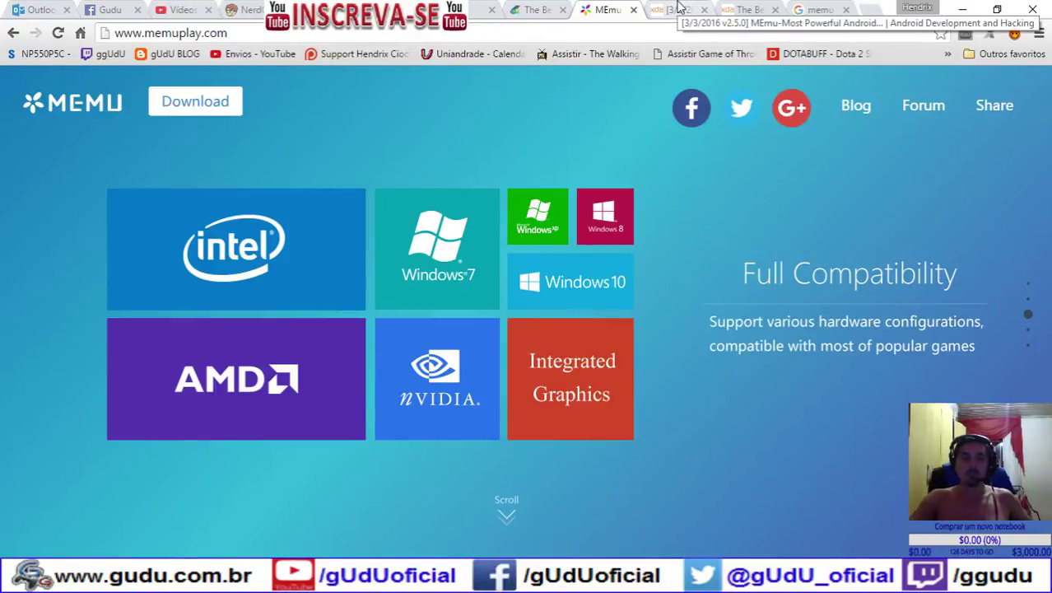
Review the Andy emulator website and the XDA forum benchmark comparison of Android emulators
left_click(535, 9)
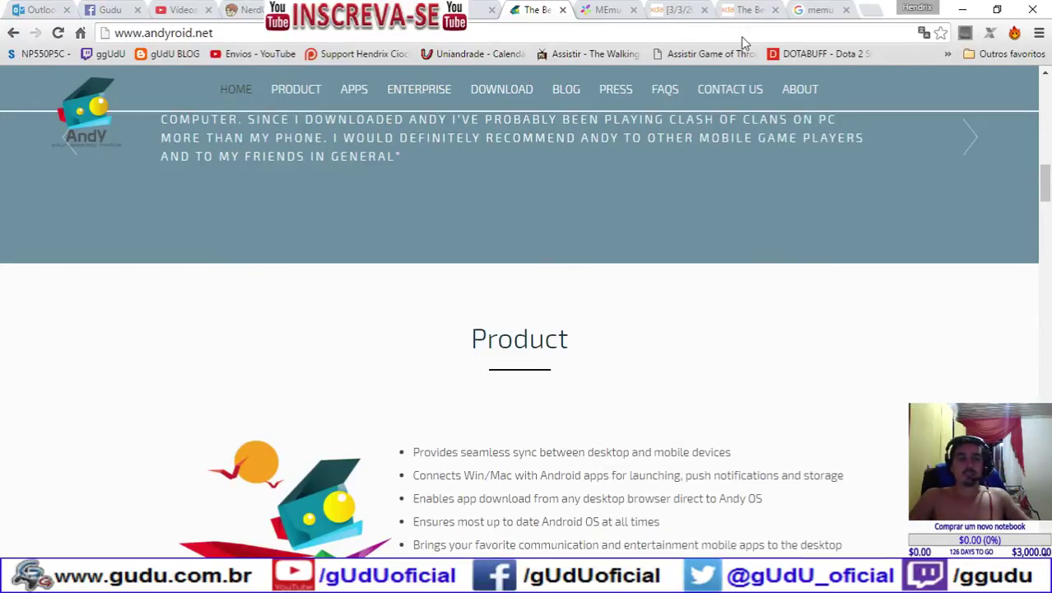
left_click(740, 7)
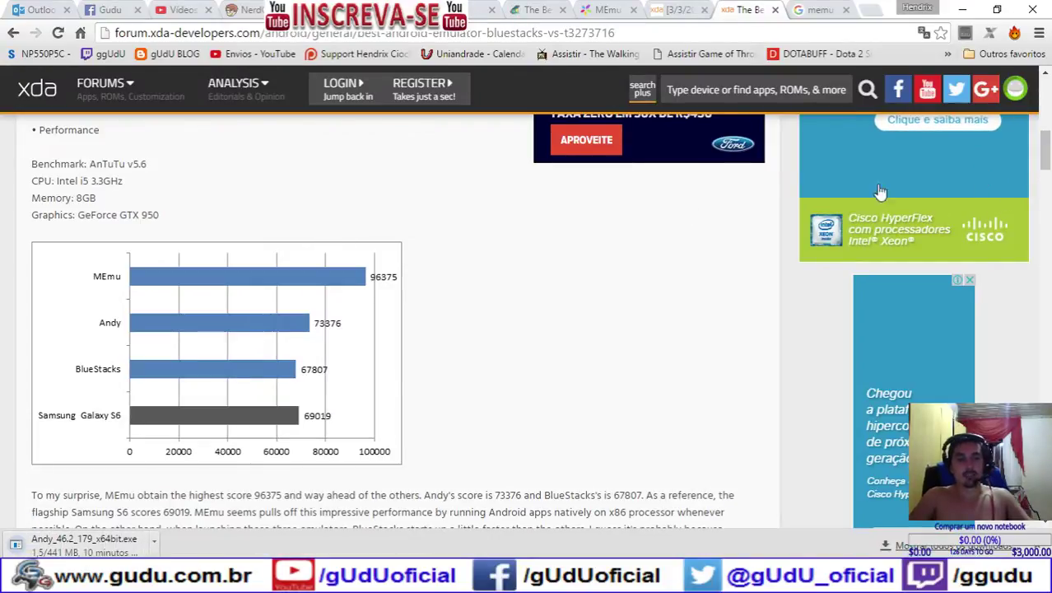
Cancel the Andy_46.2_179_x64bit.exe download and dismiss the download bar
left_click(156, 537)
left_click(186, 520)
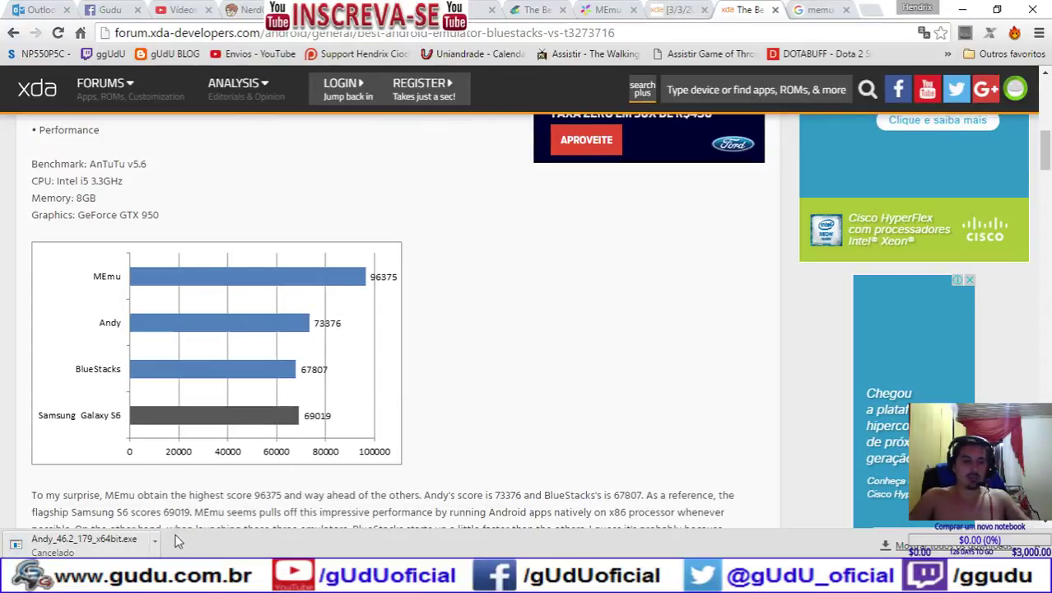
left_click(1040, 545)
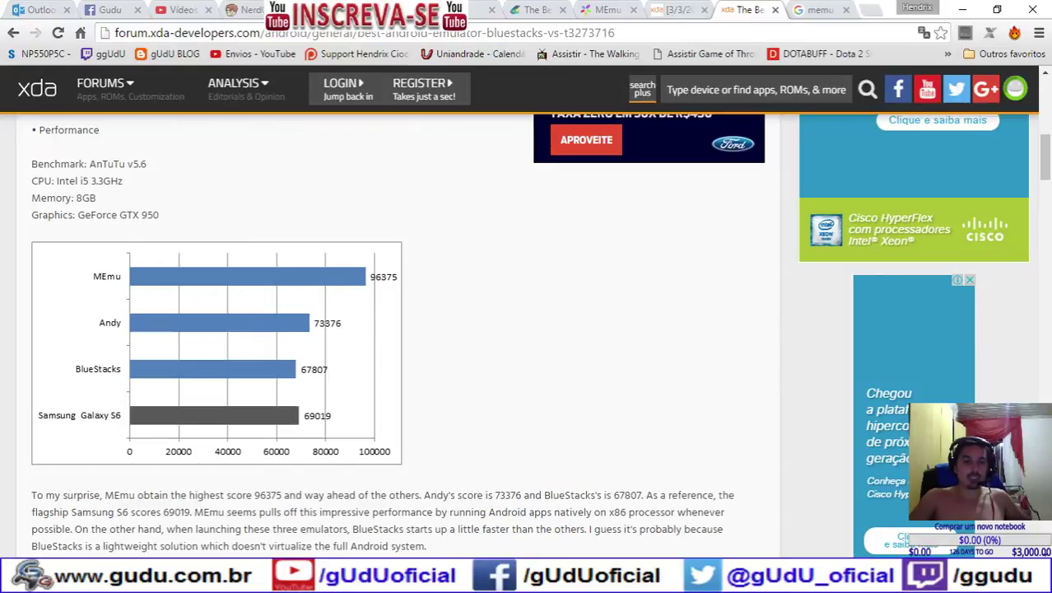
Clear the open windows from the desktop, run Memu-Setup and allow it to make changes to the computer
key("alt+Tab")
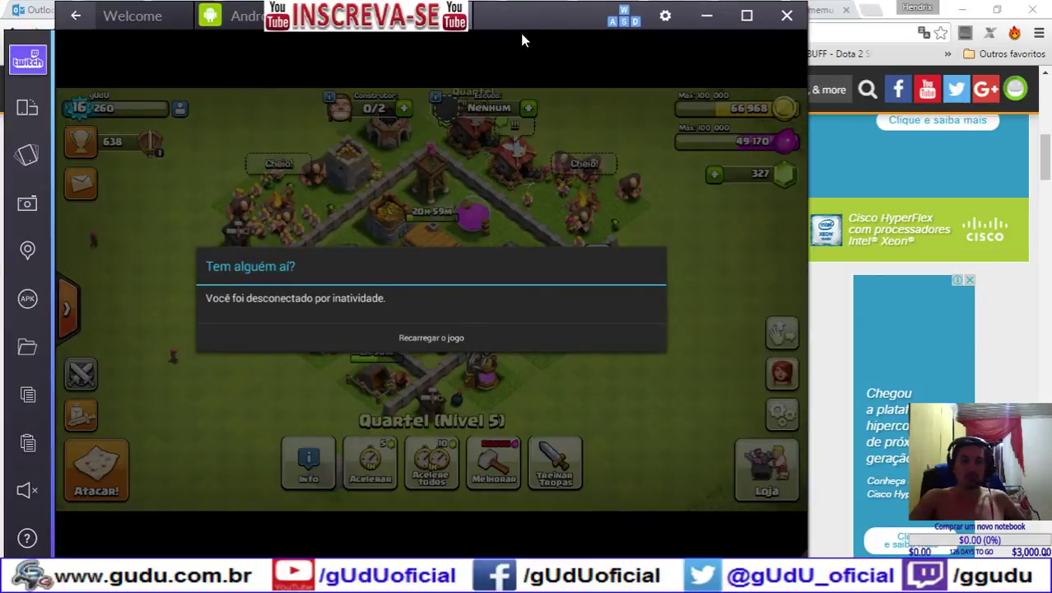
left_click(707, 16)
key("super+d")
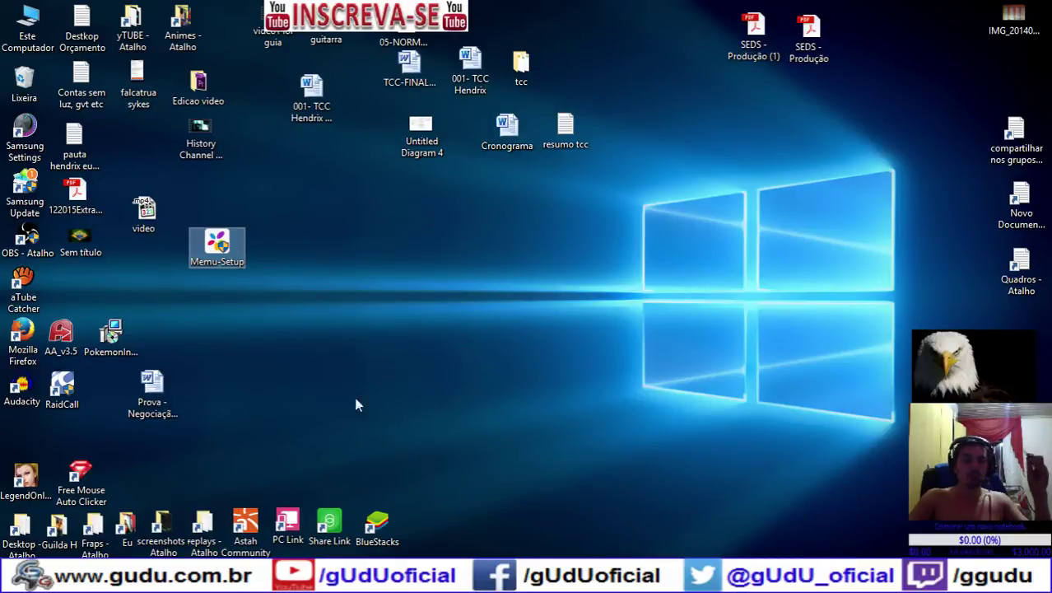
key("alt+Tab")
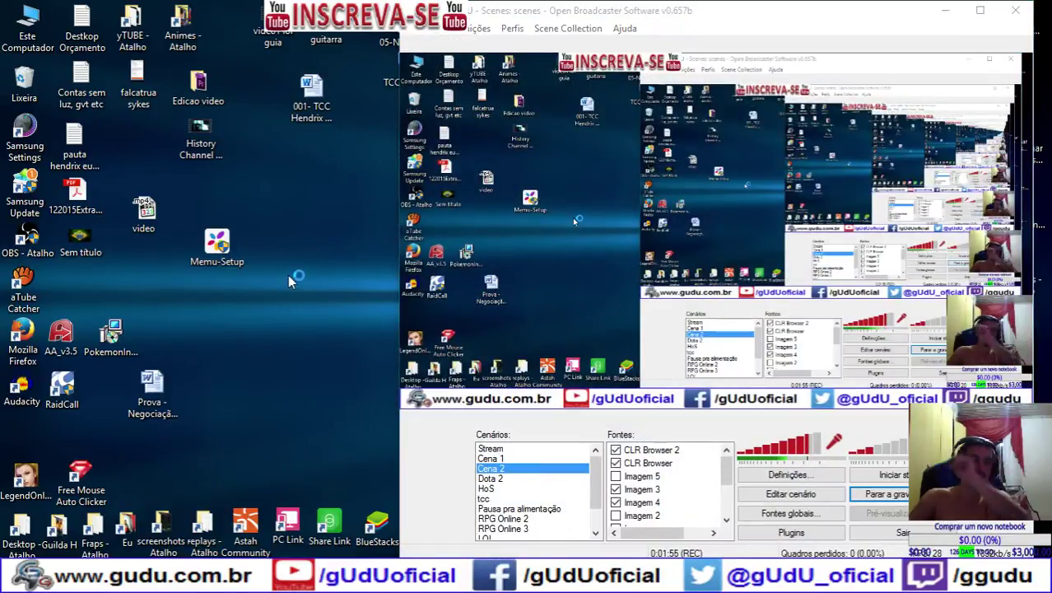
key("super+d")
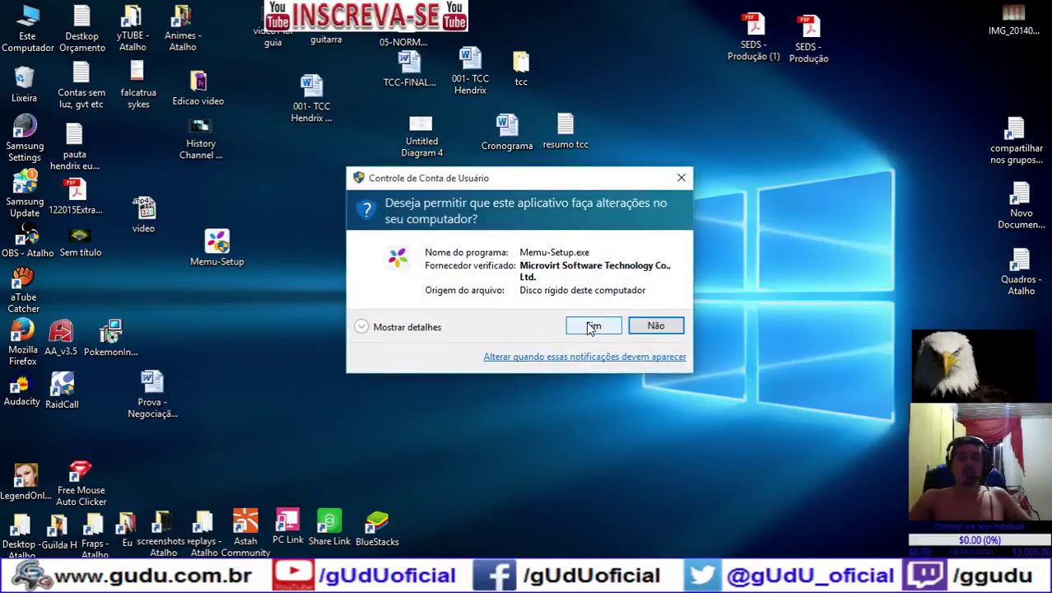
left_click(589, 326)
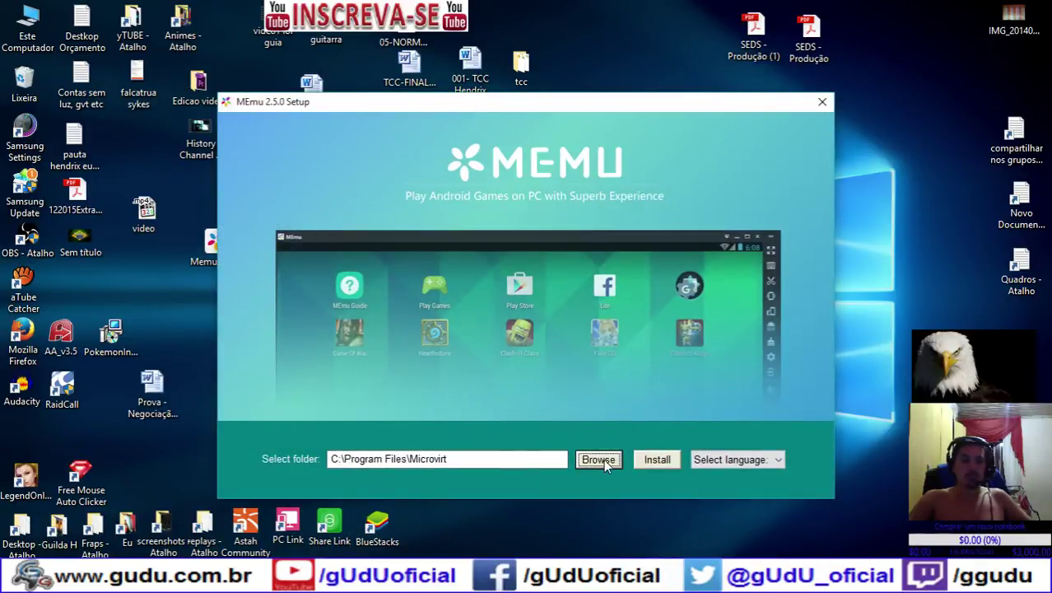
Install MEmu with Portuguese as the language and E:\ as the installation folder
left_click(779, 459)
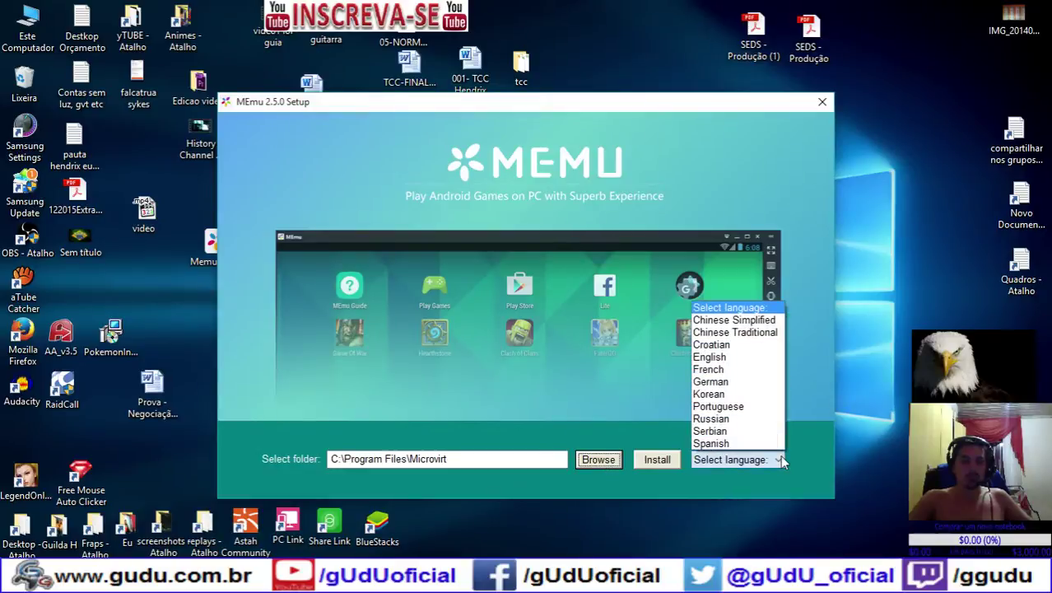
left_click(751, 407)
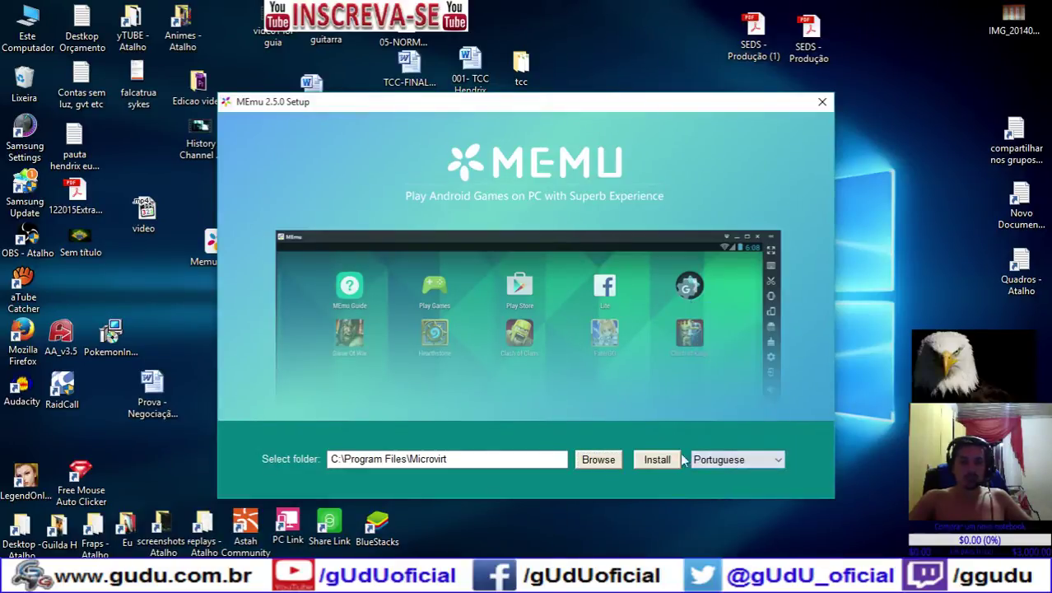
left_click(591, 460)
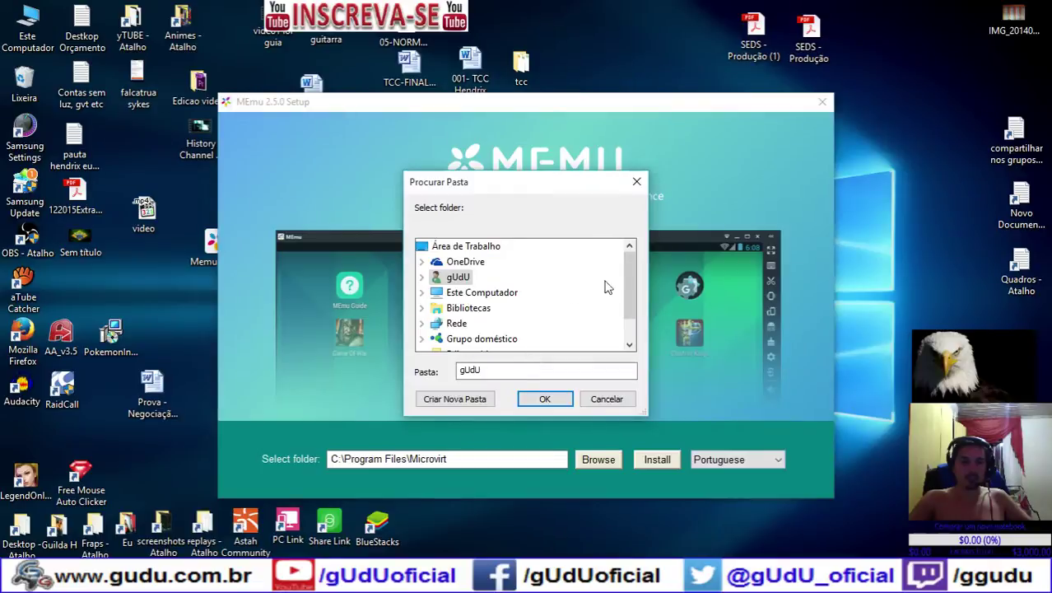
left_click_drag(629, 310, 628, 337)
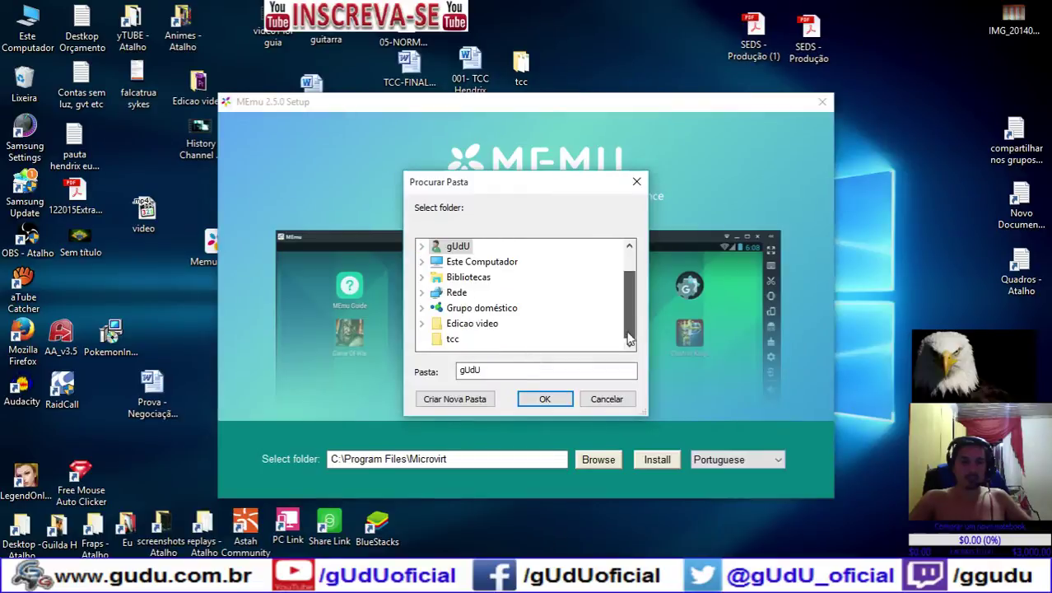
left_click(422, 261)
left_click(466, 292)
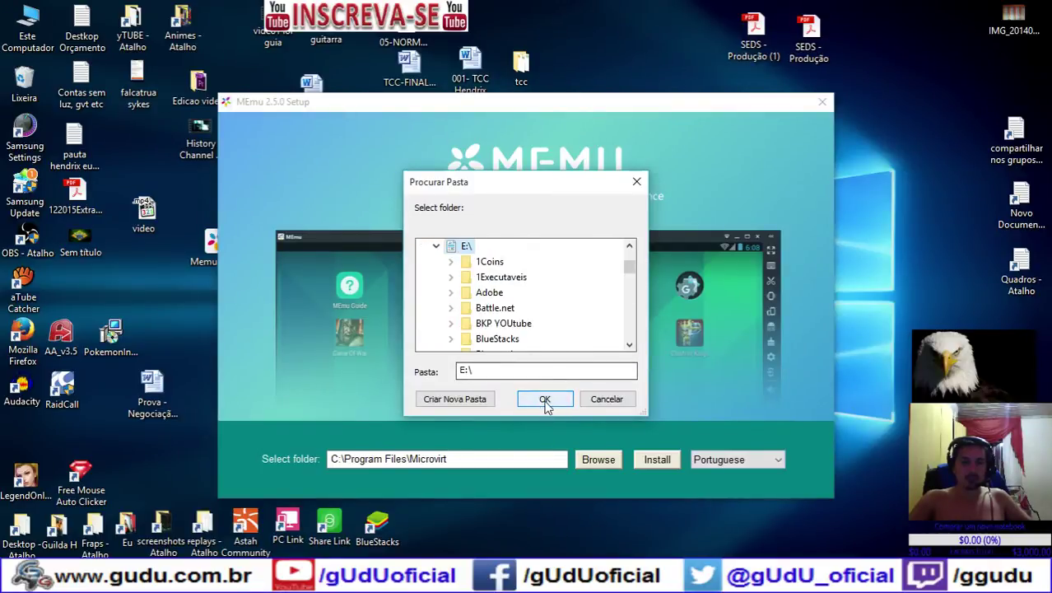
left_click(544, 398)
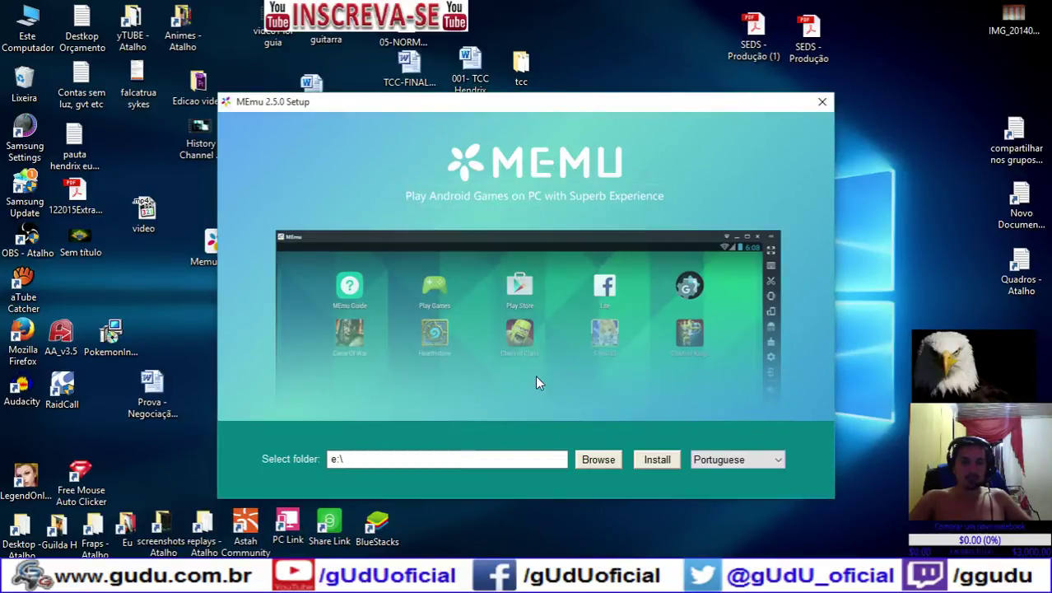
left_click(656, 460)
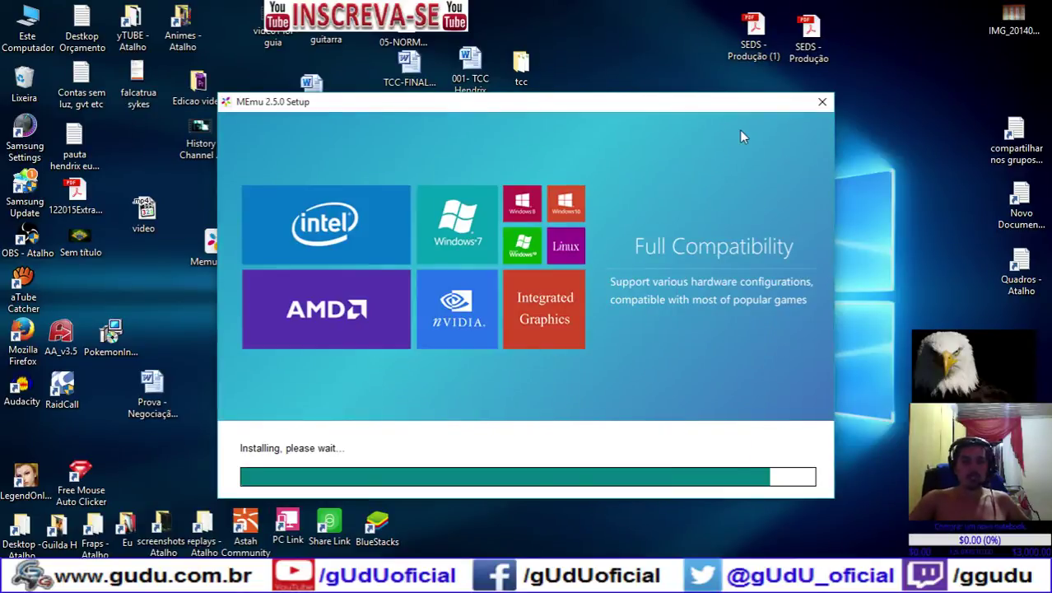
Move the MEmu setup window aside and delete the Pokemon shortcut from the desktop
left_click_drag(525, 103, 651, 145)
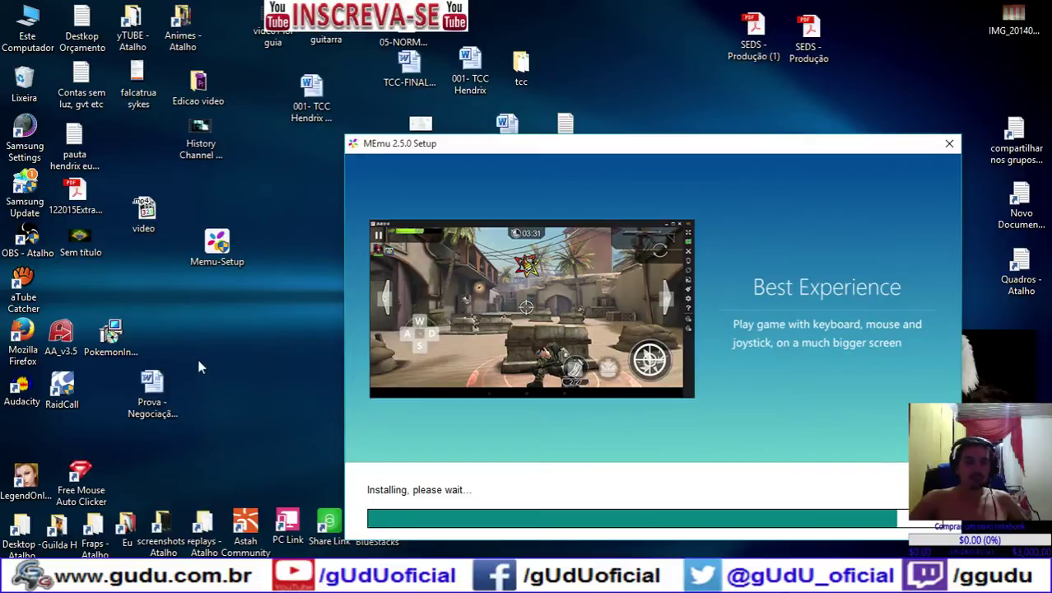
left_click(150, 305)
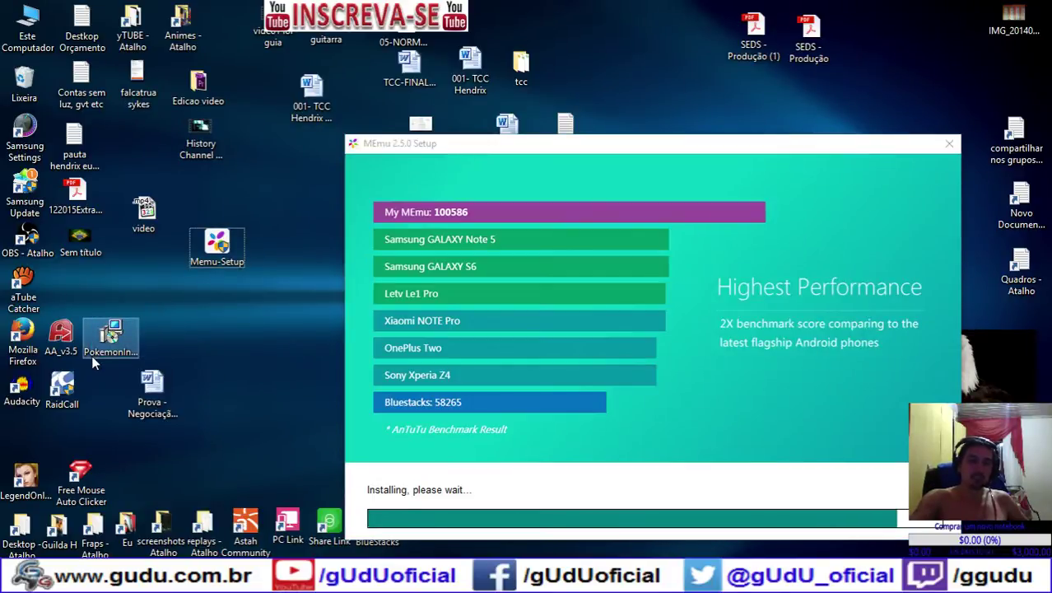
key("Delete")
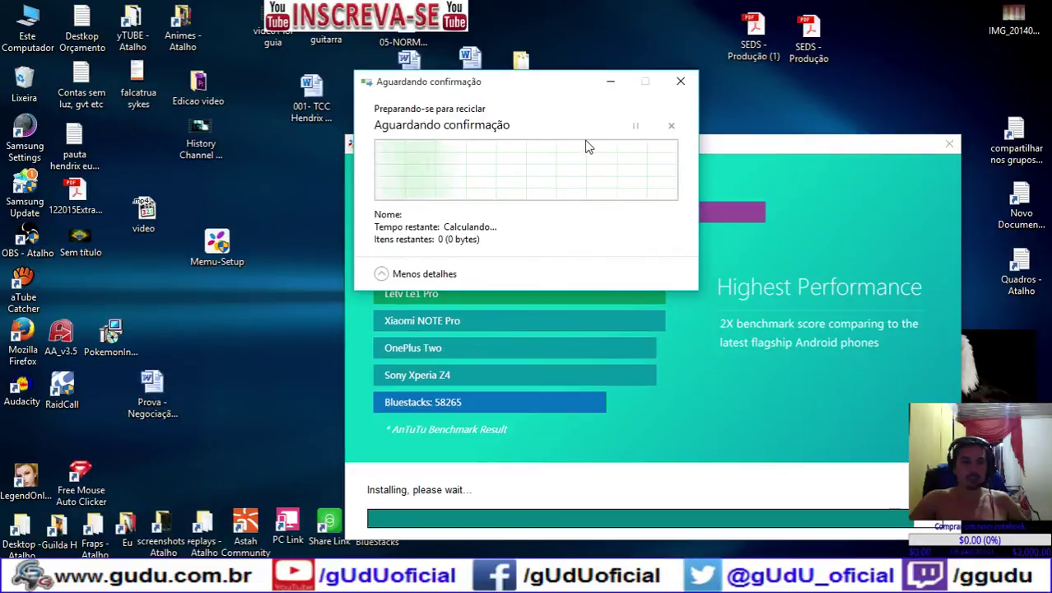
left_click(611, 82)
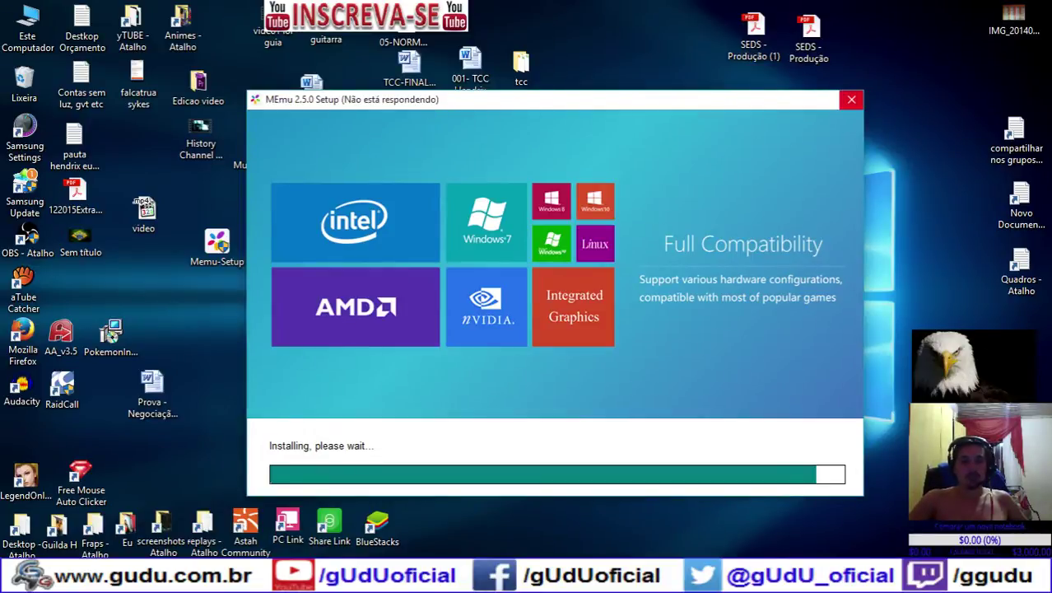
Check the running windows and switch to the MEmu window opened by the installer
mouse_move(131, 576)
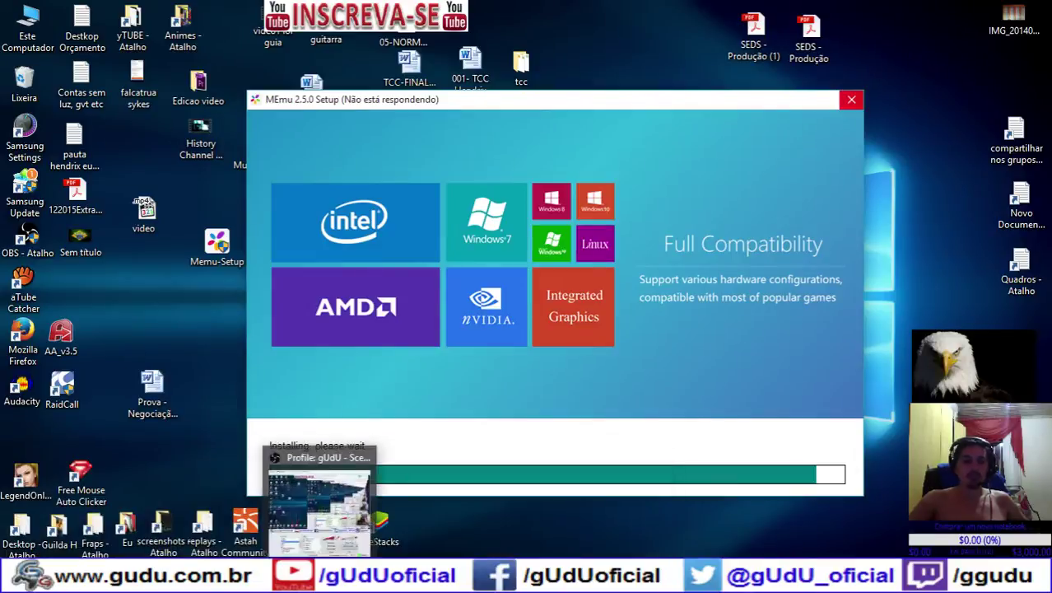
left_click(297, 577)
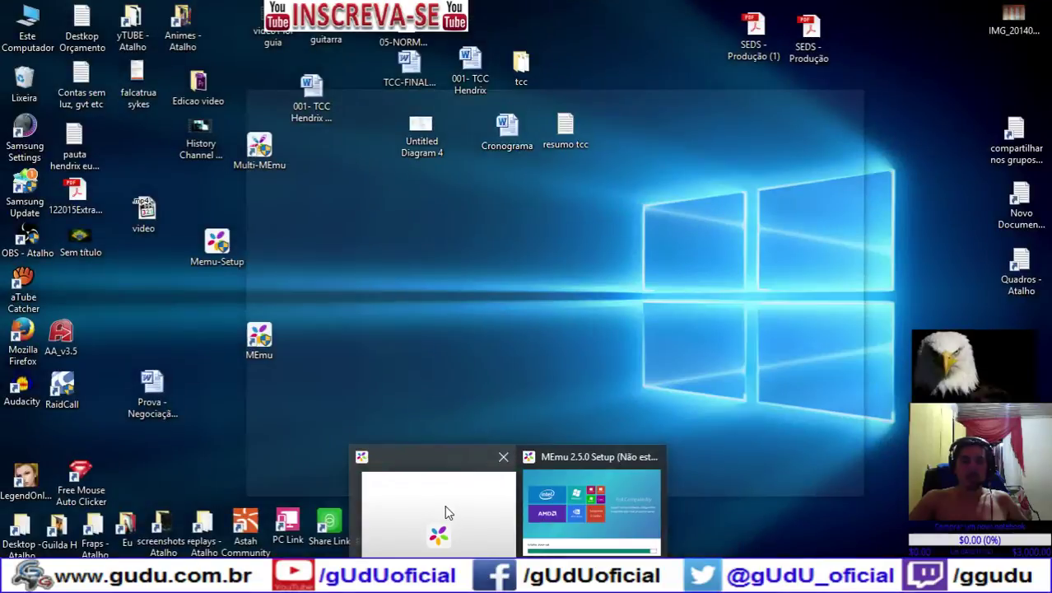
left_click(445, 505)
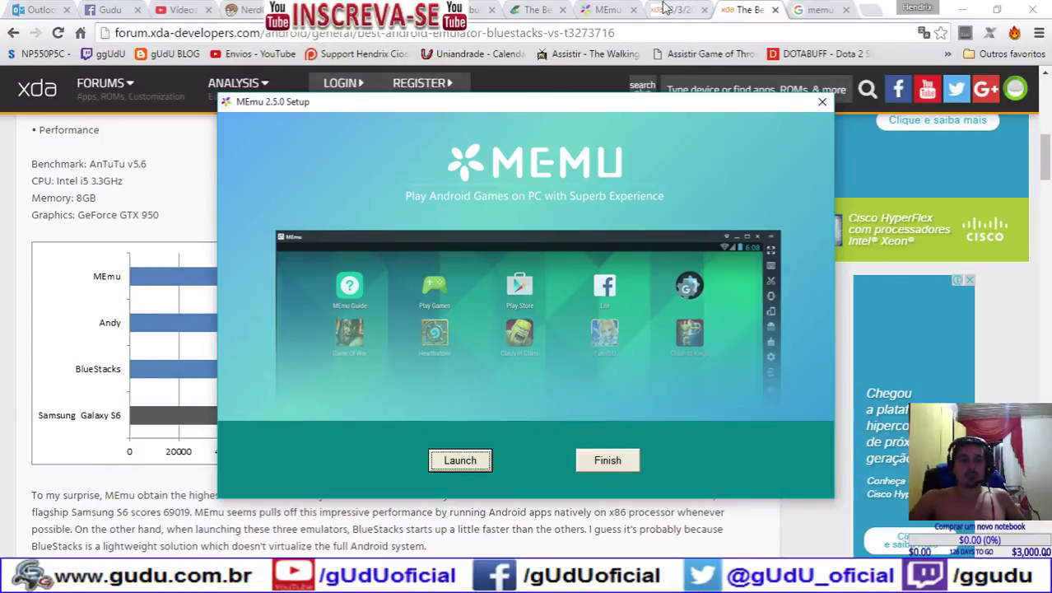
Look again through the open browser pages about the MEmu and Andy emulators
left_click(610, 9)
key("ctrl+Tab")
key("ctrl+Tab")
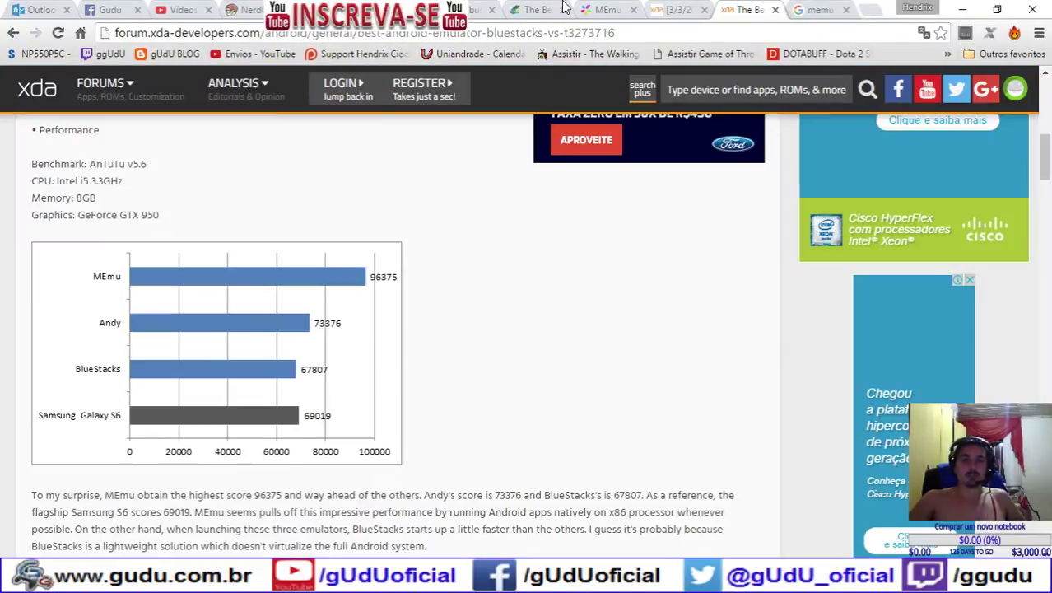
left_click(551, 7)
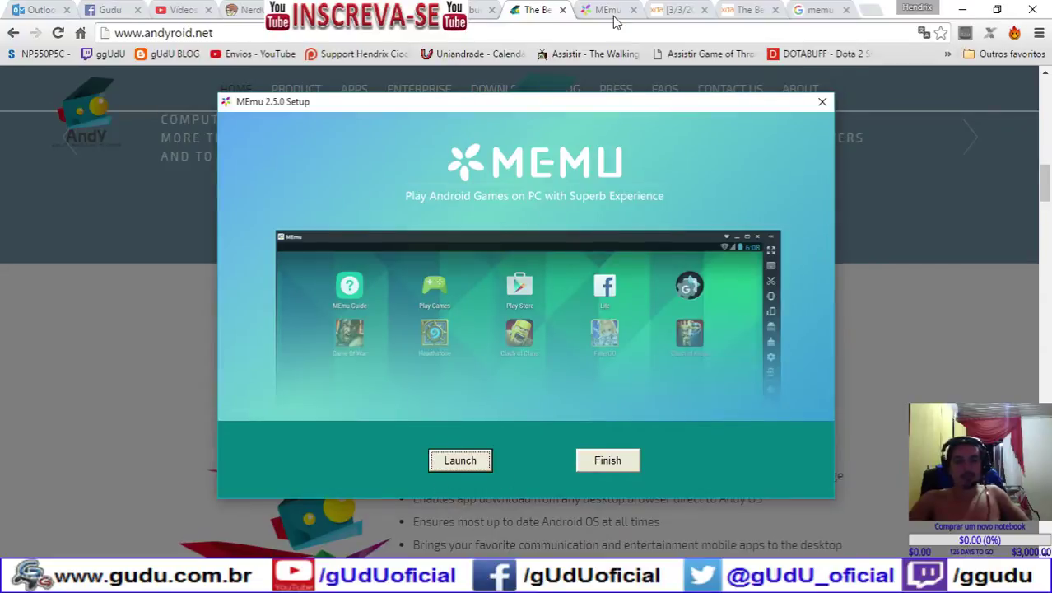
Try to launch MEmu from the finished setup window
left_click(370, 458)
left_click(460, 460)
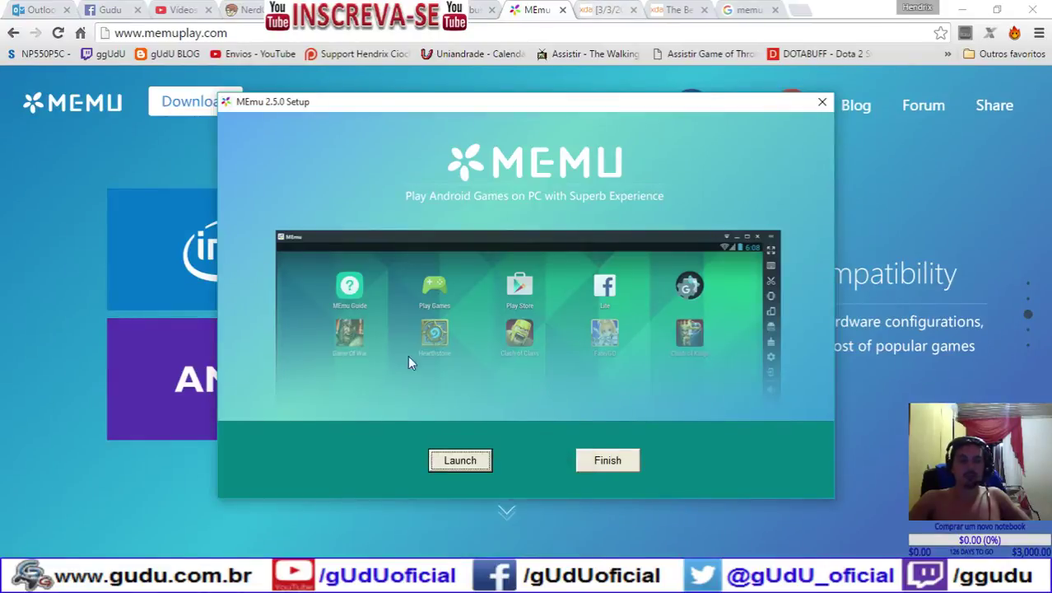
View related MEmu home screen images in the Google image results for memu
left_click(745, 9)
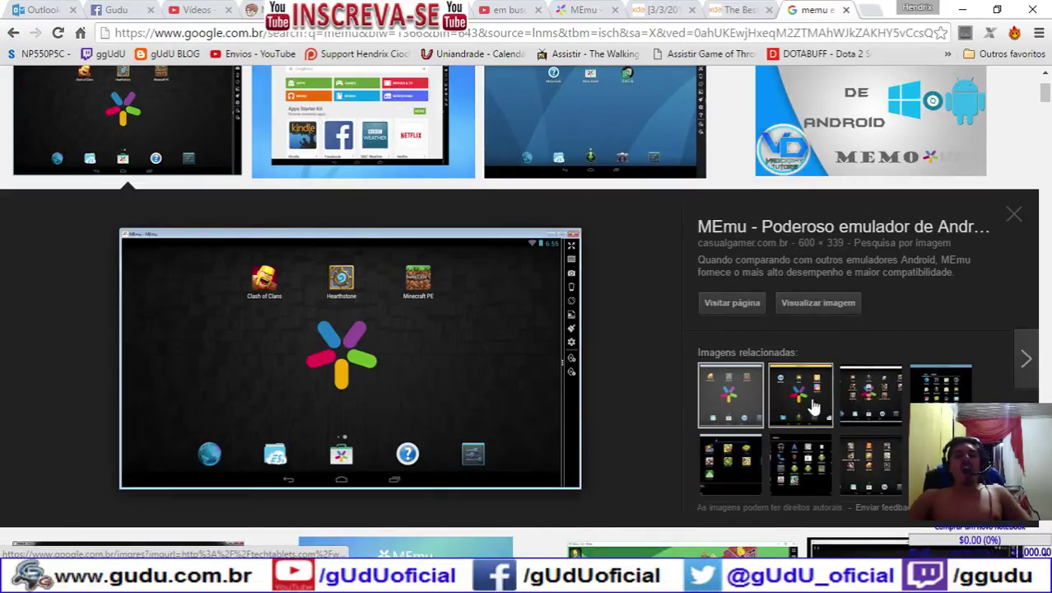
left_click(814, 407)
left_click(874, 418)
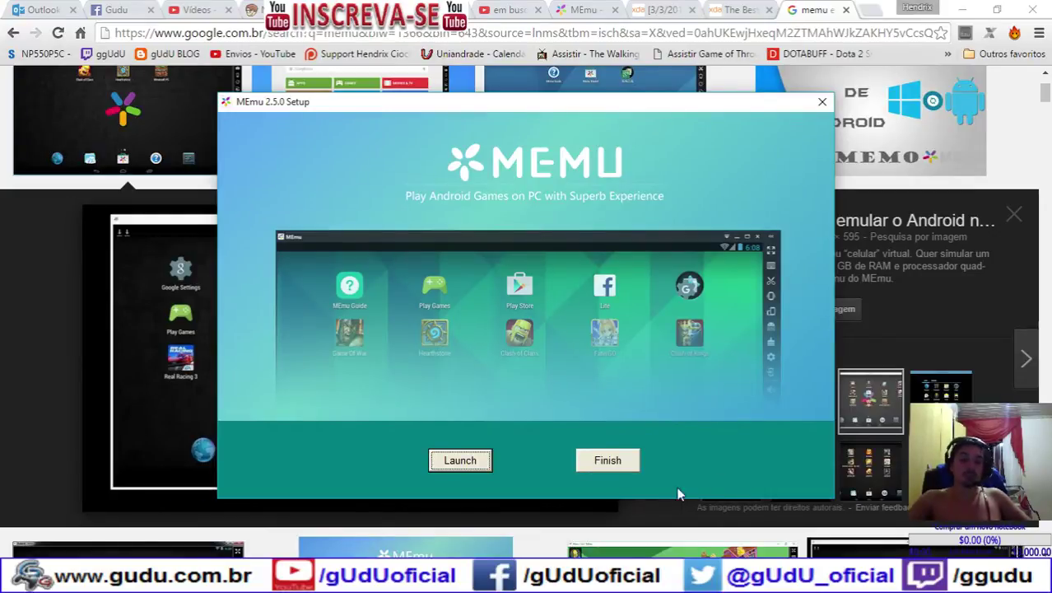
Switch to BlueStacks and reload the disconnected Clash of Clans game
mouse_move(470, 580)
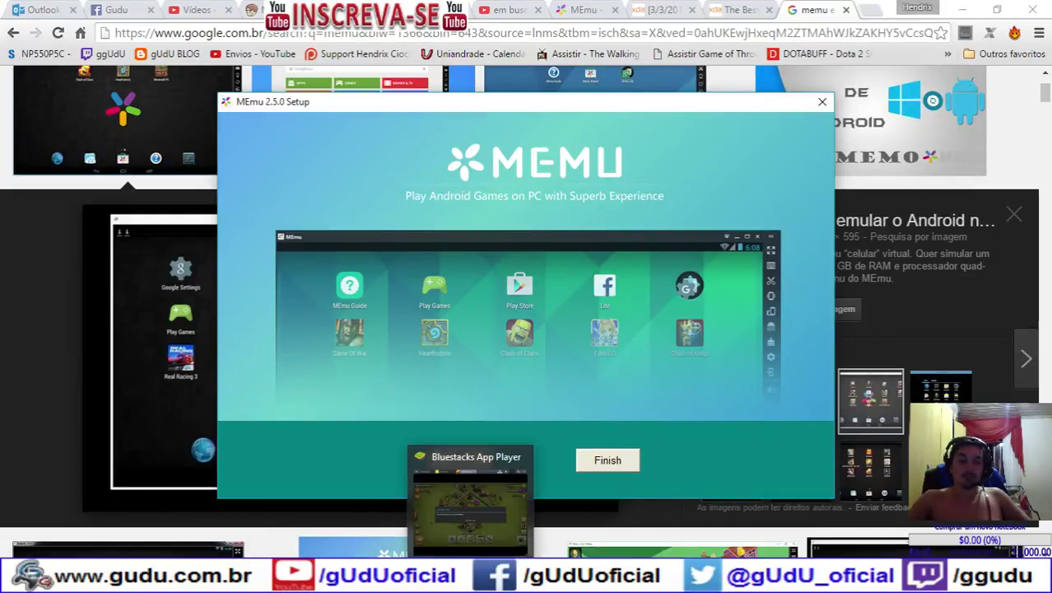
left_click(470, 580)
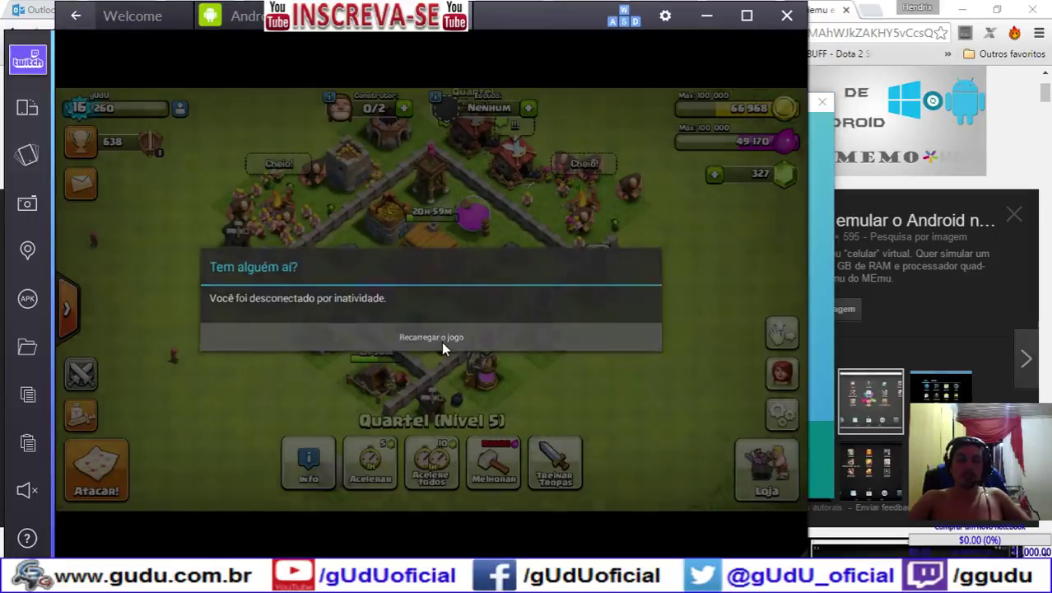
left_click(442, 341)
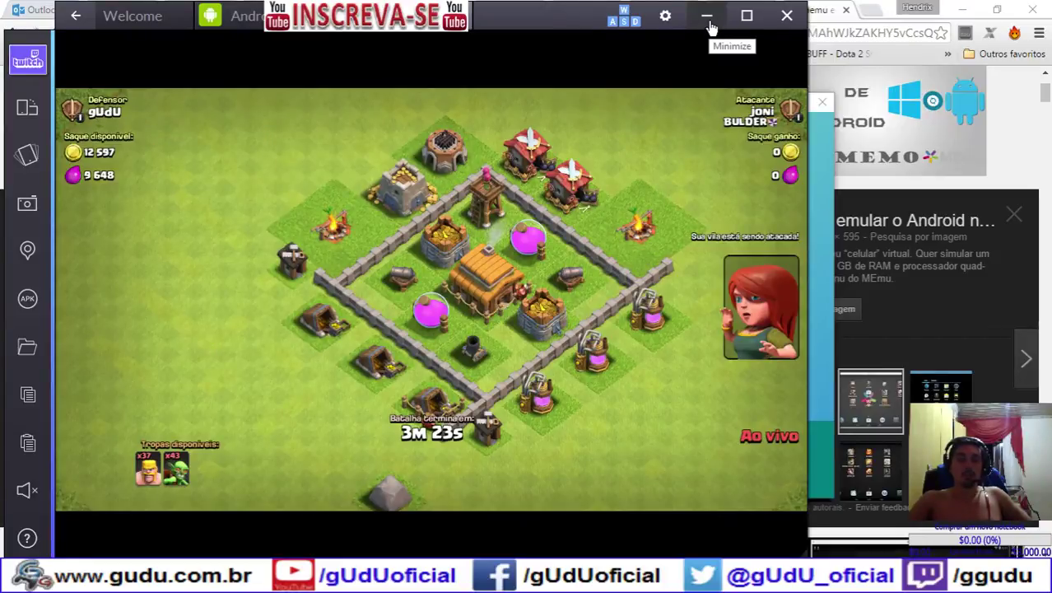
Watch the live attack on the village from different parts of the map
left_click_drag(598, 394, 580, 365)
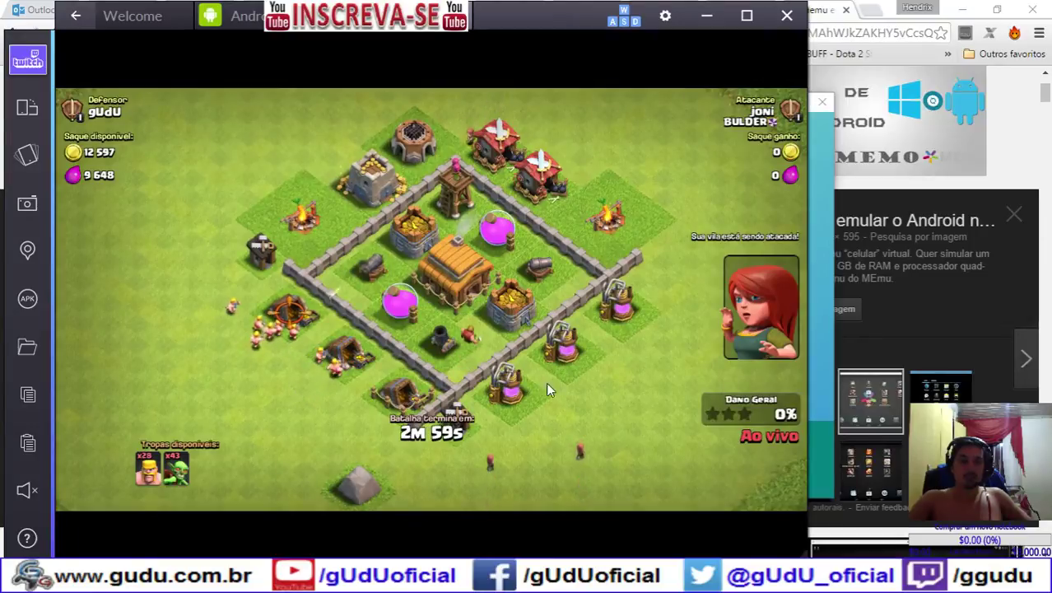
left_click_drag(546, 382, 597, 388)
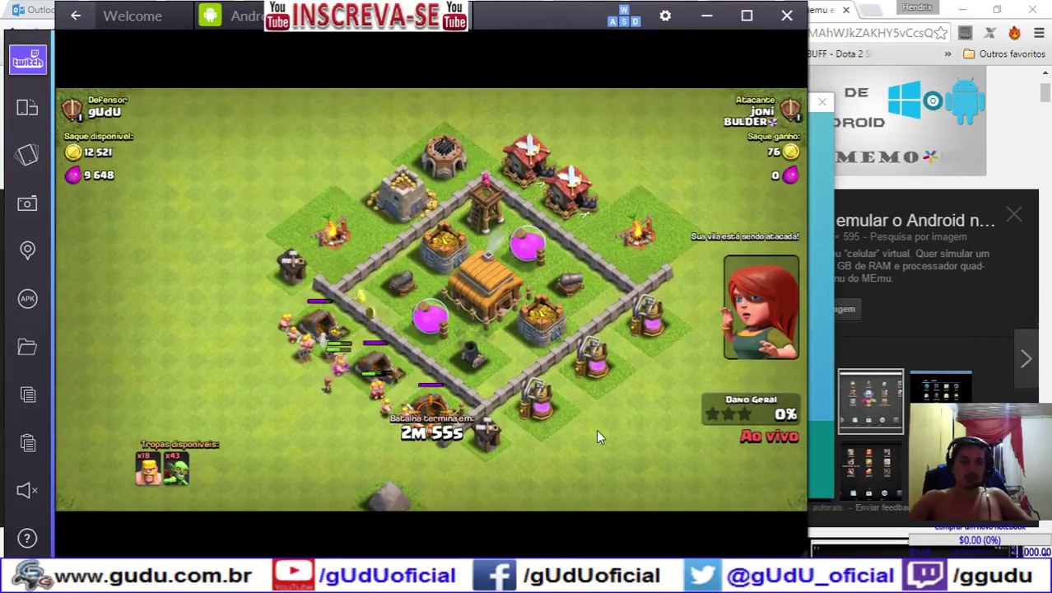
left_click_drag(596, 429, 609, 399)
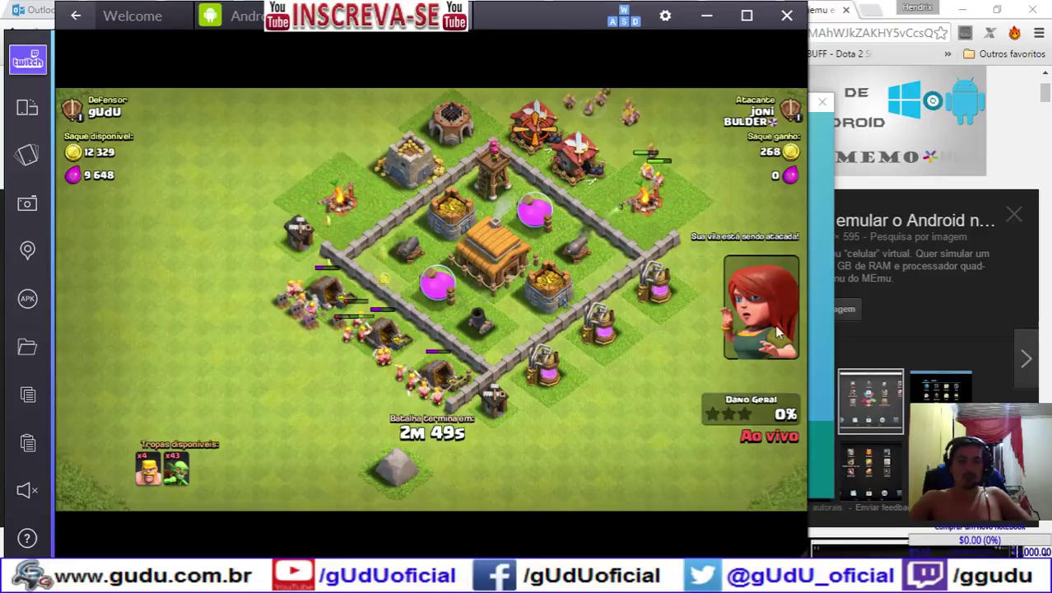
left_click_drag(618, 333, 552, 377)
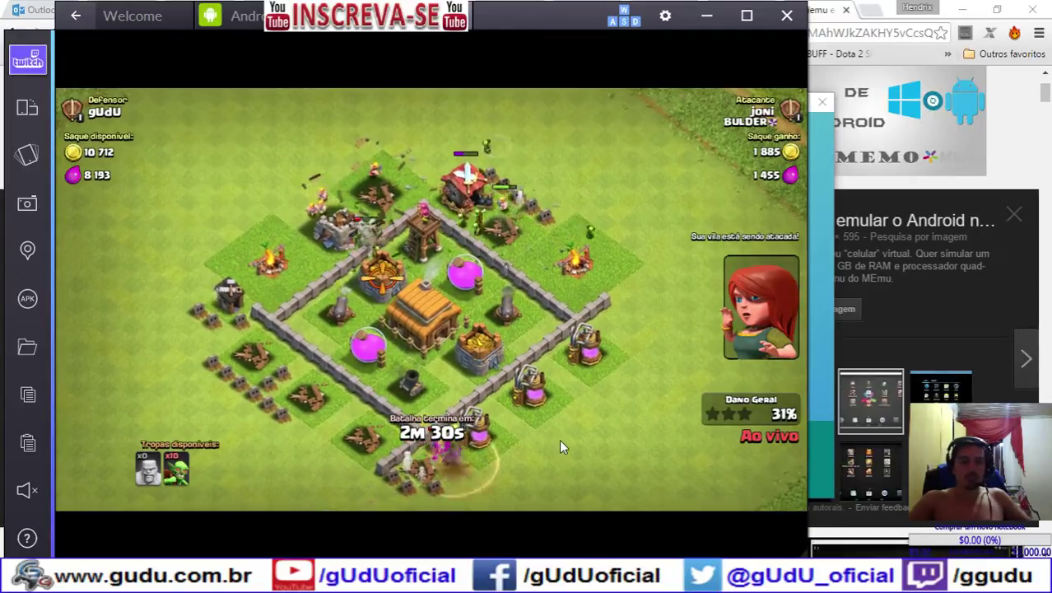
Finish viewing the attack replay, return to the village, and dismiss the enemy invasion report
left_click_drag(558, 439, 535, 430)
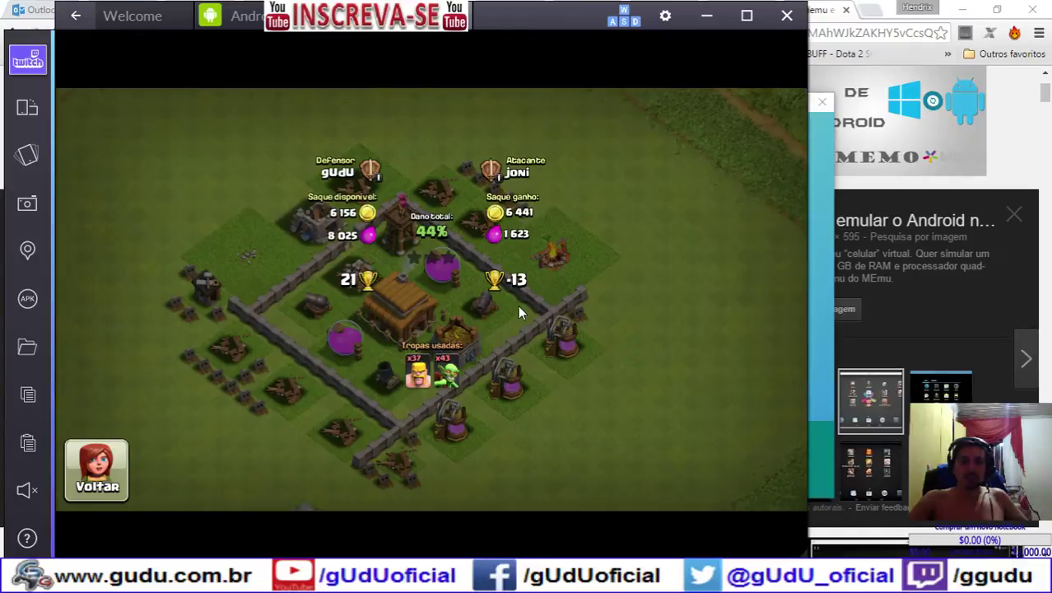
left_click(97, 486)
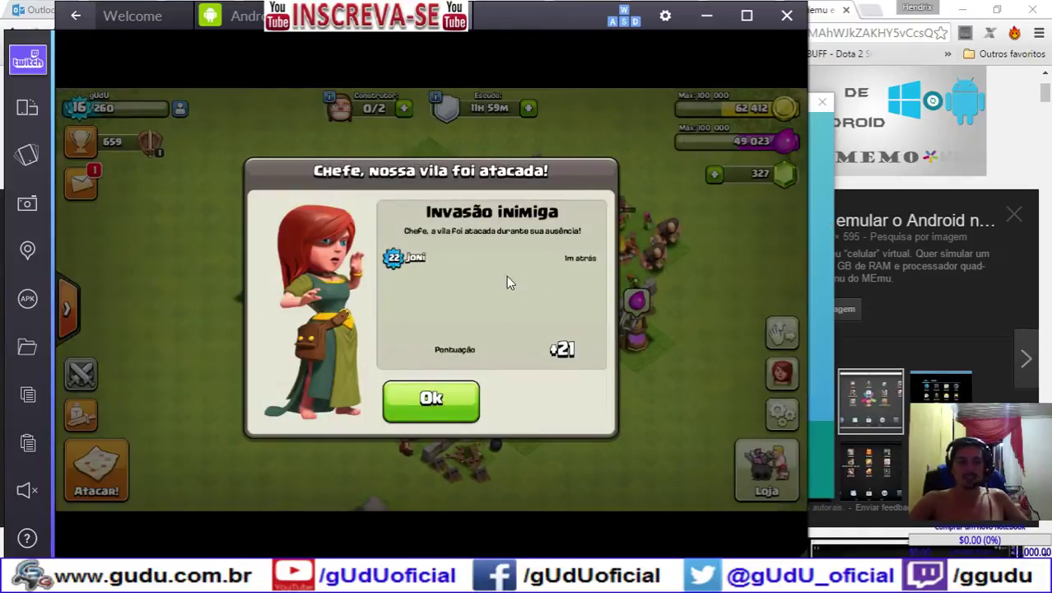
left_click(436, 412)
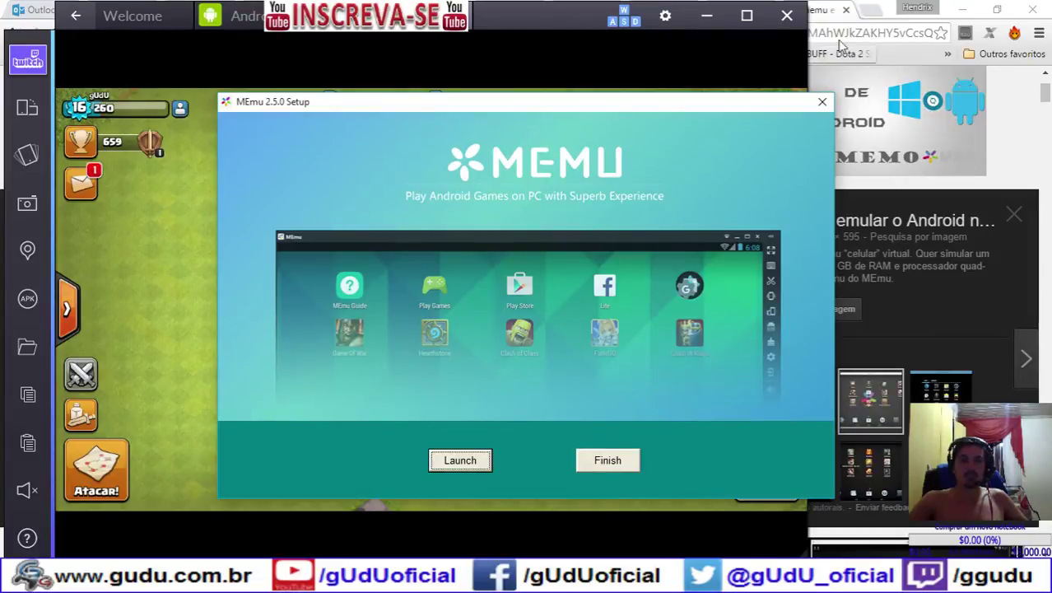
Clear the desktop by minimizing BlueStacks and the browser, and dismiss the MEmuConsole.exe error behind the MEmu setup window
left_click(706, 16)
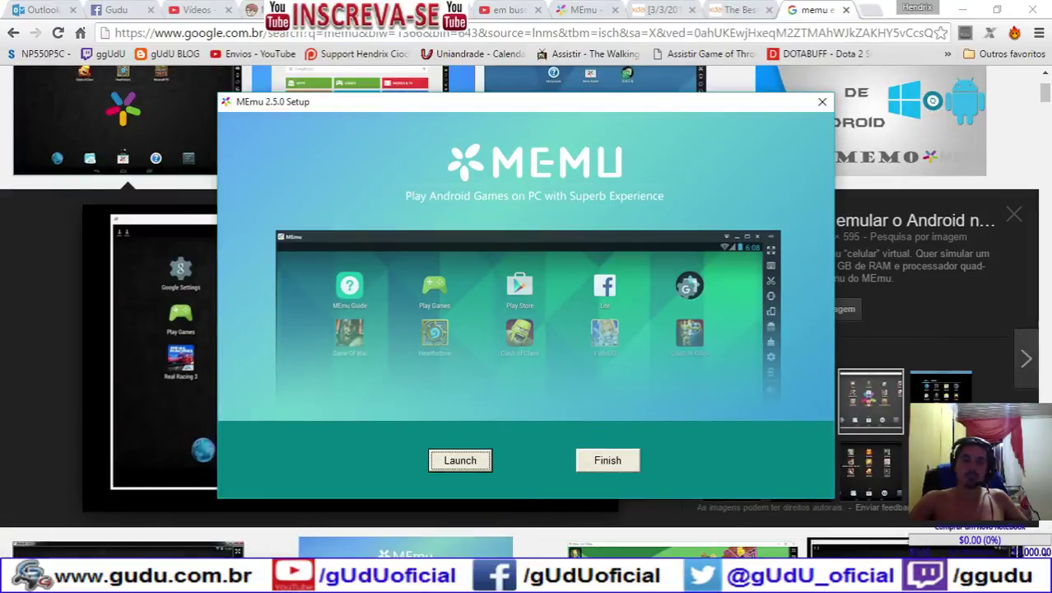
mouse_move(519, 539)
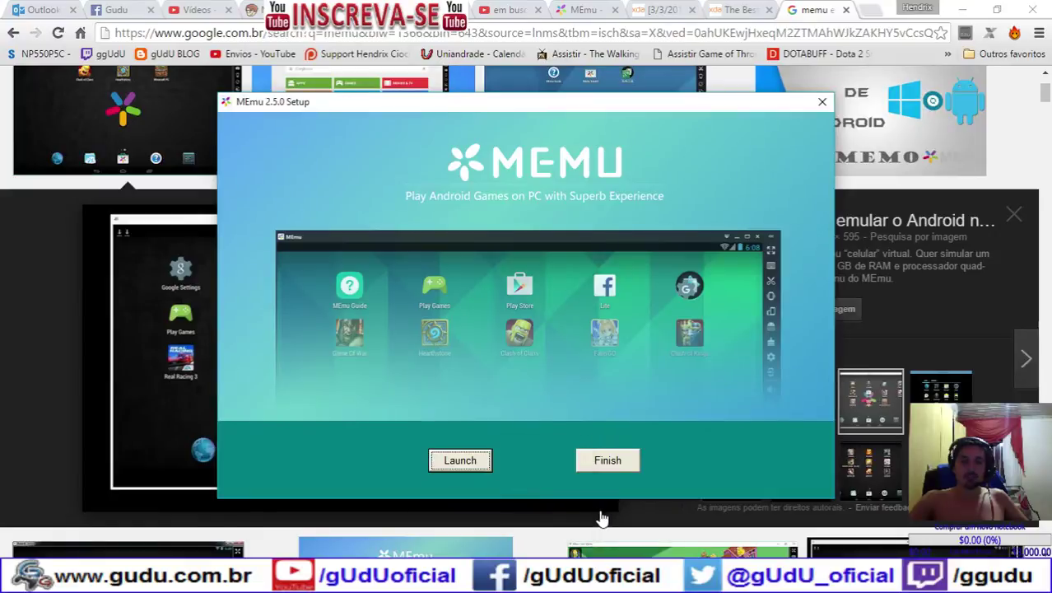
left_click(962, 9)
left_click_drag(468, 100, 609, 95)
left_click(316, 238)
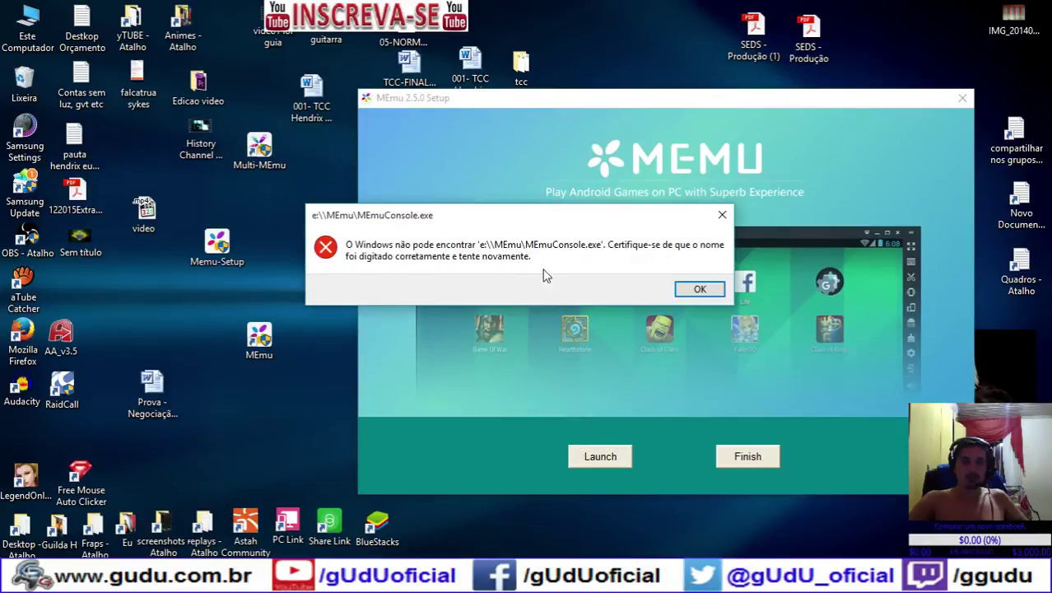
left_click(700, 290)
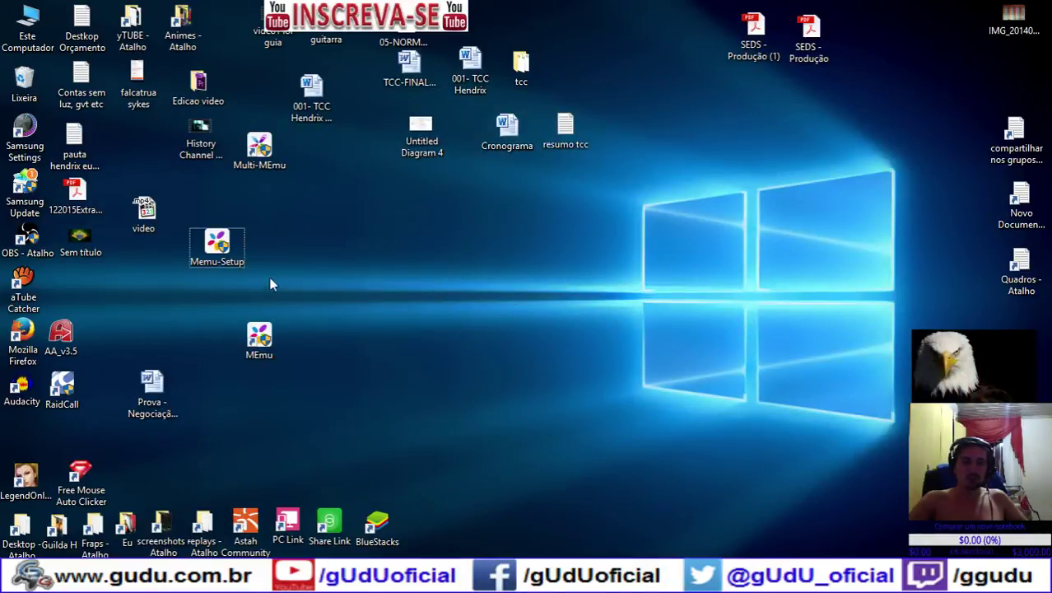
Place the Multi-MEmu and MEmu shortcuts beside the Prova document on the desktop, and launch MEmu with permission to make changes
left_click_drag(259, 148, 214, 390)
left_click_drag(260, 337, 272, 379)
double_click(275, 381)
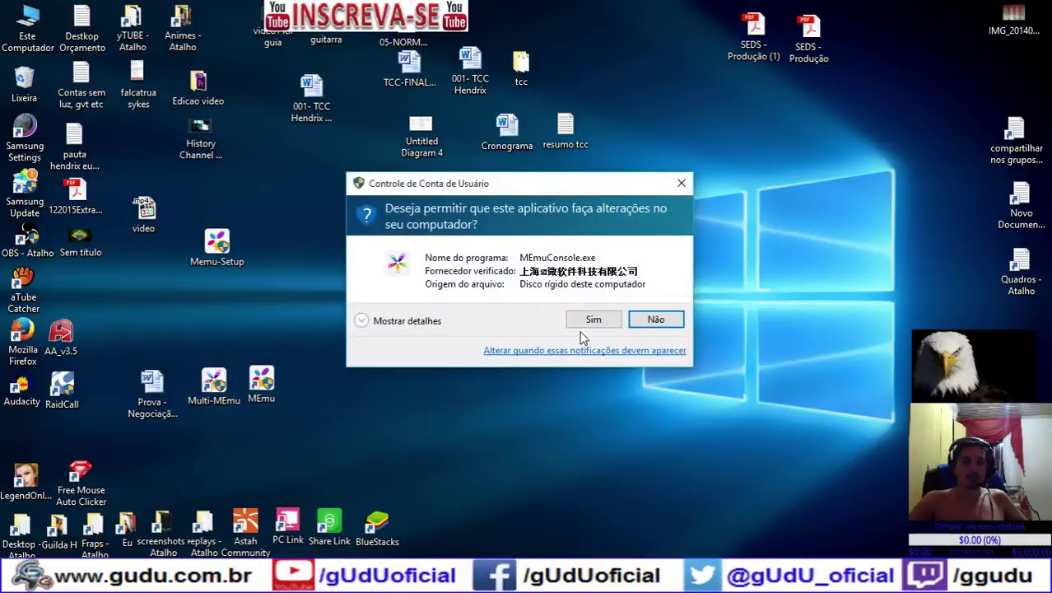
left_click(591, 321)
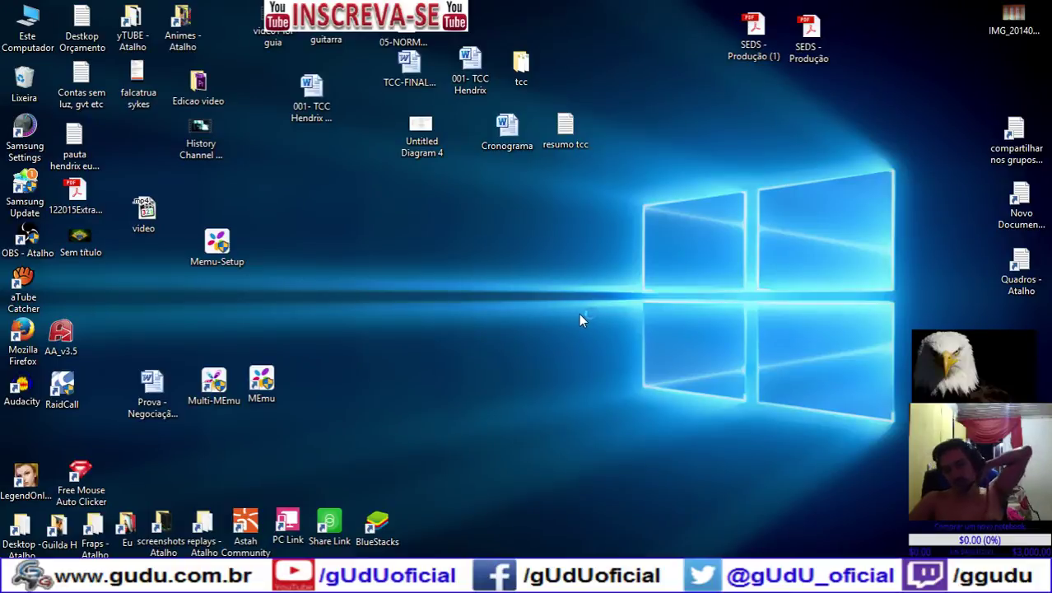
Switch to BlueStacks, examine the internal storage in its Android settings, and minimize the window
mouse_move(469, 581)
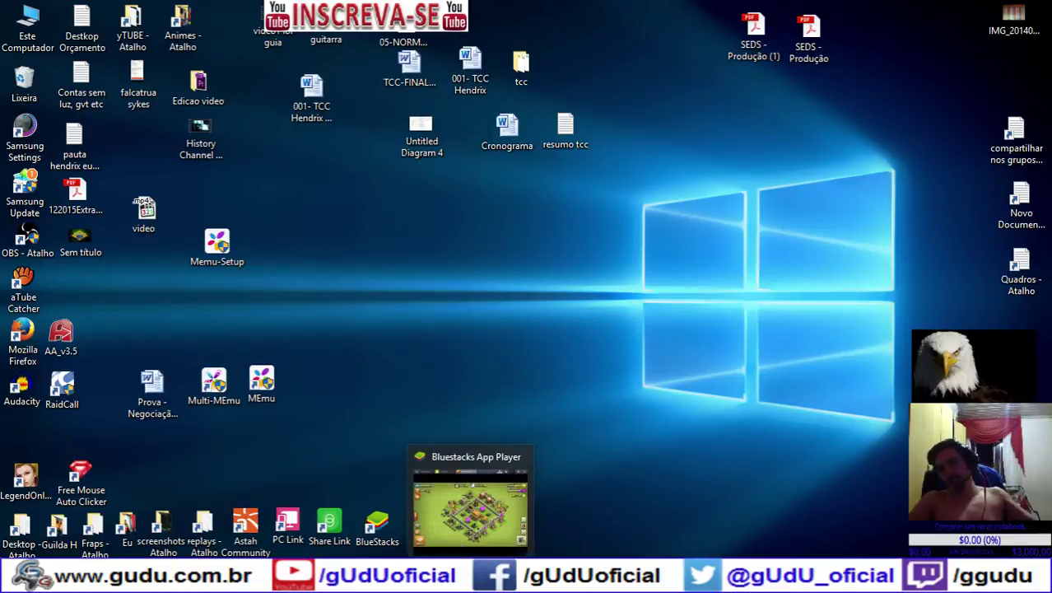
key("alt+Tab")
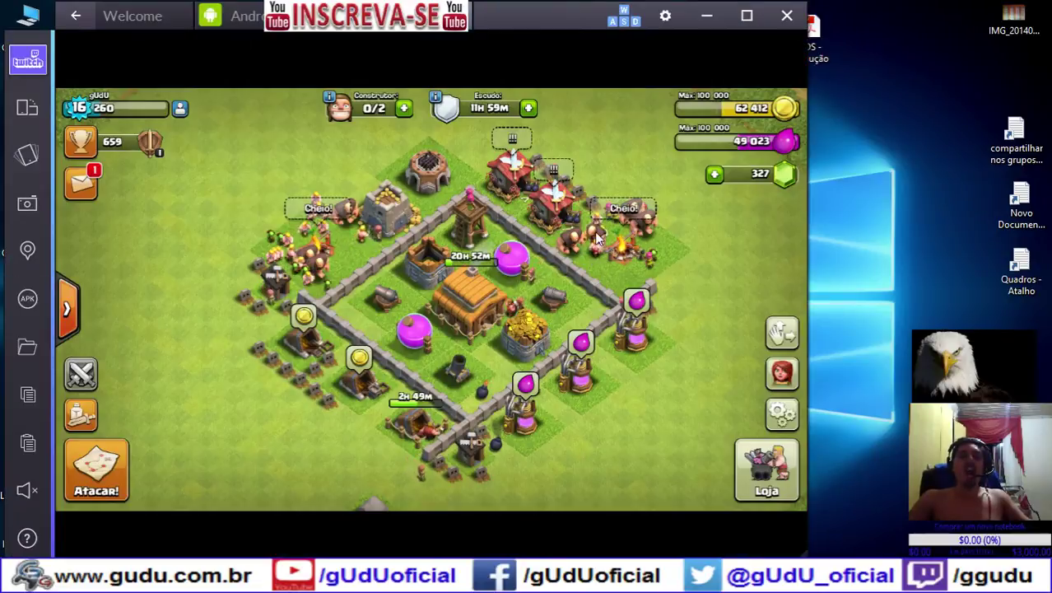
left_click(705, 14)
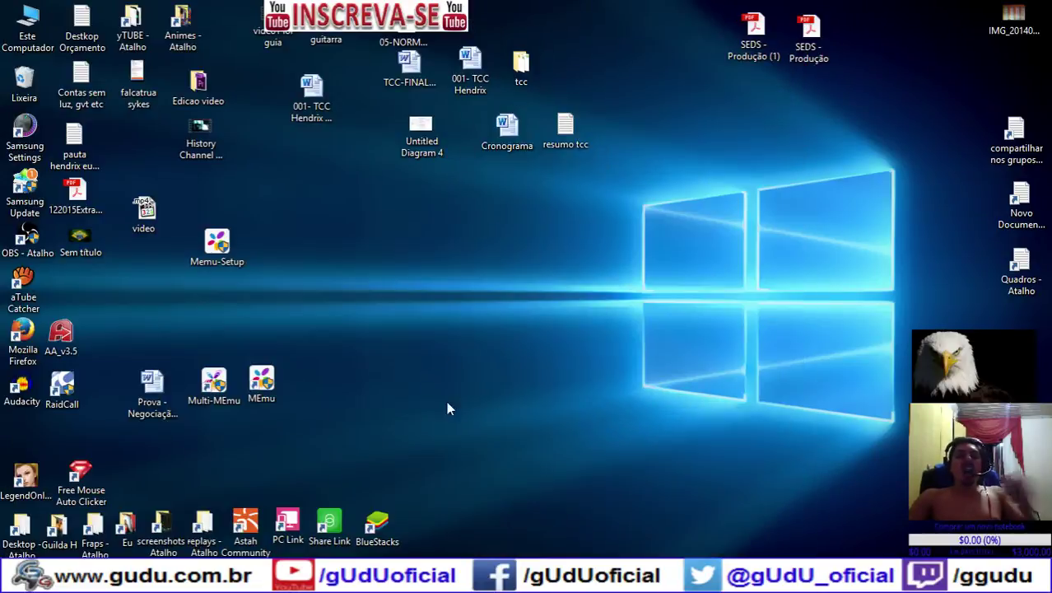
mouse_move(469, 578)
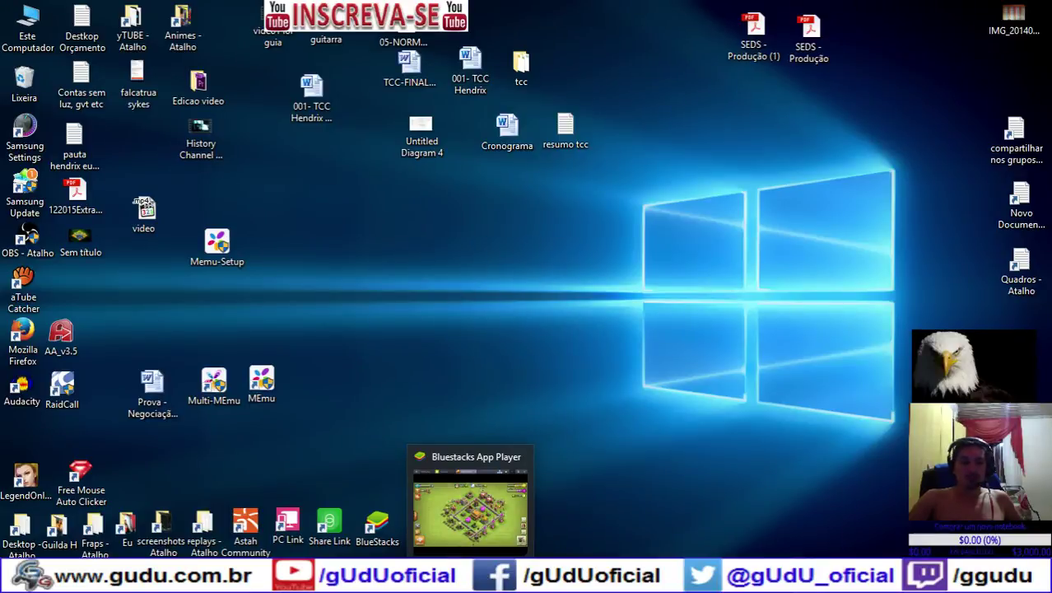
left_click(470, 578)
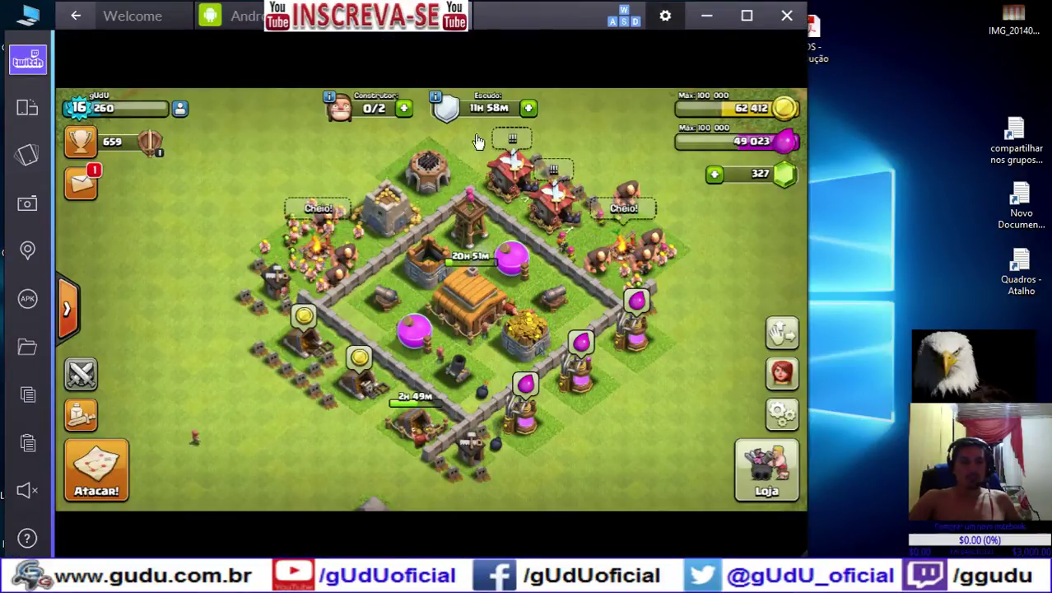
left_click(665, 15)
left_click(584, 118)
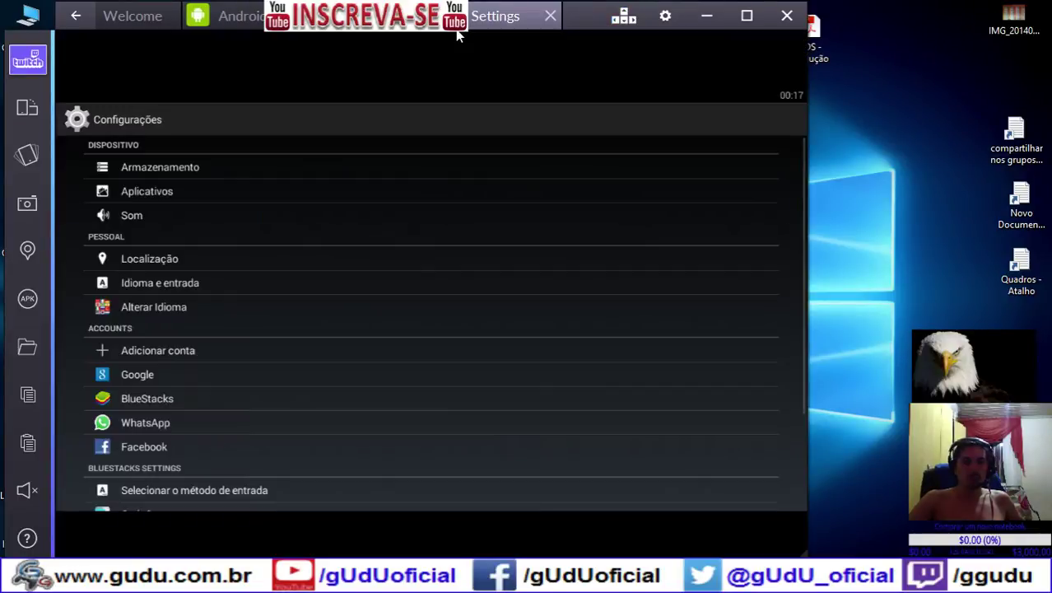
left_click(134, 170)
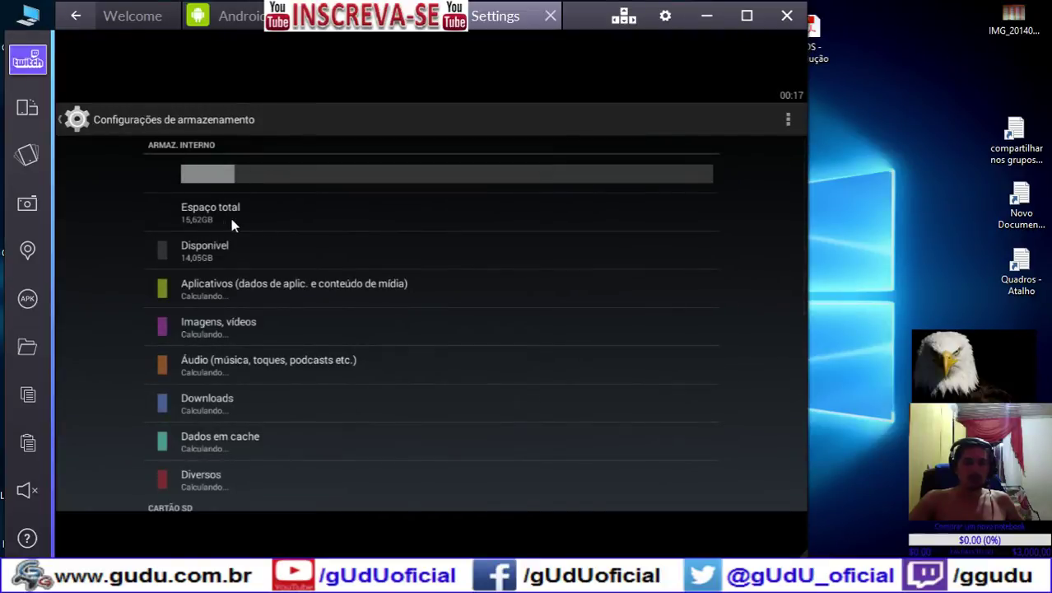
left_click(788, 120)
left_click(693, 118)
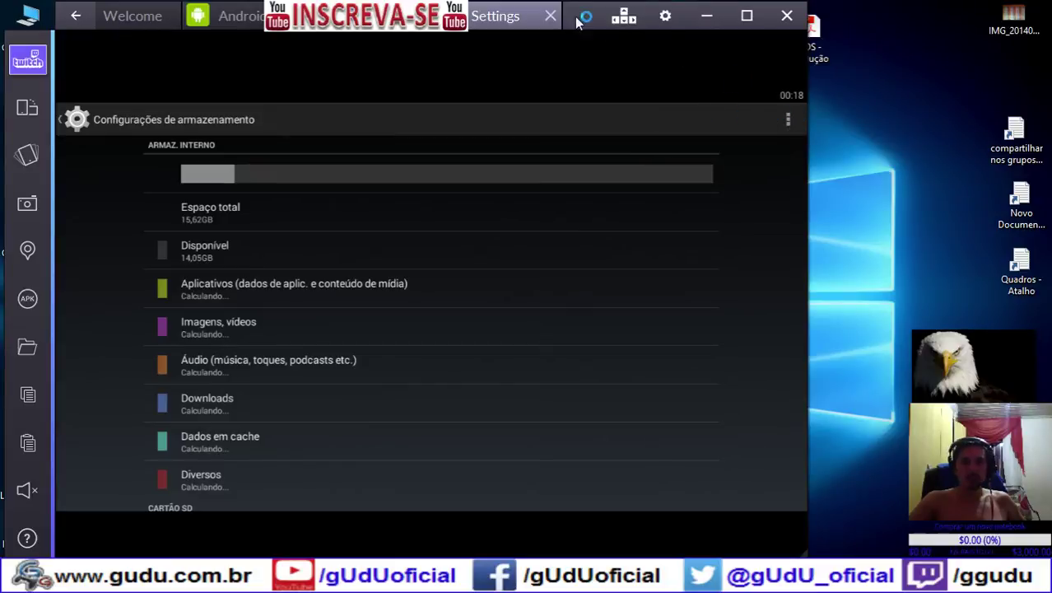
left_click(712, 17)
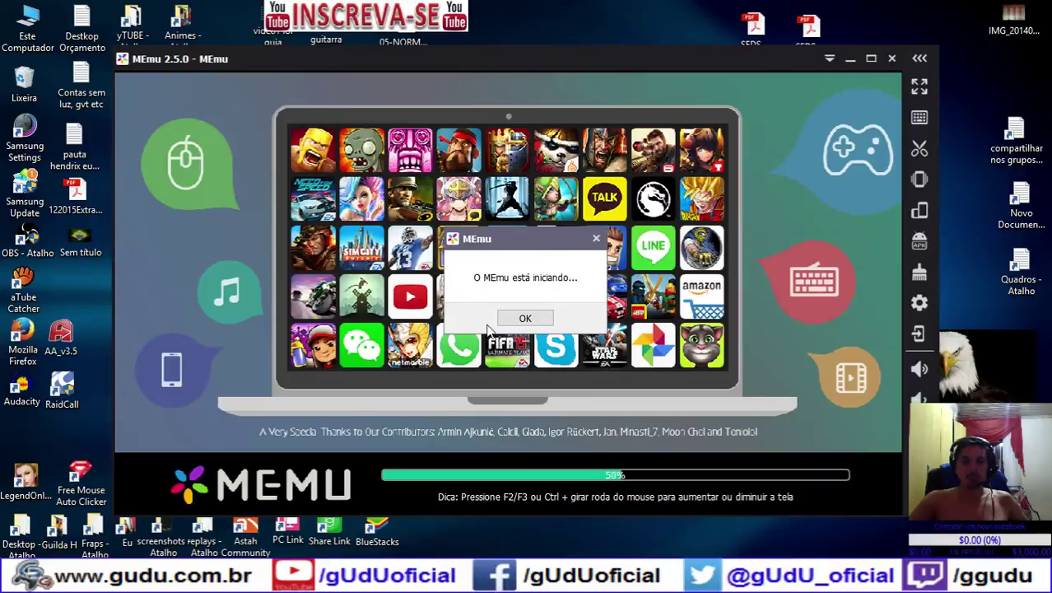
Acknowledge MEmu's startup message and close BlueStacks without continuing to receive app notifications
left_click(516, 313)
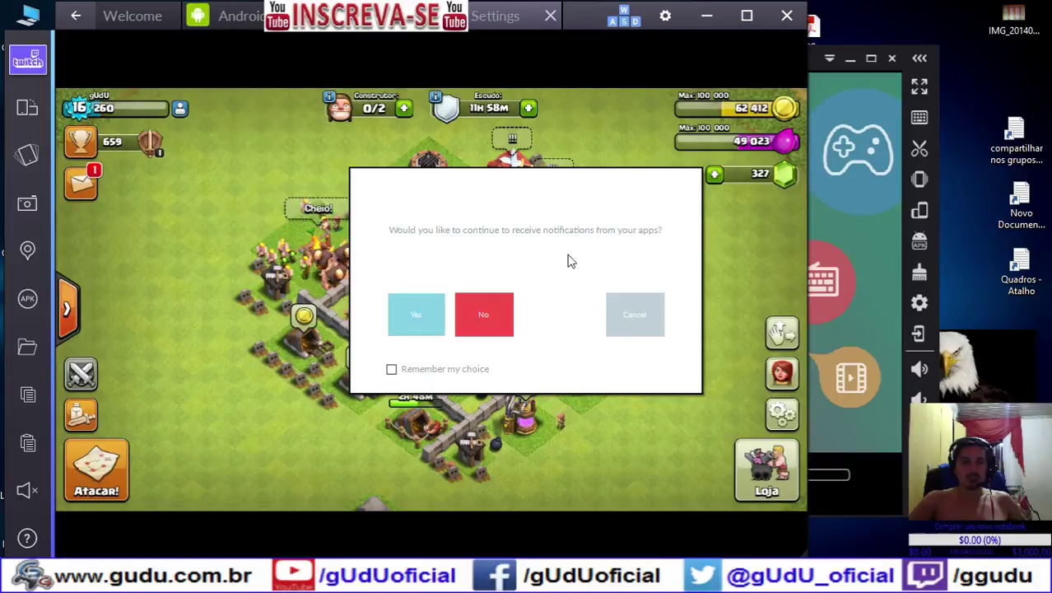
left_click(483, 320)
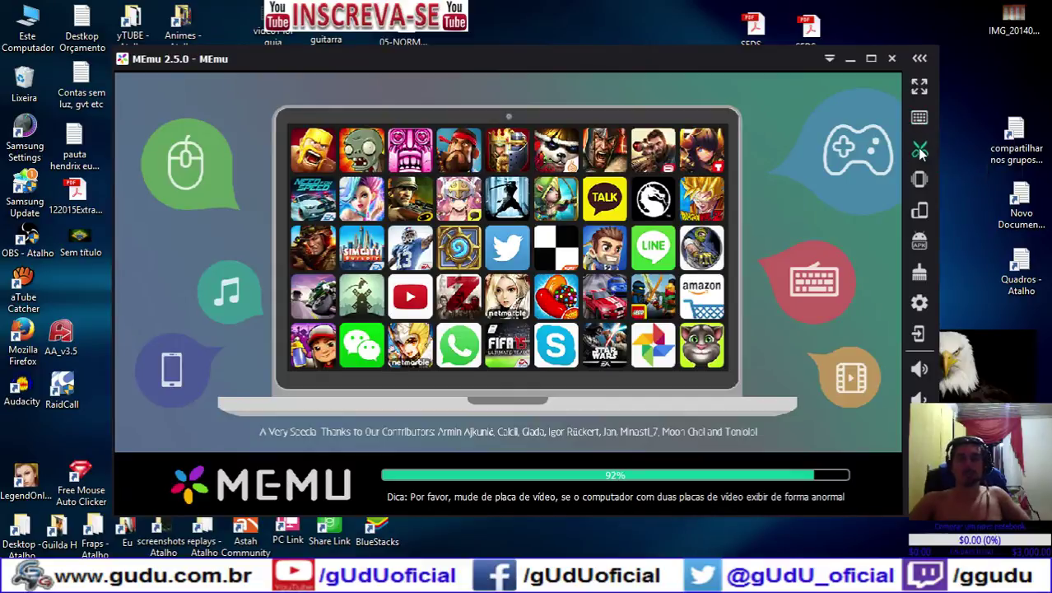
left_click(920, 151)
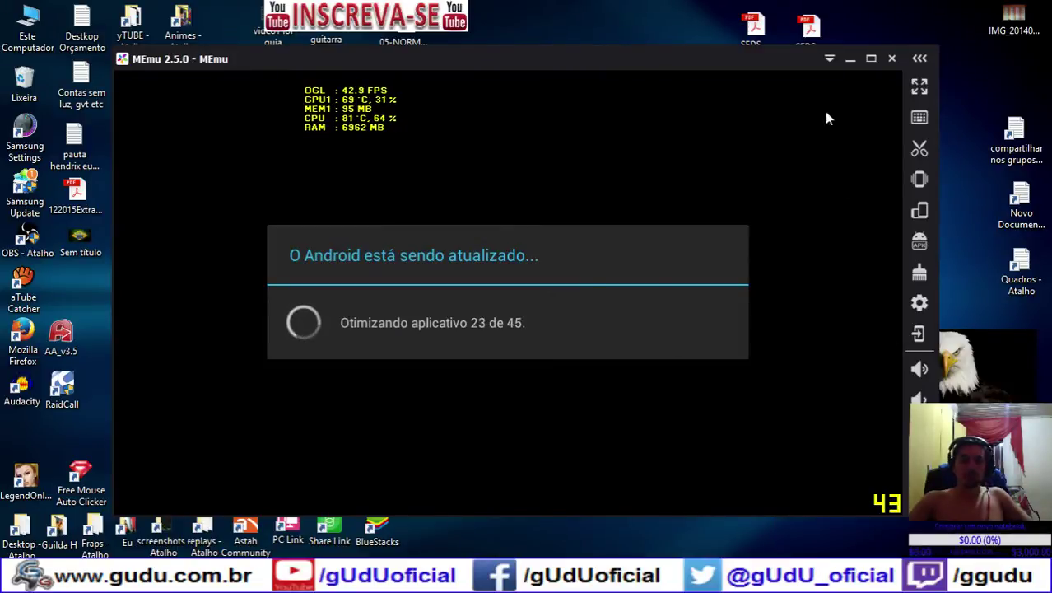
Minimize MEmu, open Task Manager's startup list from the Windows notification about disabling apps, and disable BlueStacks Agent
left_click(851, 58)
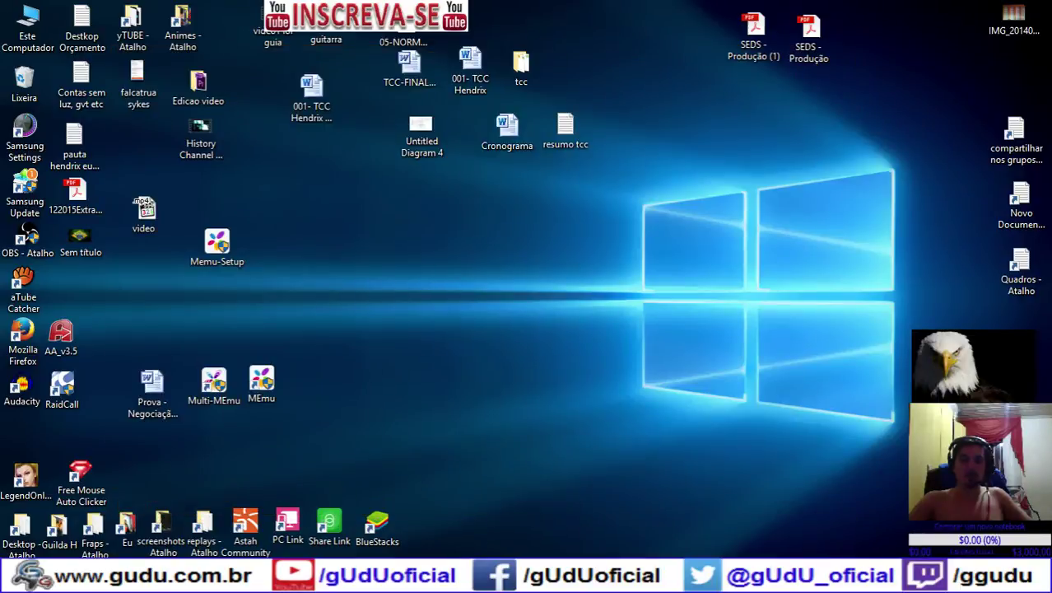
left_click(942, 547)
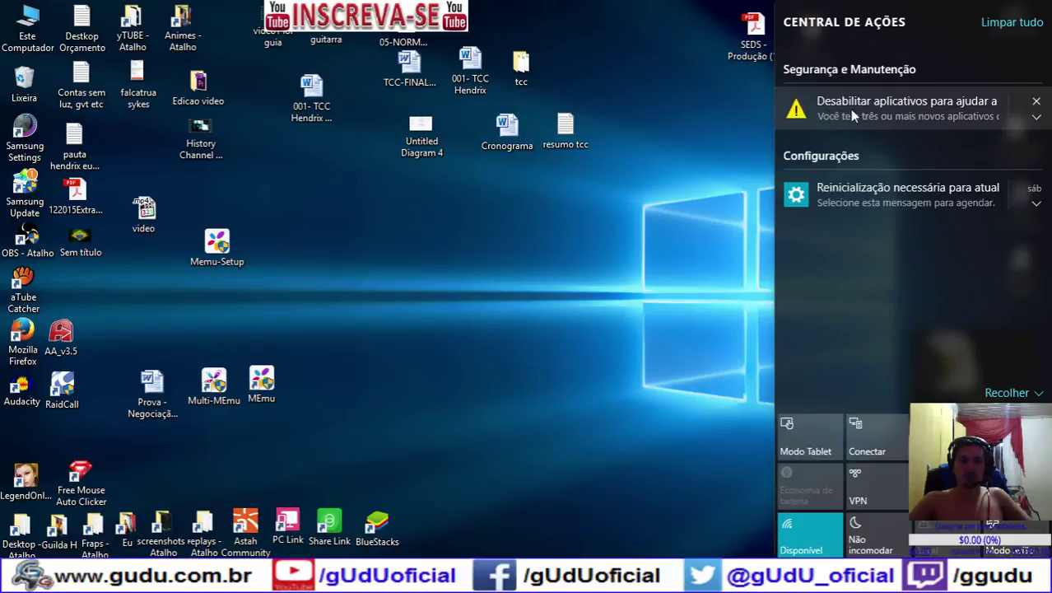
left_click(872, 110)
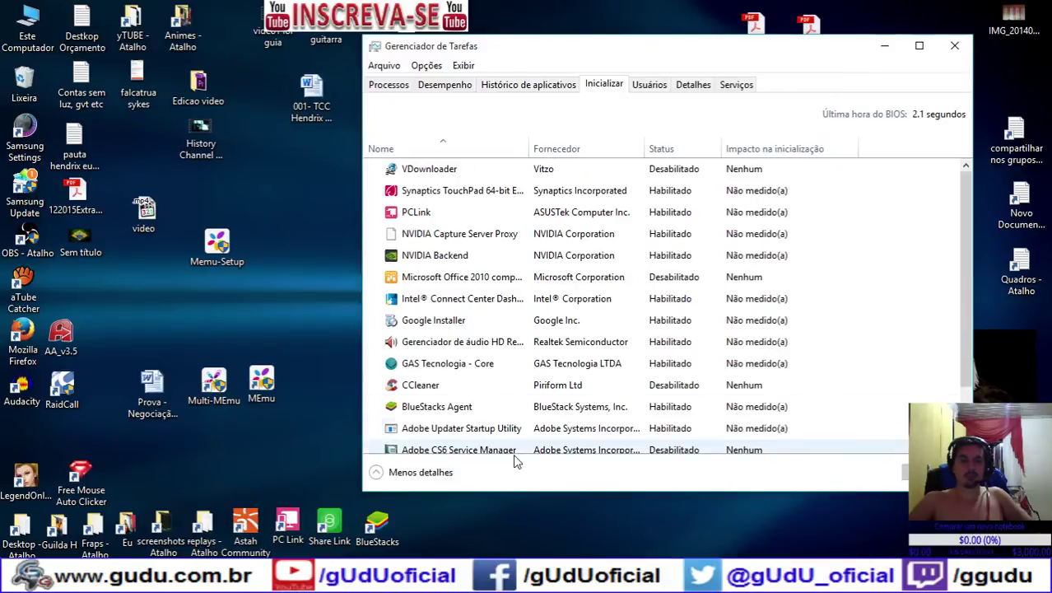
left_click(511, 409)
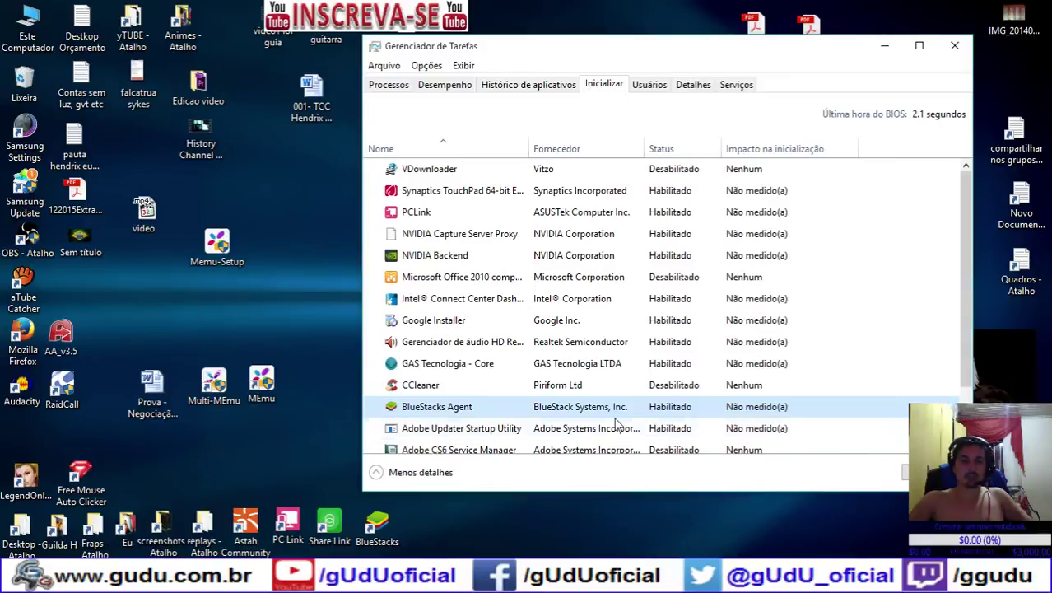
key("Tab")
key("Return")
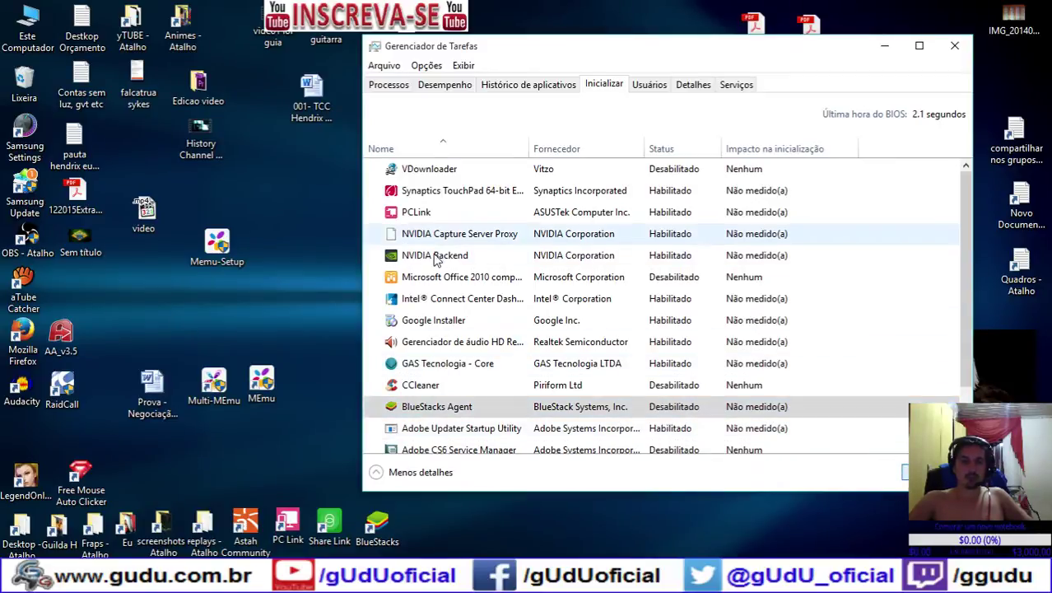
Disable PCLink and Google Installer at startup, check the remaining startup entries, and close Task Manager
left_click(692, 196)
left_click(621, 216)
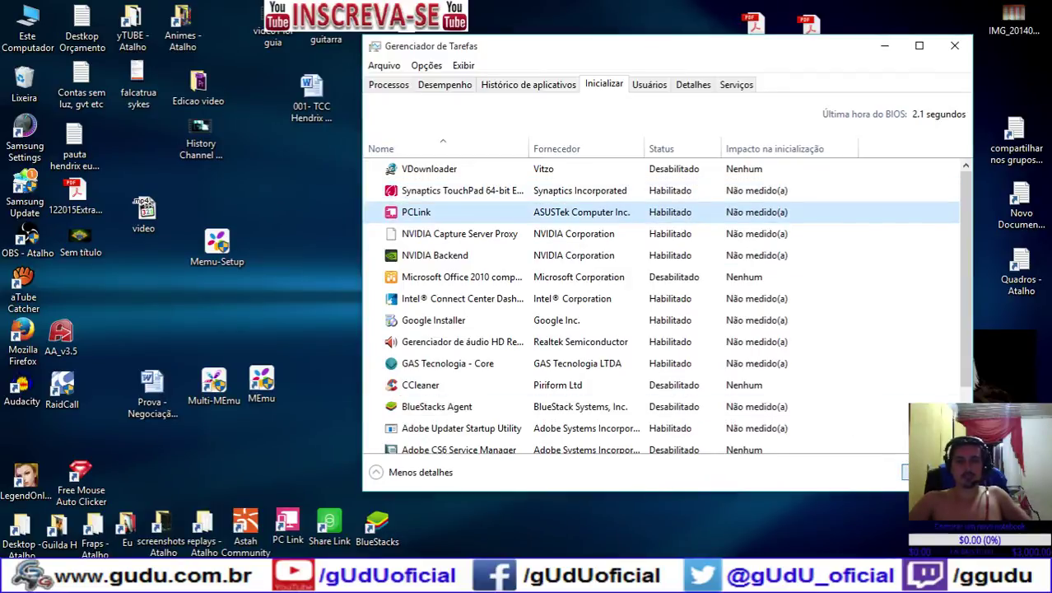
left_click(937, 472)
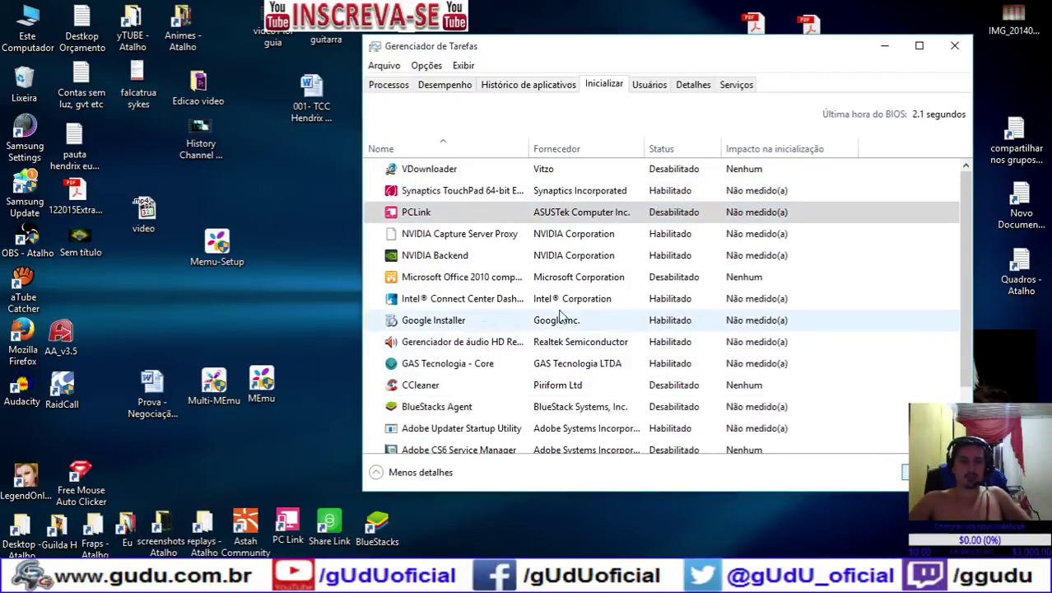
left_click(706, 323)
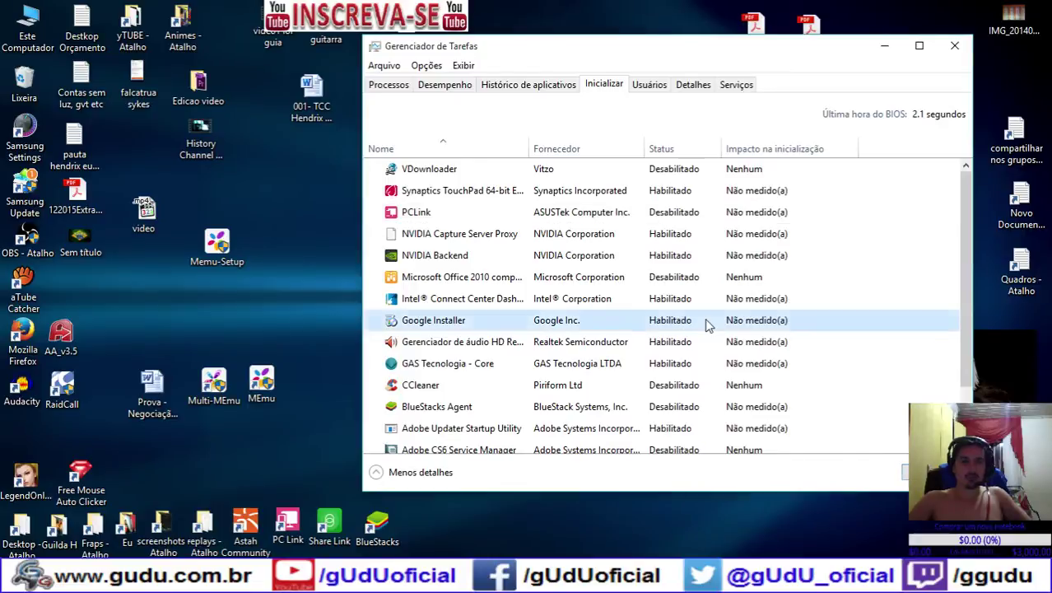
left_click(901, 472)
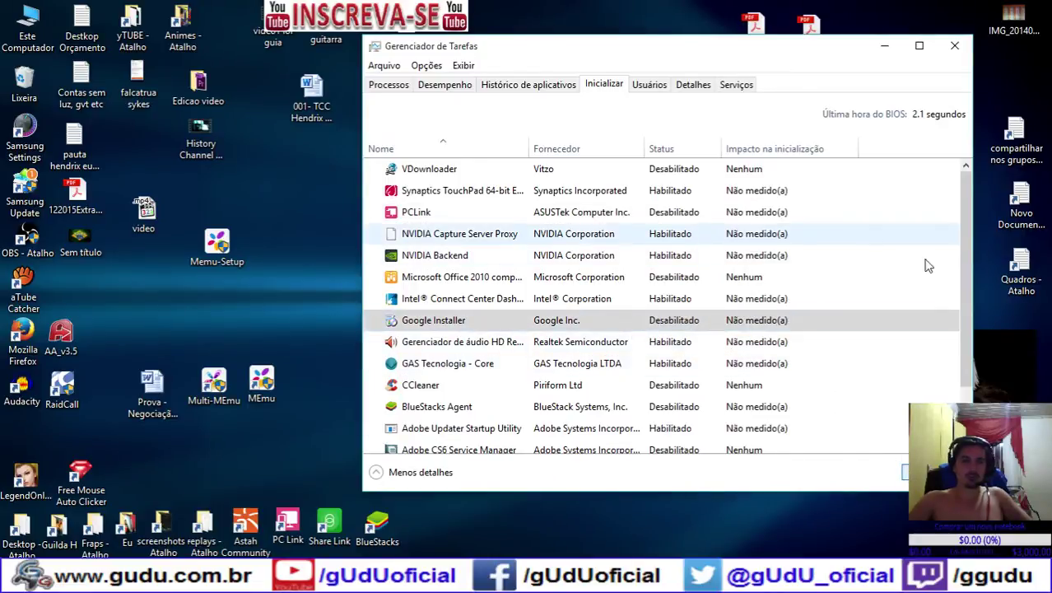
left_click_drag(965, 265, 967, 333)
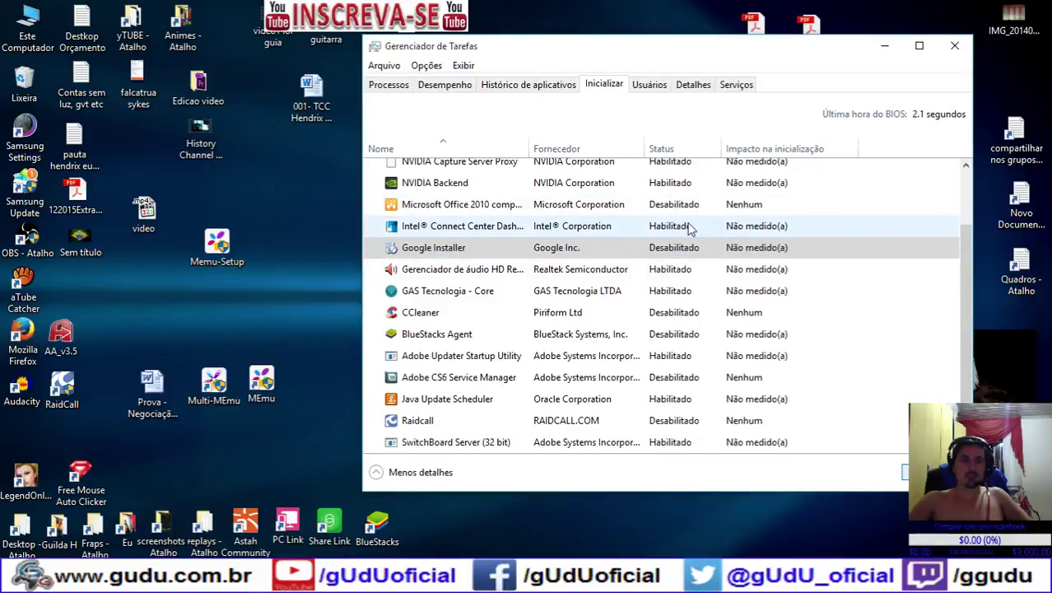
left_click_drag(969, 253, 968, 185)
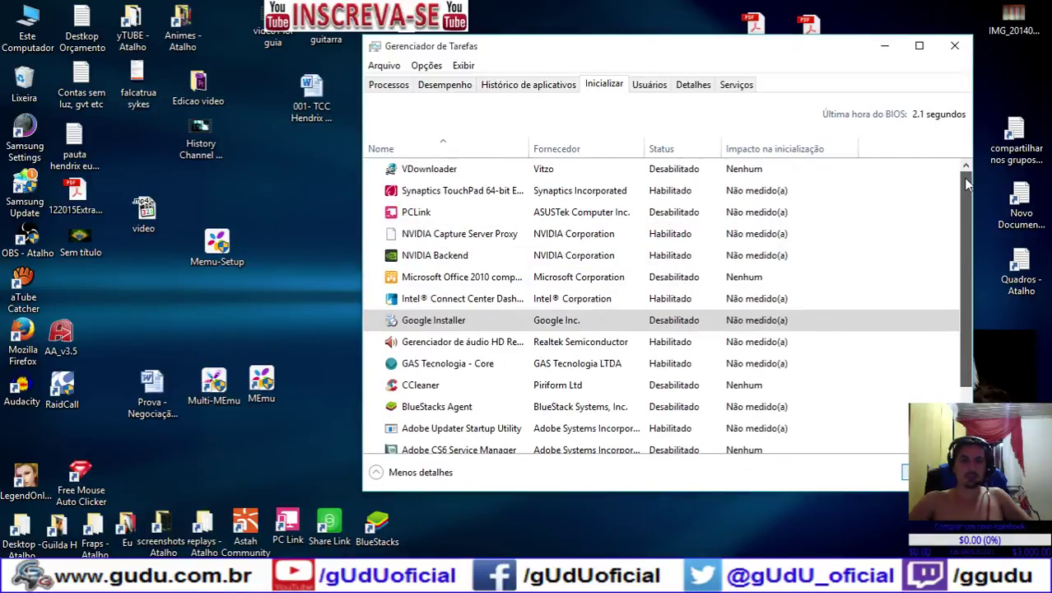
left_click(954, 46)
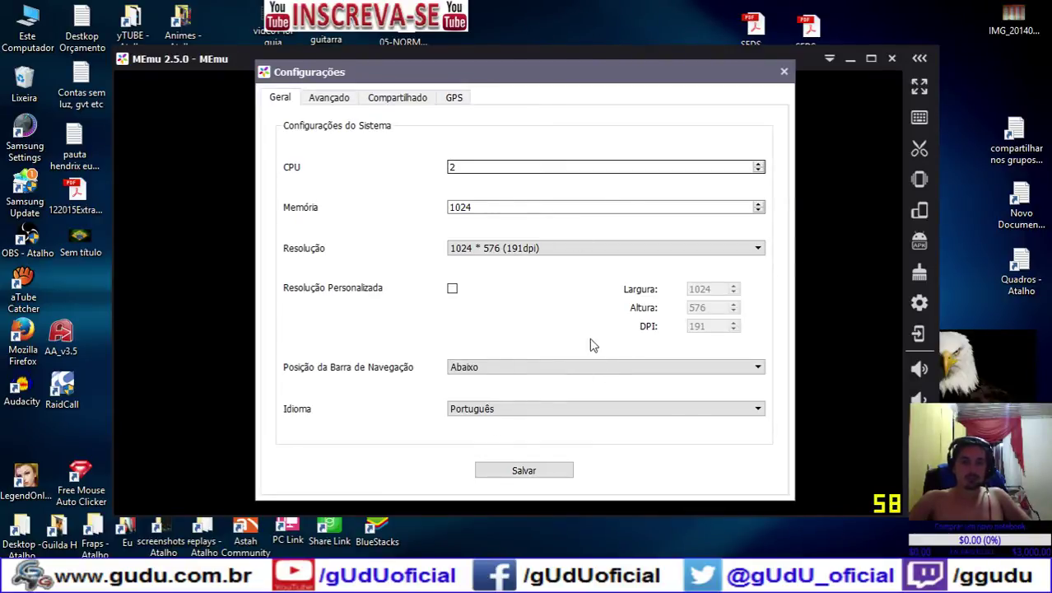
Look over the available resolutions in MEmu's general settings and show the advanced phone settings
left_click(759, 251)
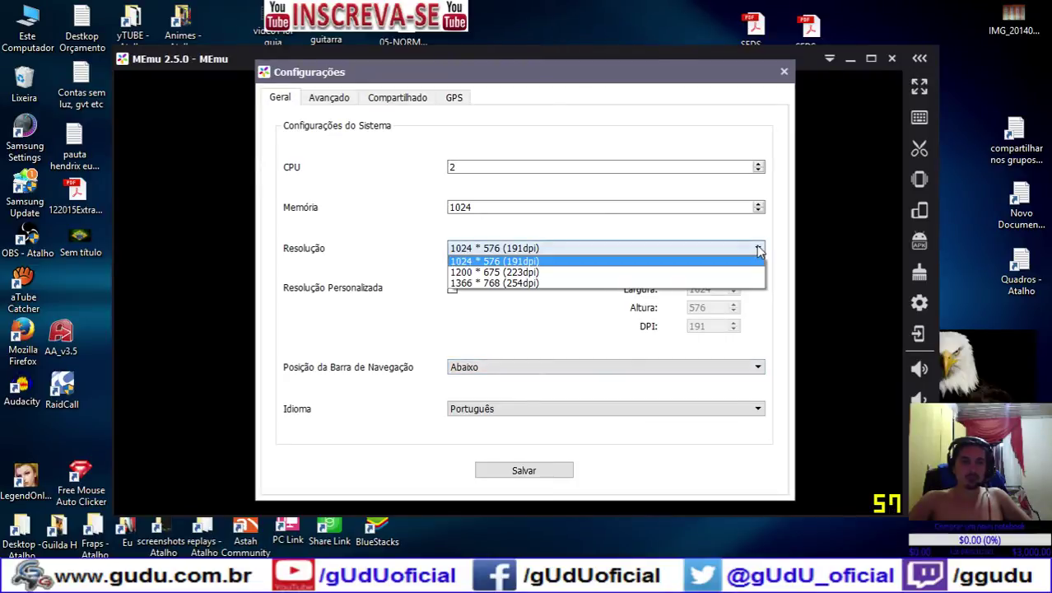
left_click(400, 226)
left_click(337, 107)
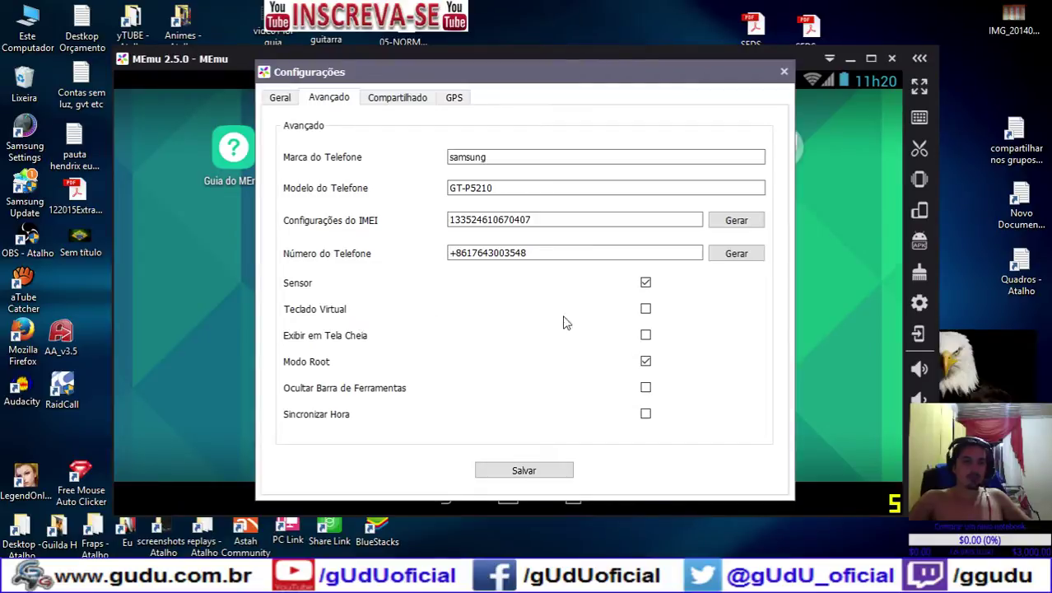
Set the shared folders for music and video to Área de Trabalho in MEmu's sharing settings
left_click(402, 98)
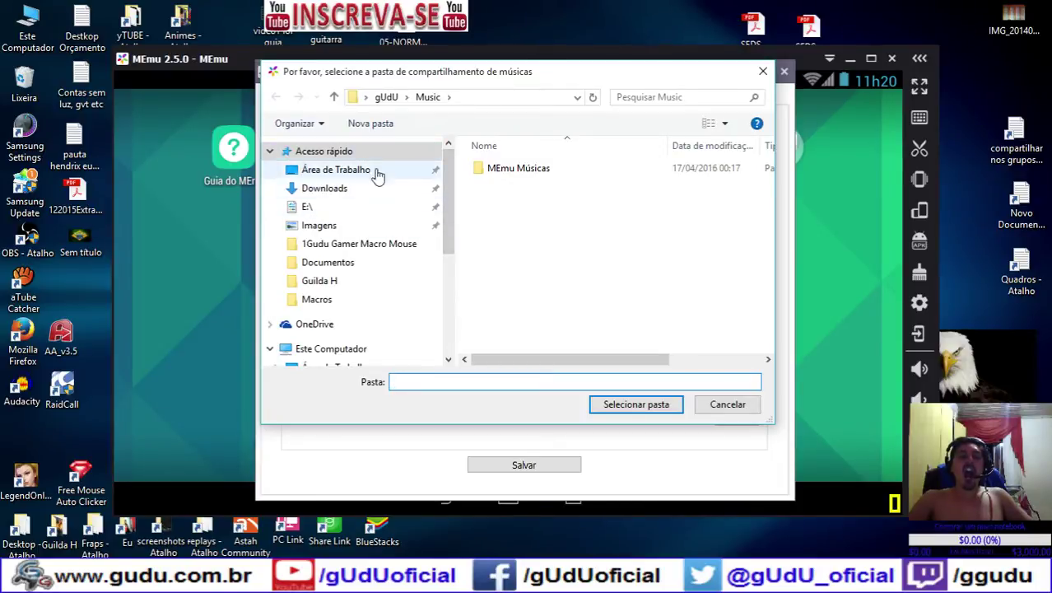
left_click(405, 174)
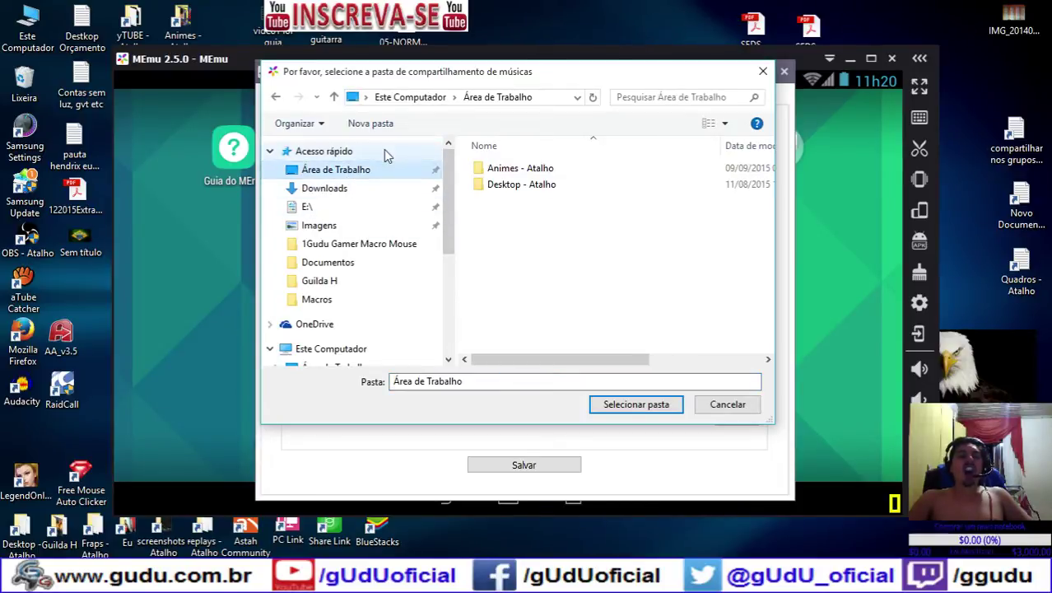
left_click(630, 405)
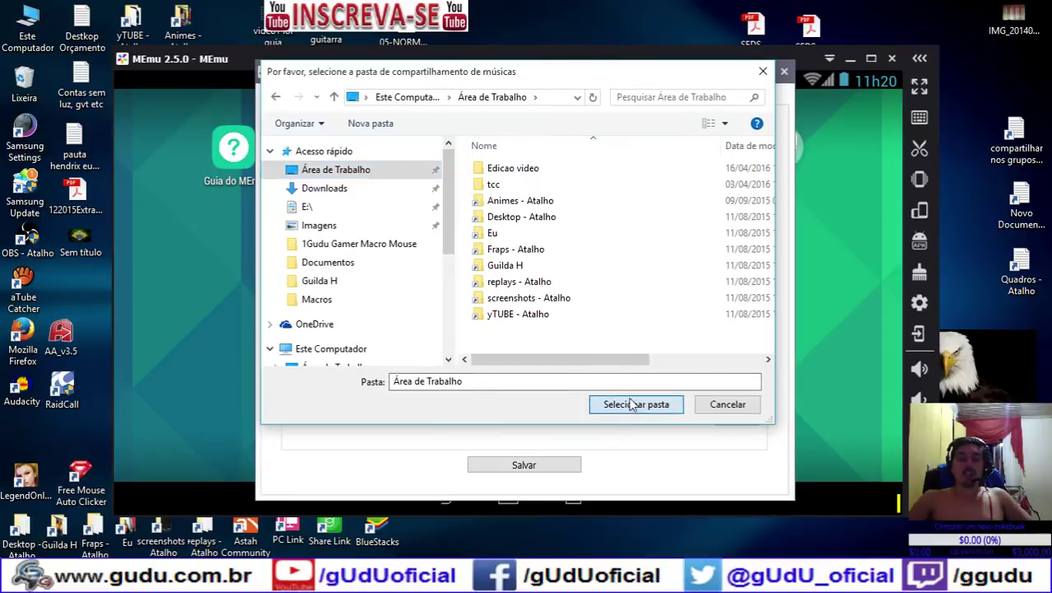
left_click(738, 253)
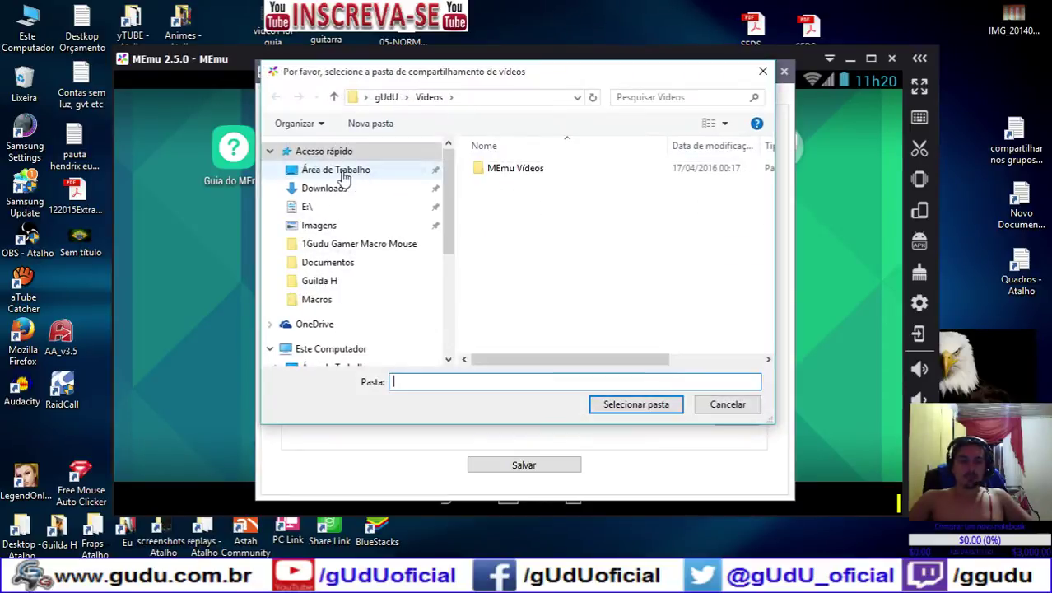
left_click(347, 173)
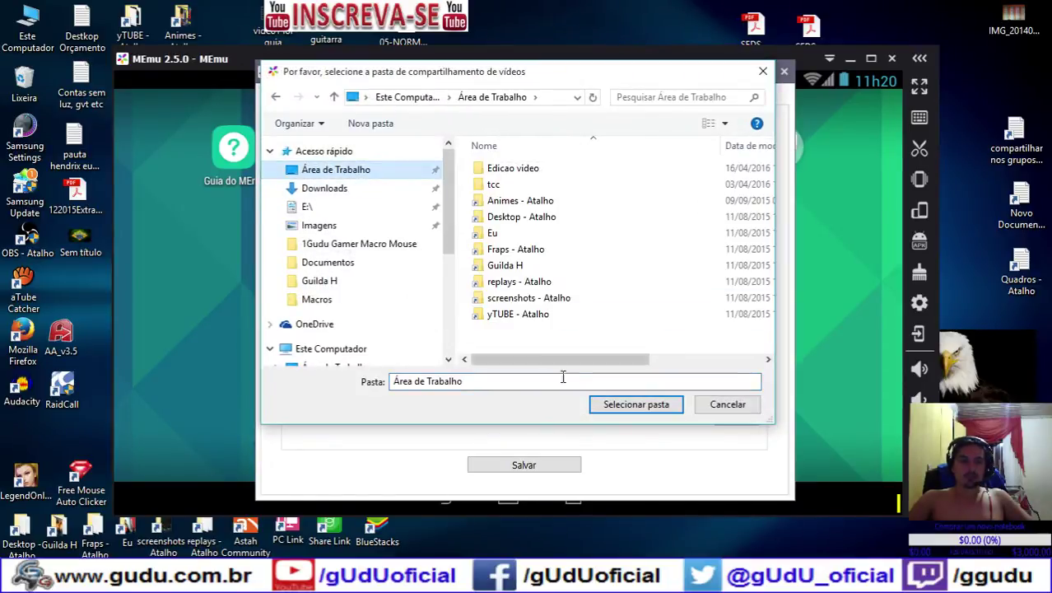
left_click(635, 404)
Set the shared folders for images and downloads to Área de Trabalho as well
left_click(734, 336)
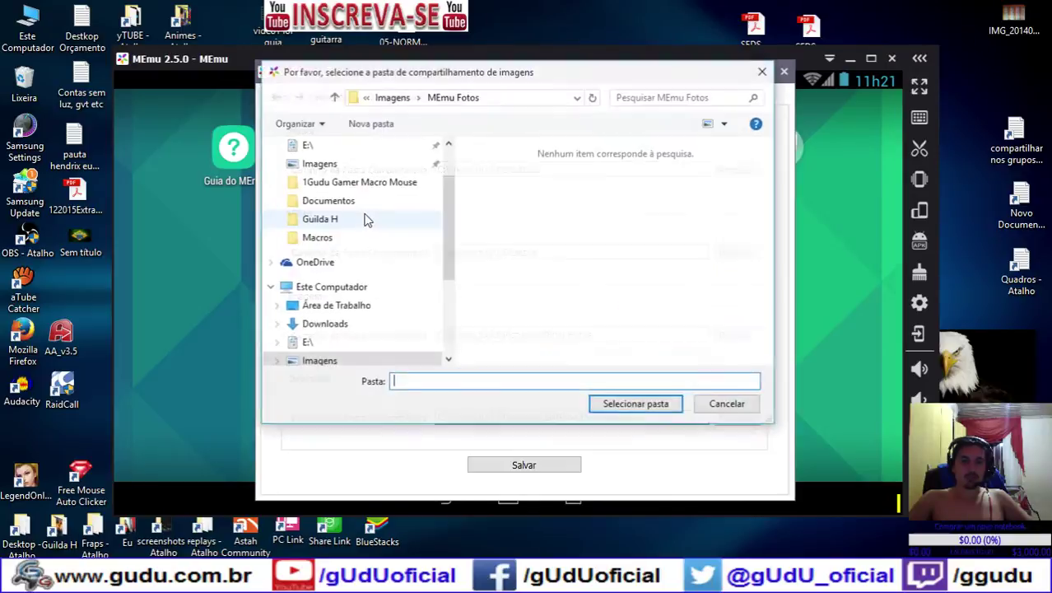
scroll(362, 181, "up", 1)
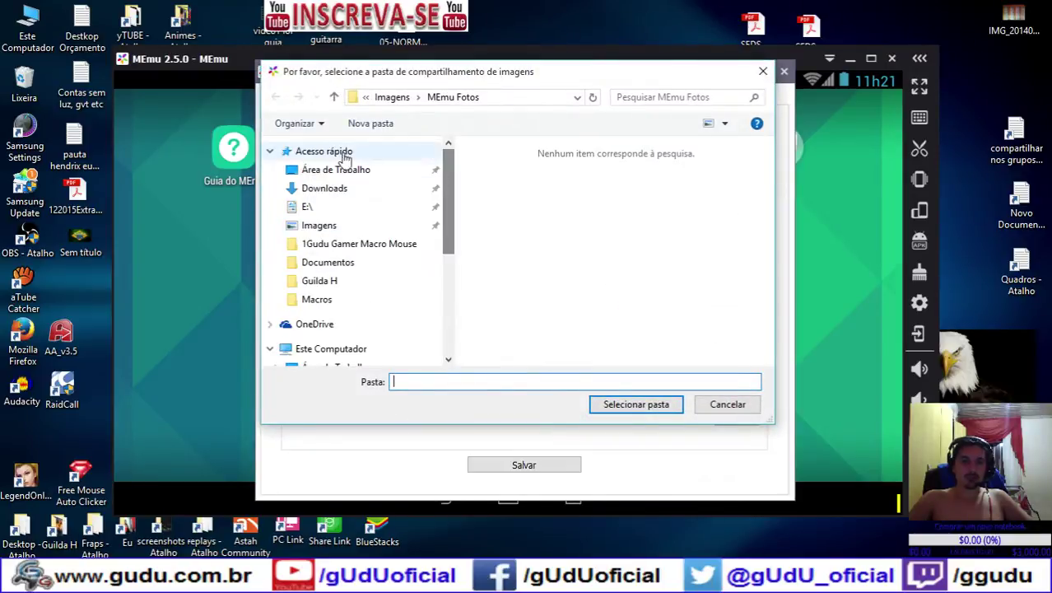
left_click(354, 169)
left_click(651, 404)
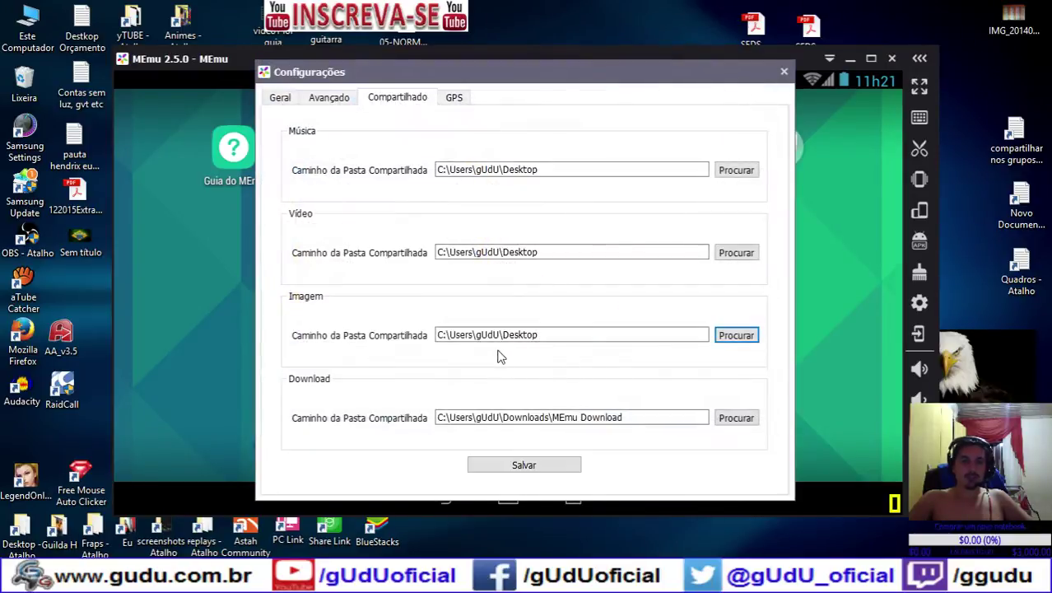
left_click(729, 418)
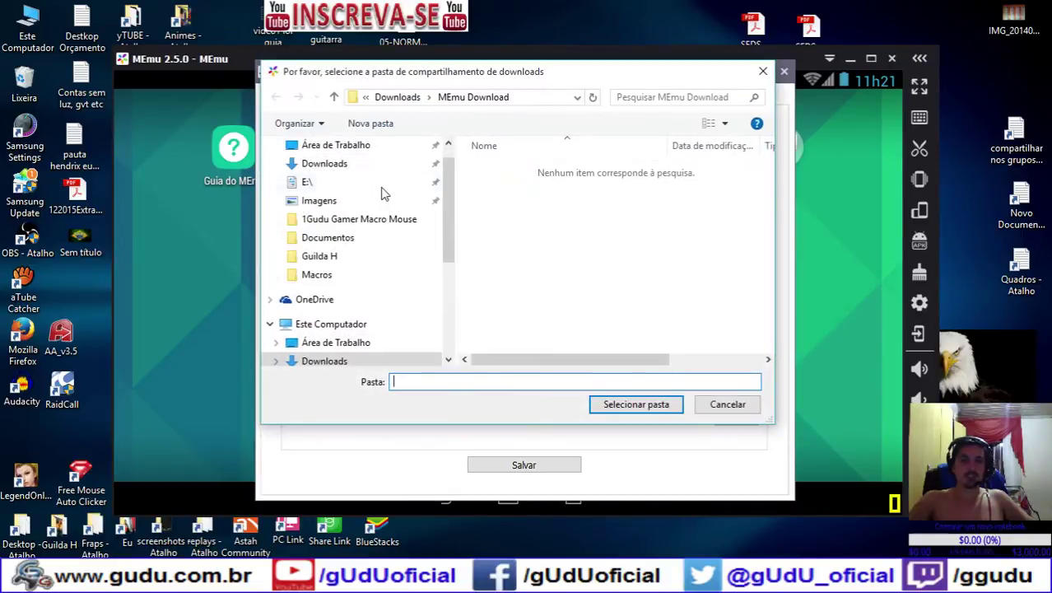
scroll(344, 185, "up", 1)
left_click(338, 170)
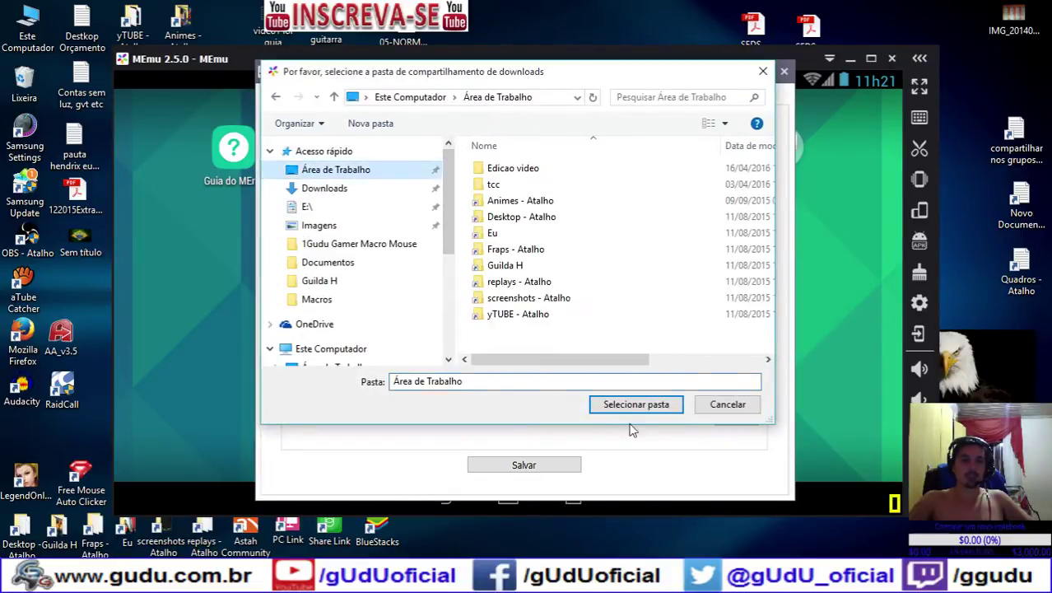
left_click(636, 404)
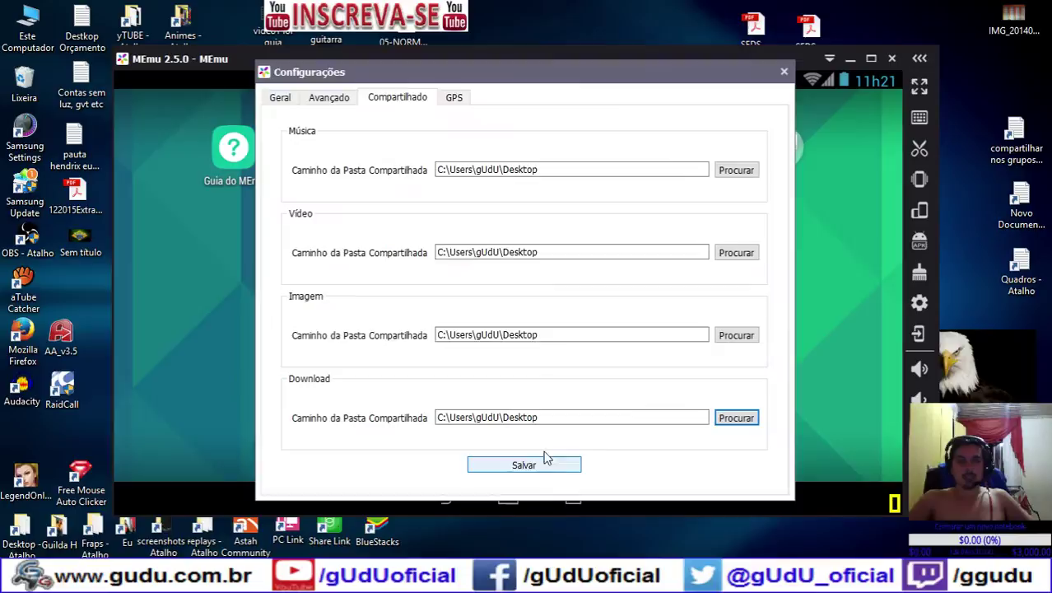
Save the shared folder settings without restarting MEmu, and open the Play Store
left_click(459, 98)
left_click(408, 100)
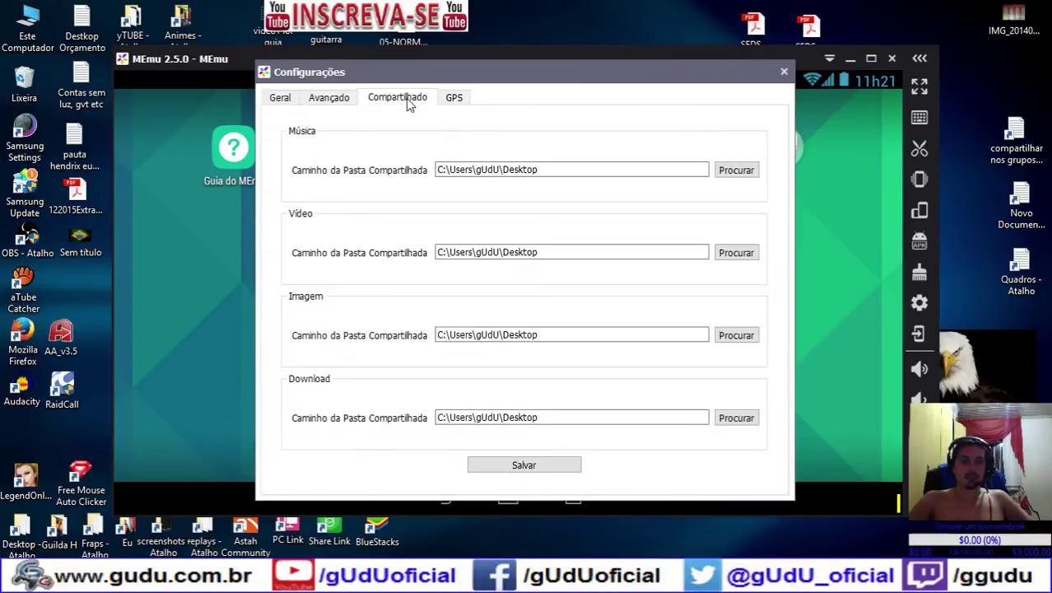
left_click(569, 467)
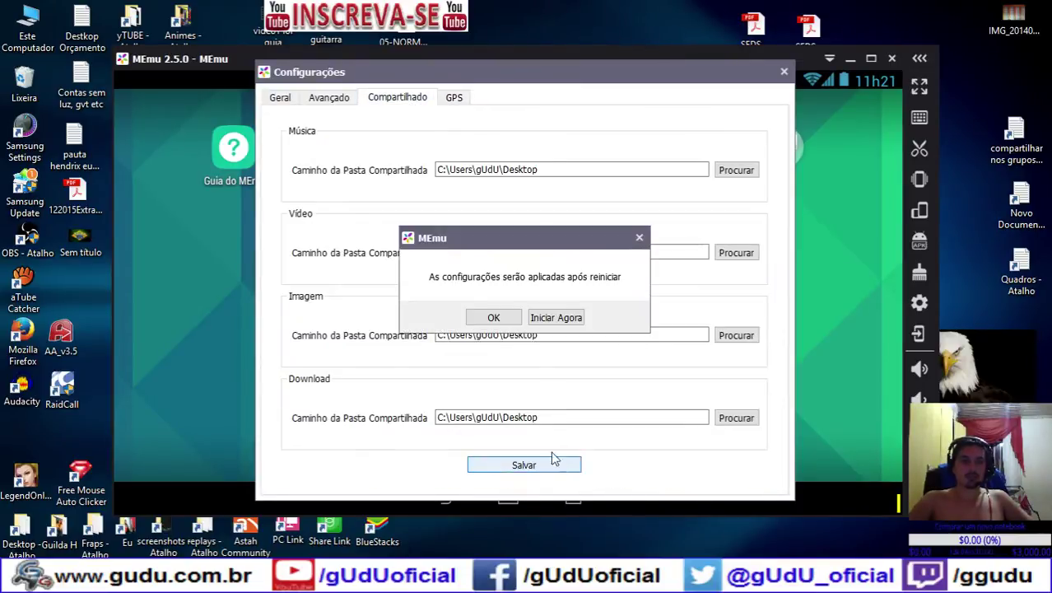
left_click(498, 315)
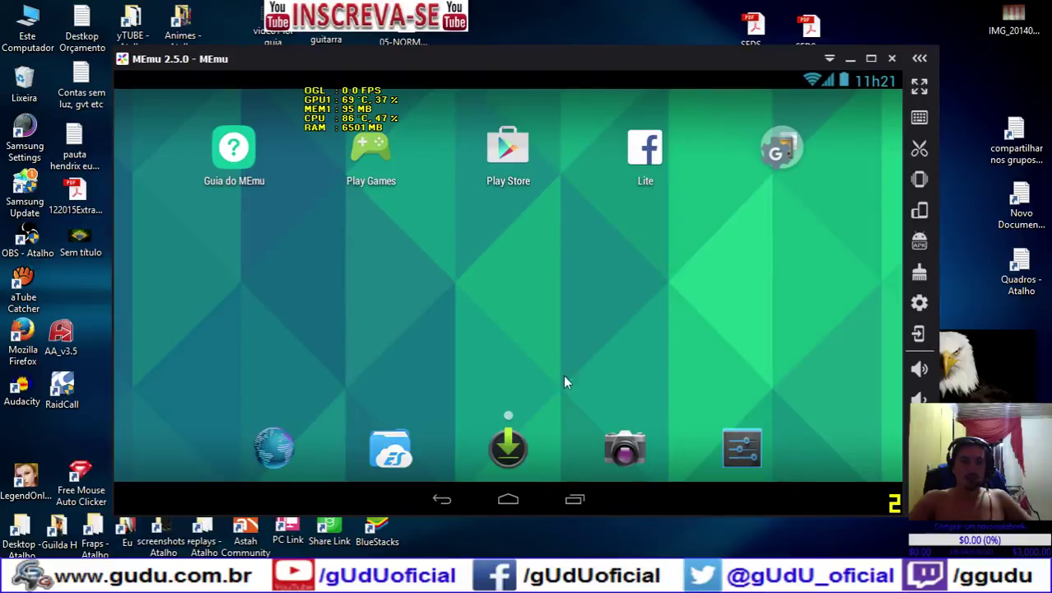
left_click(512, 163)
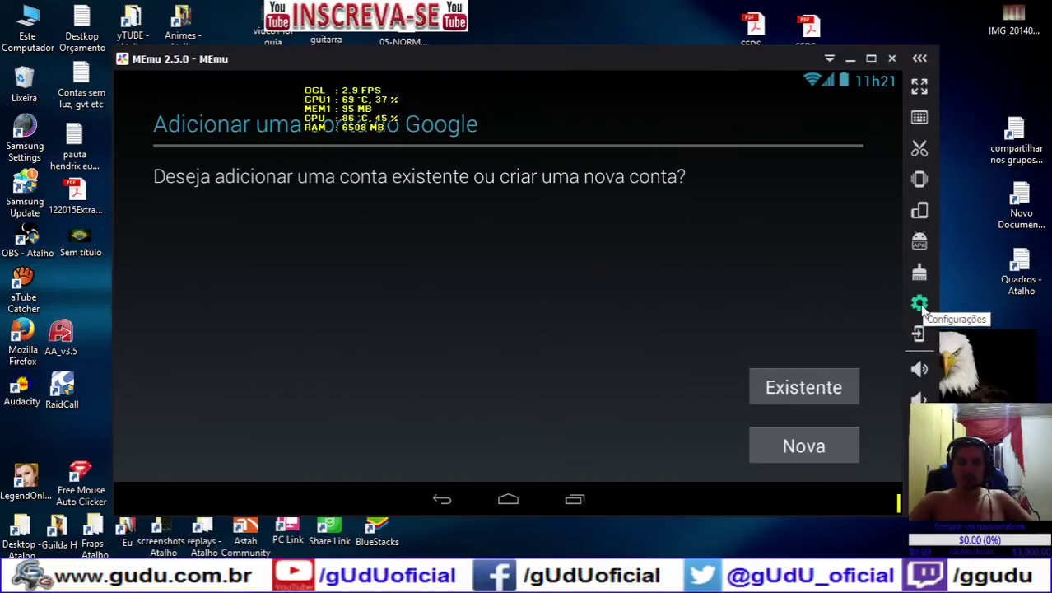
Reopen MEmu's settings and review the advanced, sharing and GPS options before returning to the general ones
left_click(920, 303)
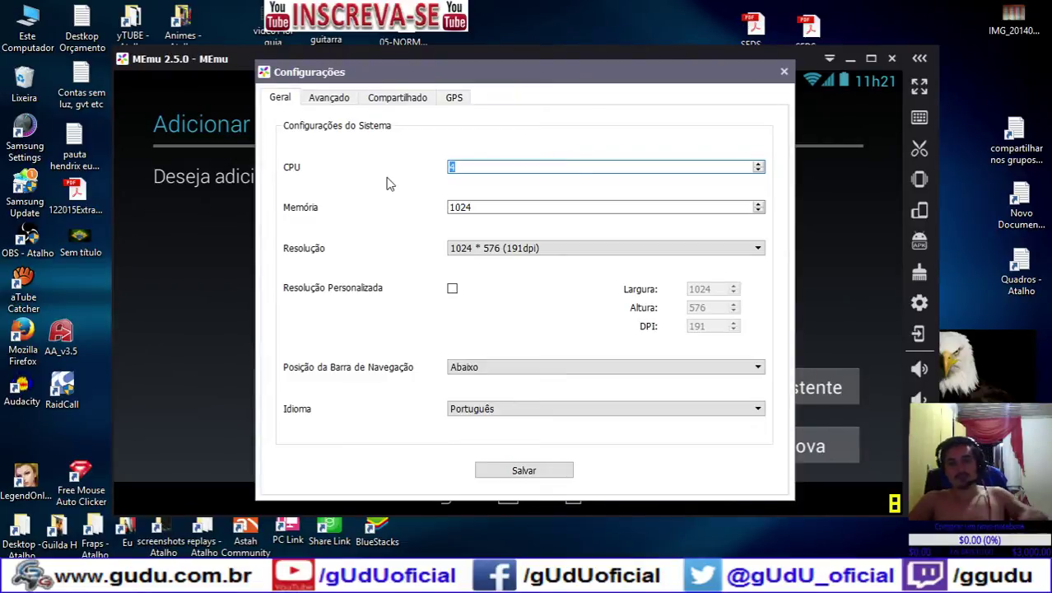
left_click(329, 98)
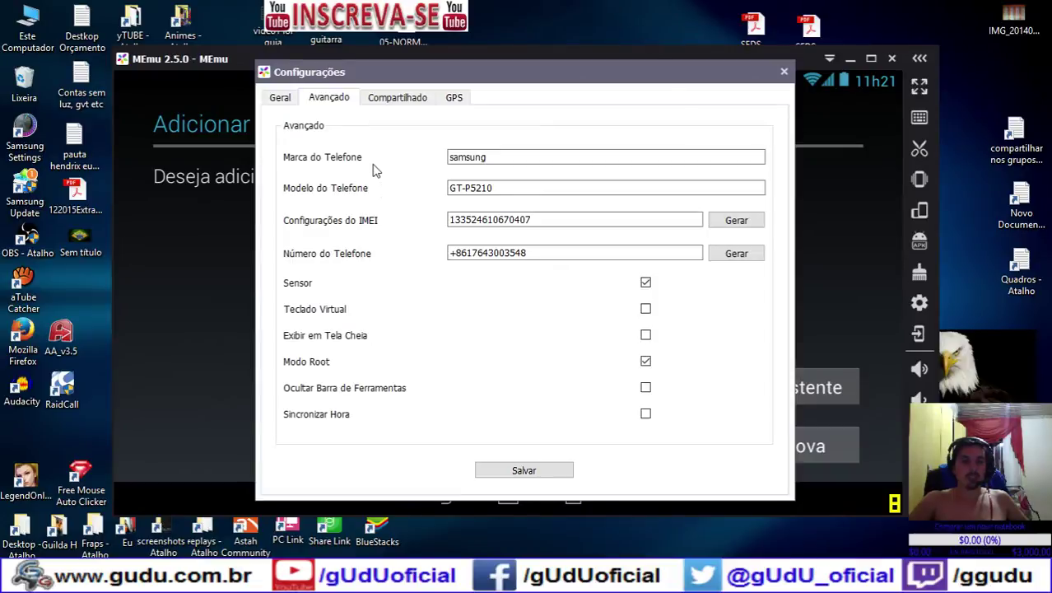
left_click(394, 99)
left_click(455, 98)
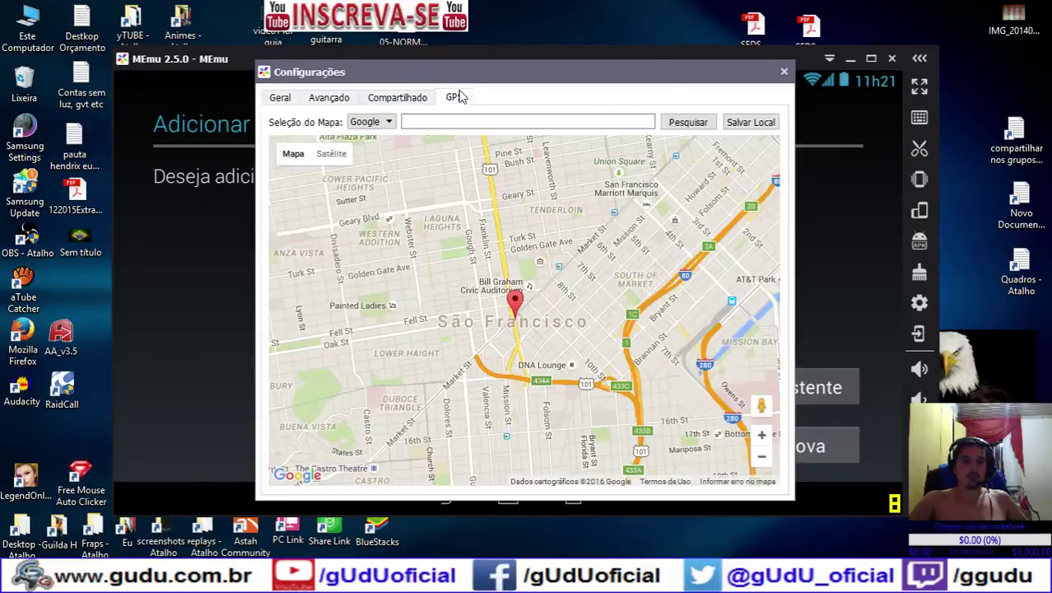
left_click(295, 99)
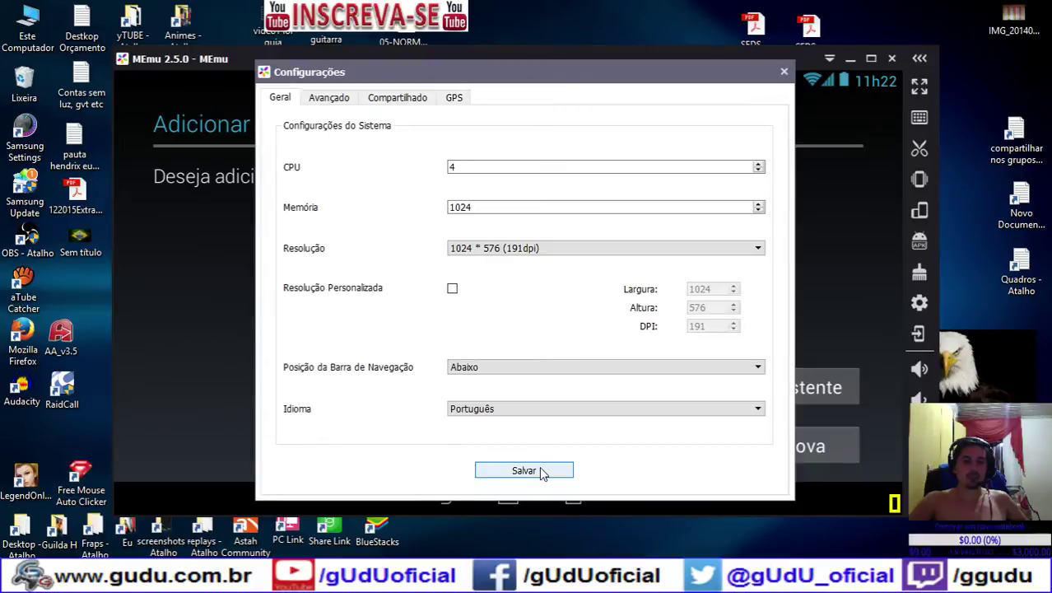
Keep the navigation bar position at Abaixo and save the general settings without restarting
left_click(758, 368)
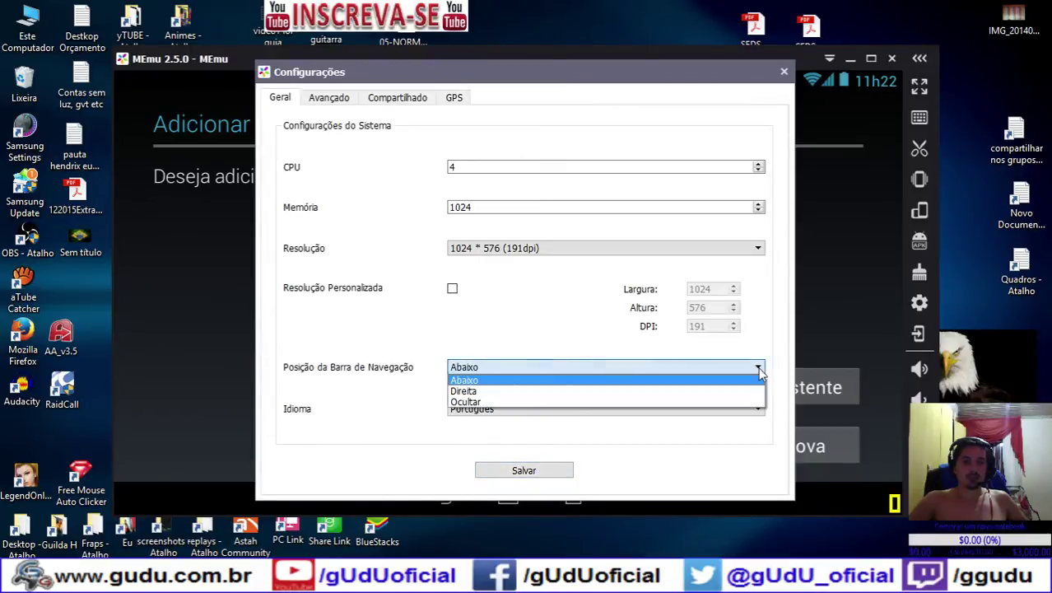
left_click(529, 378)
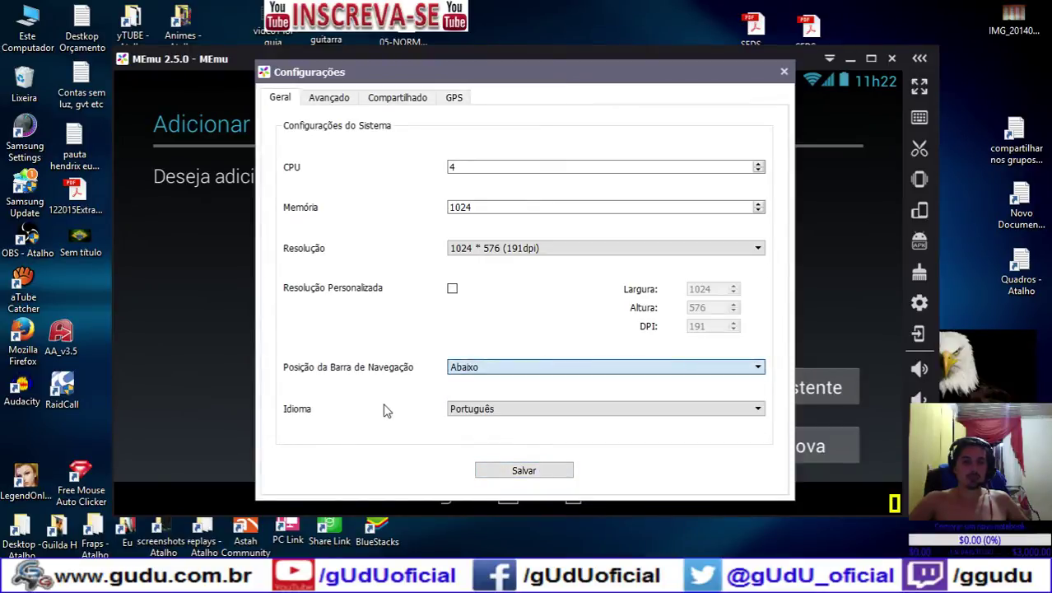
left_click(528, 471)
left_click(473, 318)
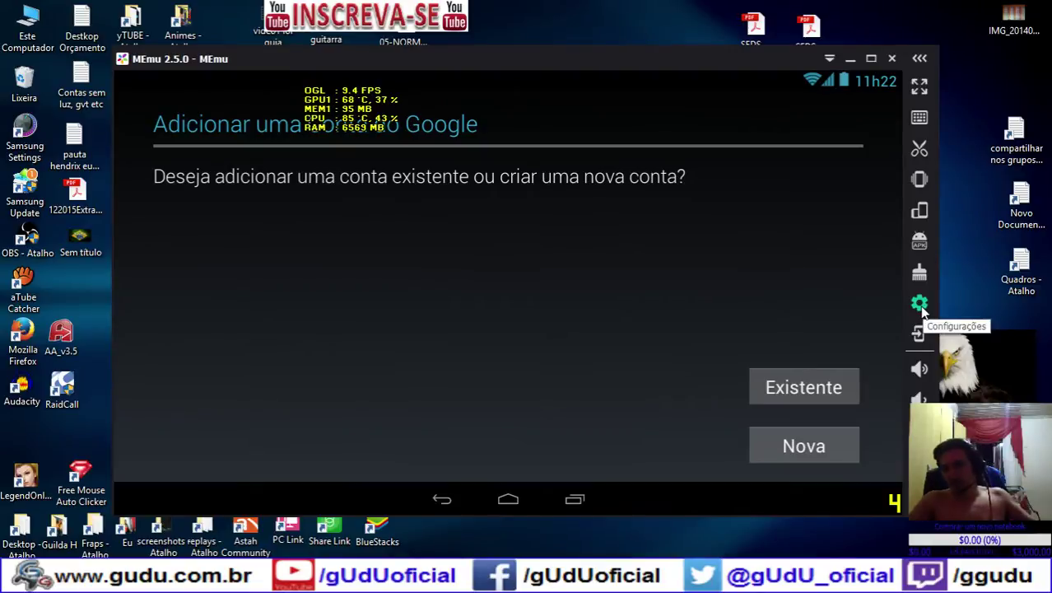
Show and close the key mapping overlay, and collapse and expand MEmu's side toolbar
left_click(920, 120)
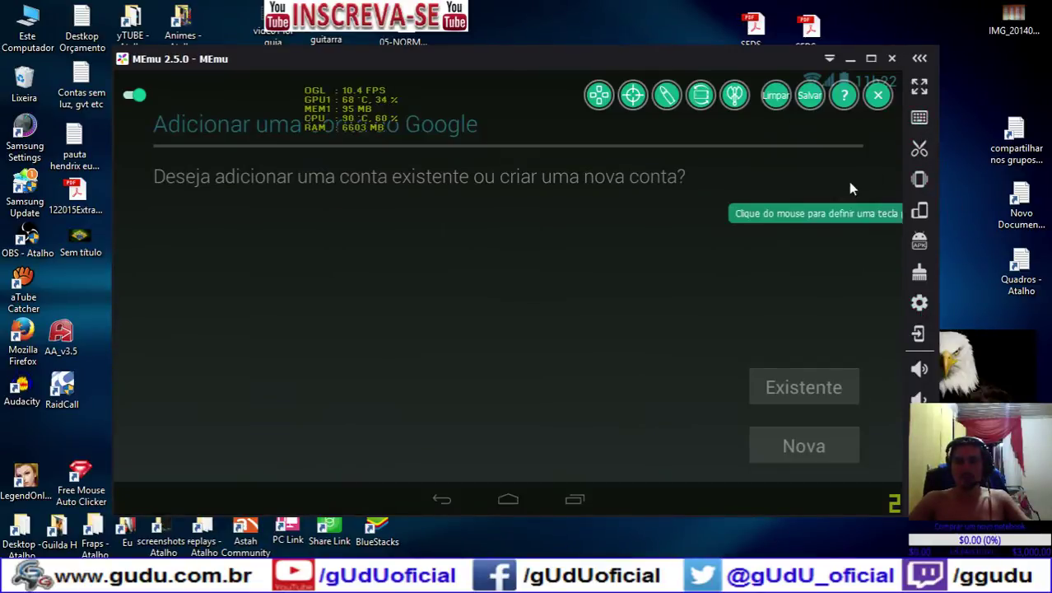
left_click(878, 95)
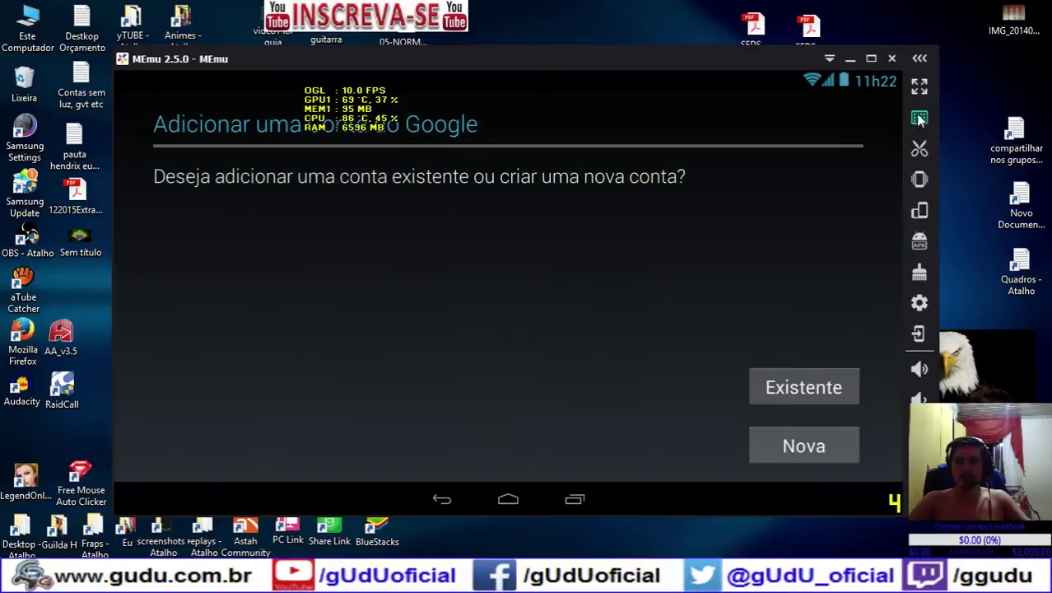
left_click(920, 60)
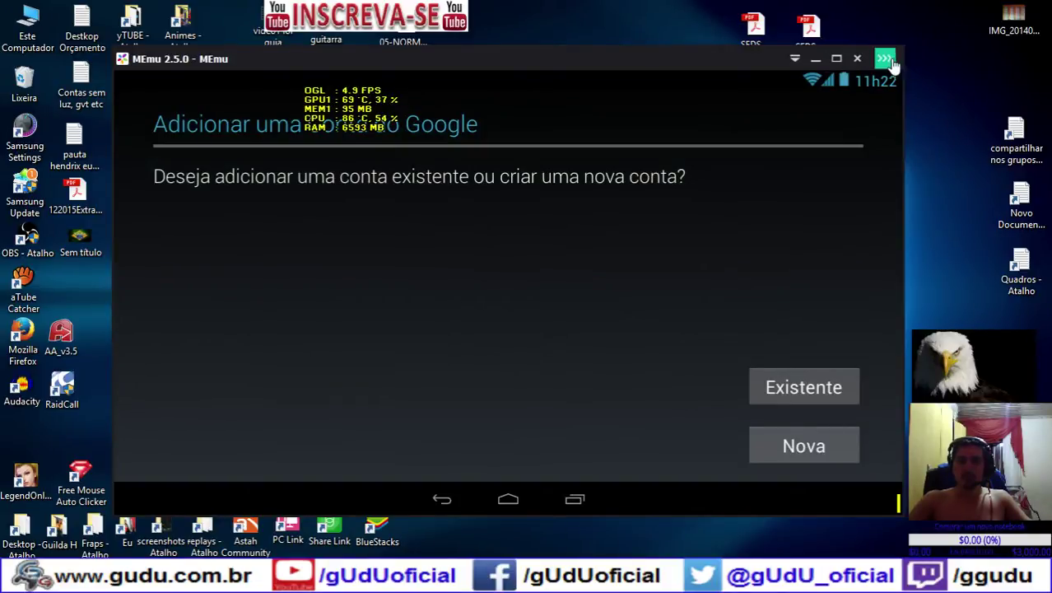
left_click(887, 58)
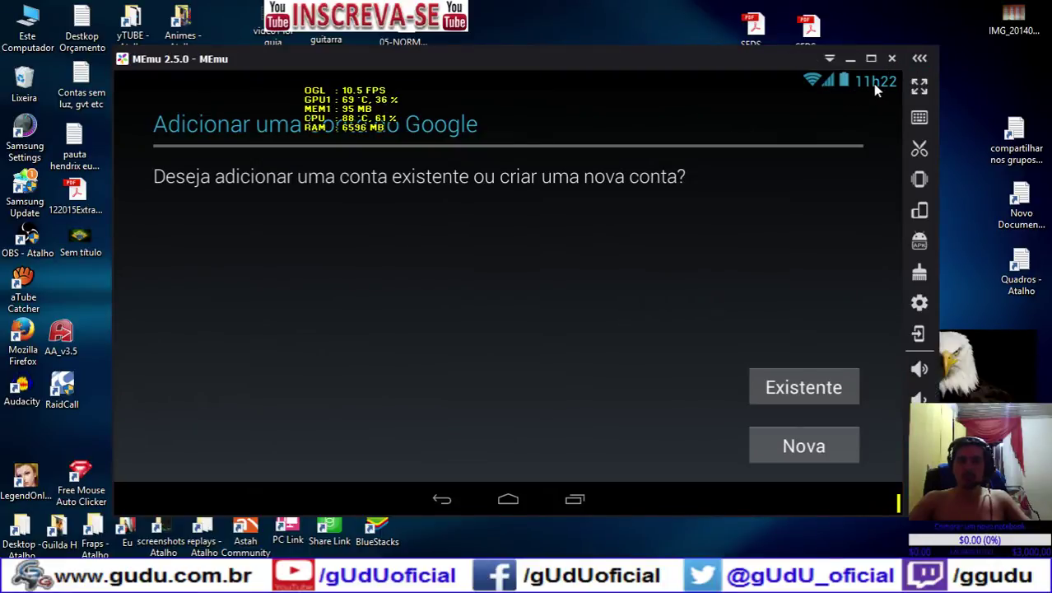
Choose to add an existing Google account, and switch to Open Broadcaster Software to activate the tcc scene
left_click(805, 390)
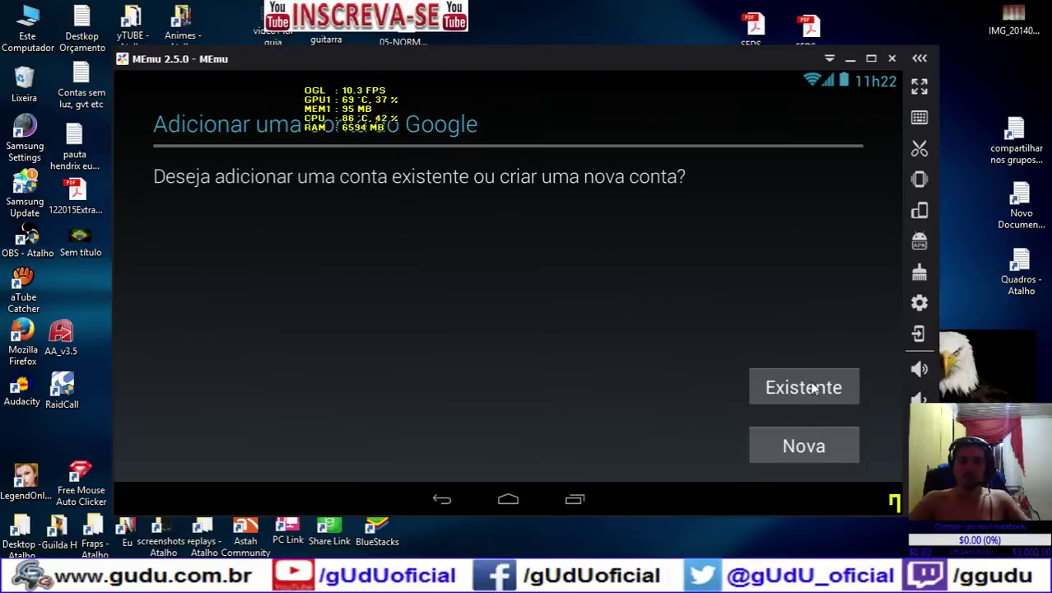
key("alt+Tab")
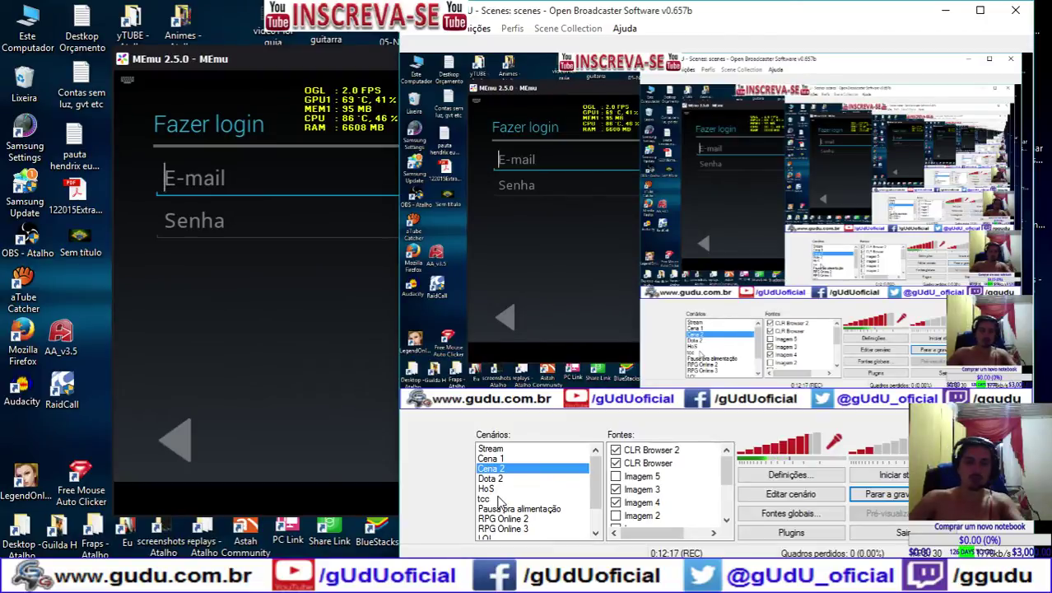
left_click(497, 499)
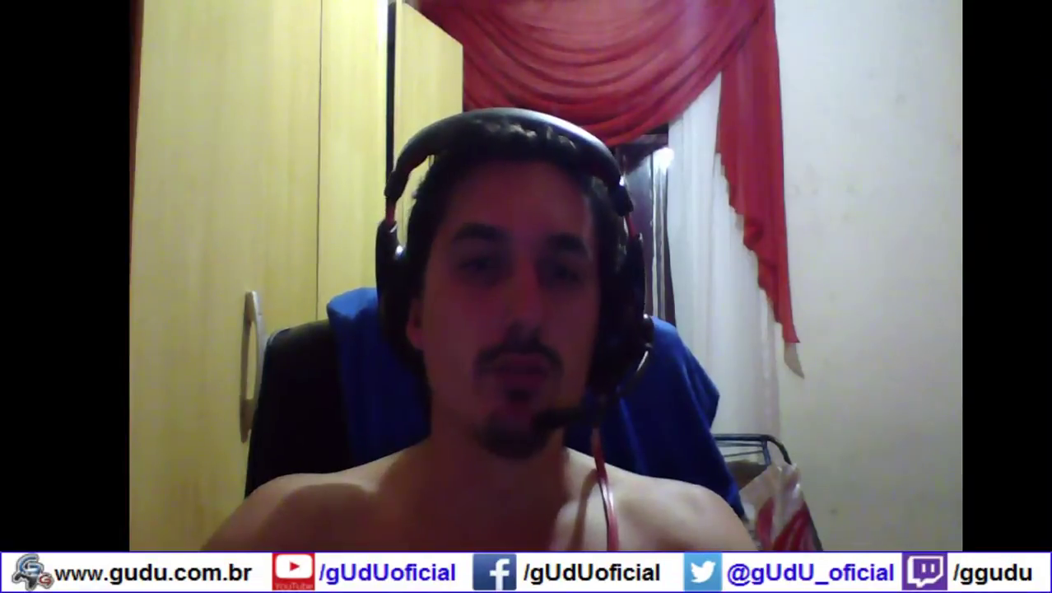
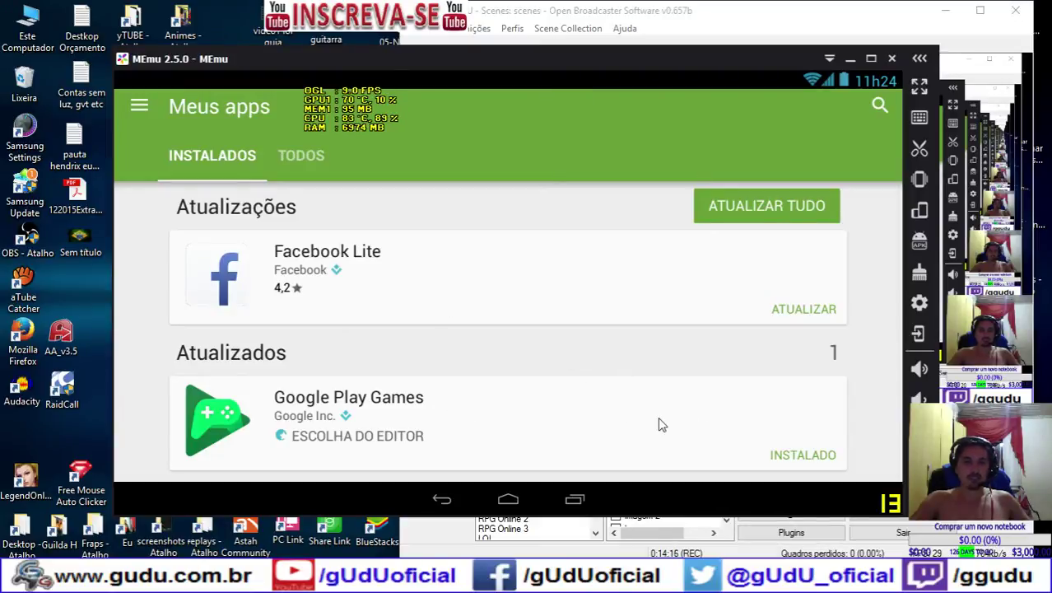
Launch Google Play Games from its page in the installed apps, dismiss its navigation menu and browse the suggested new games
left_click(620, 425)
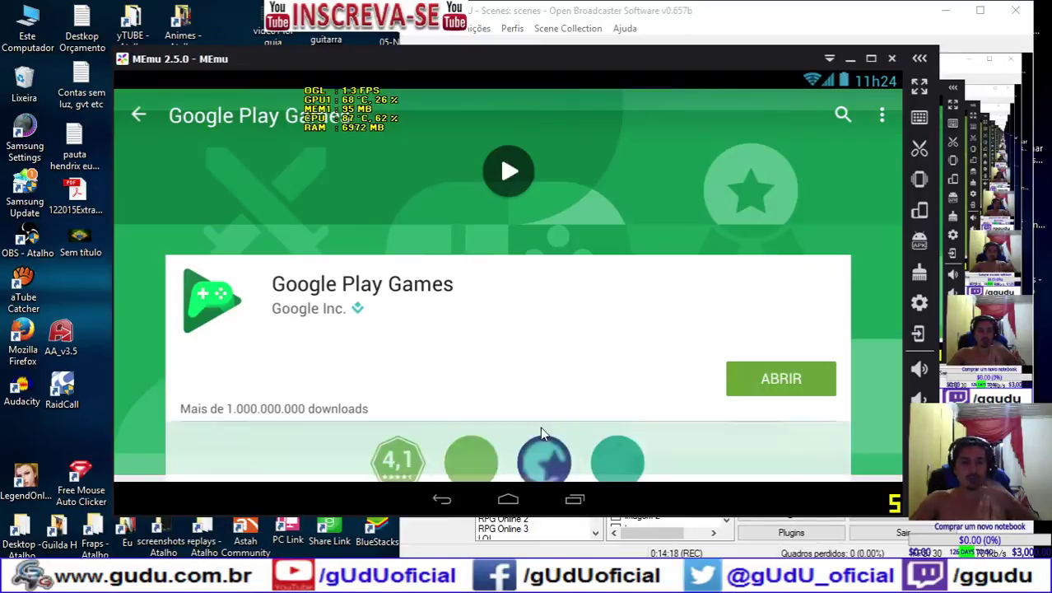
left_click(763, 384)
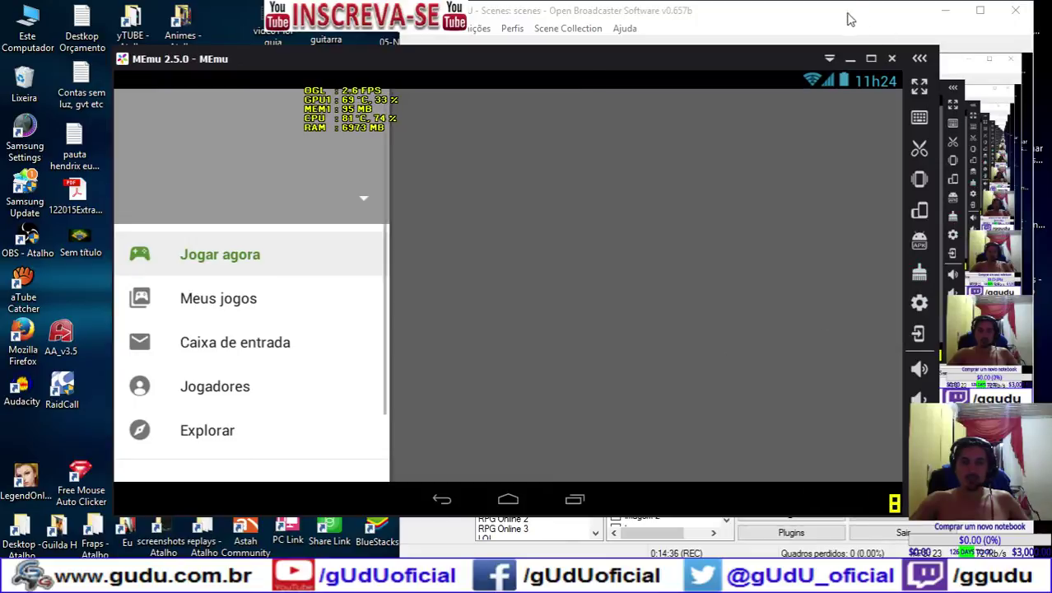
left_click(818, 19)
left_click(381, 139)
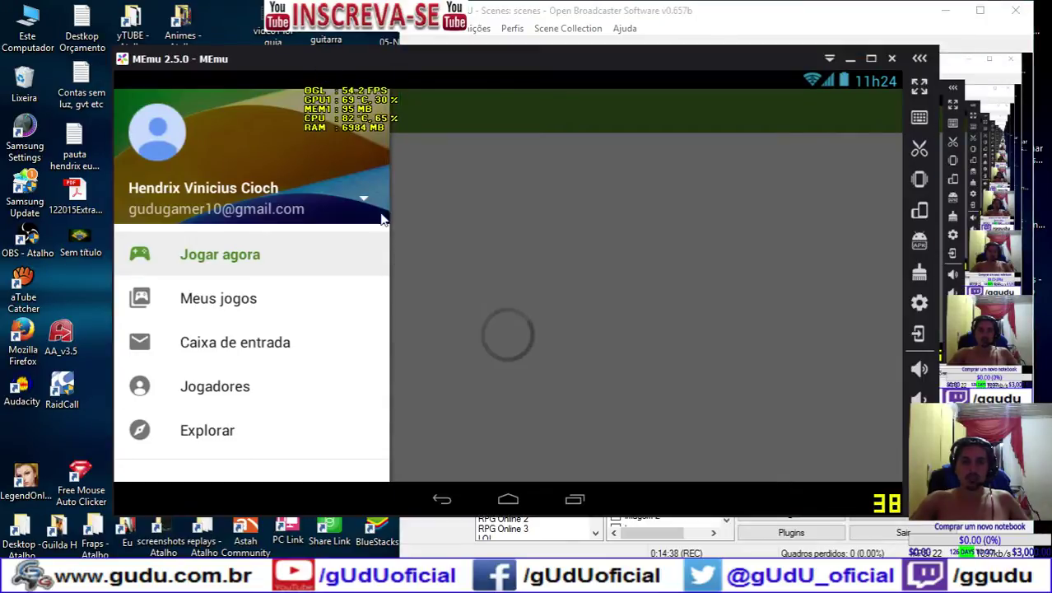
left_click(517, 247)
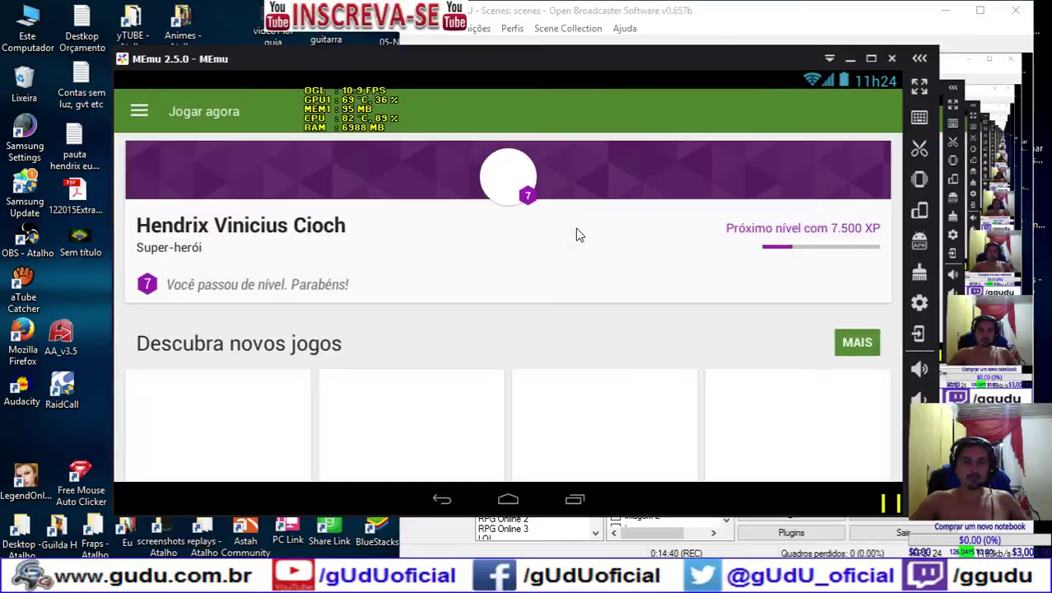
scroll(639, 250, "down", 1)
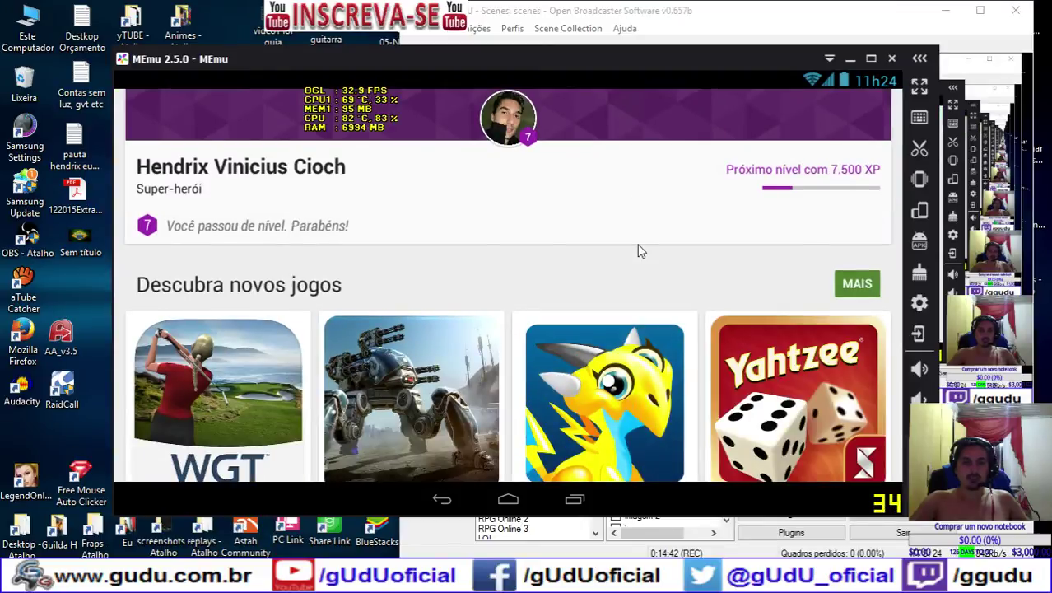
Open Clash of Clans from the Continuar jogando section and request its installation to reach its Play Store page
scroll(601, 237, "down", 10)
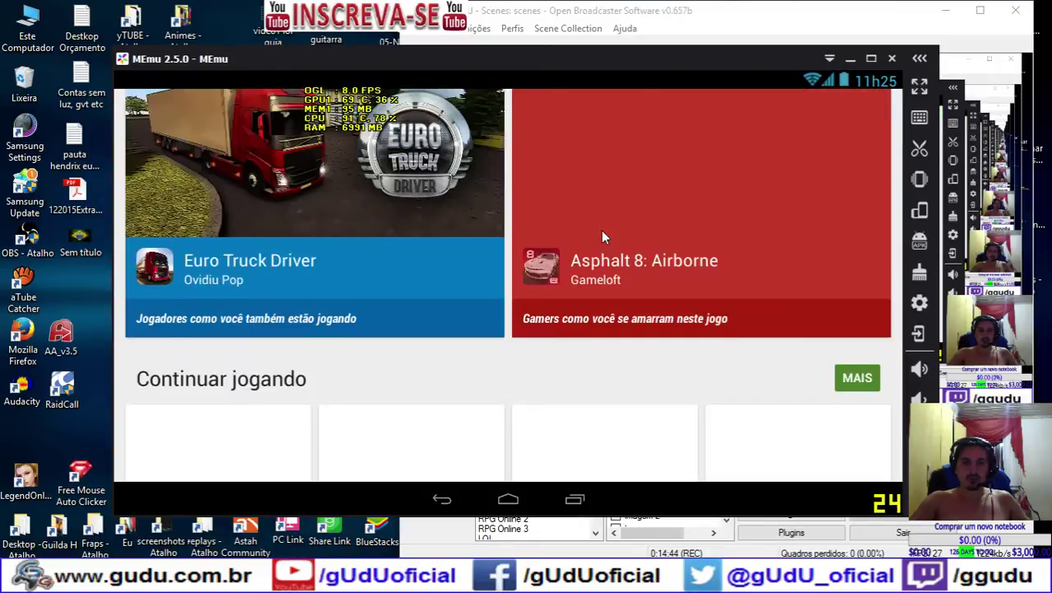
scroll(601, 237, "up", 1)
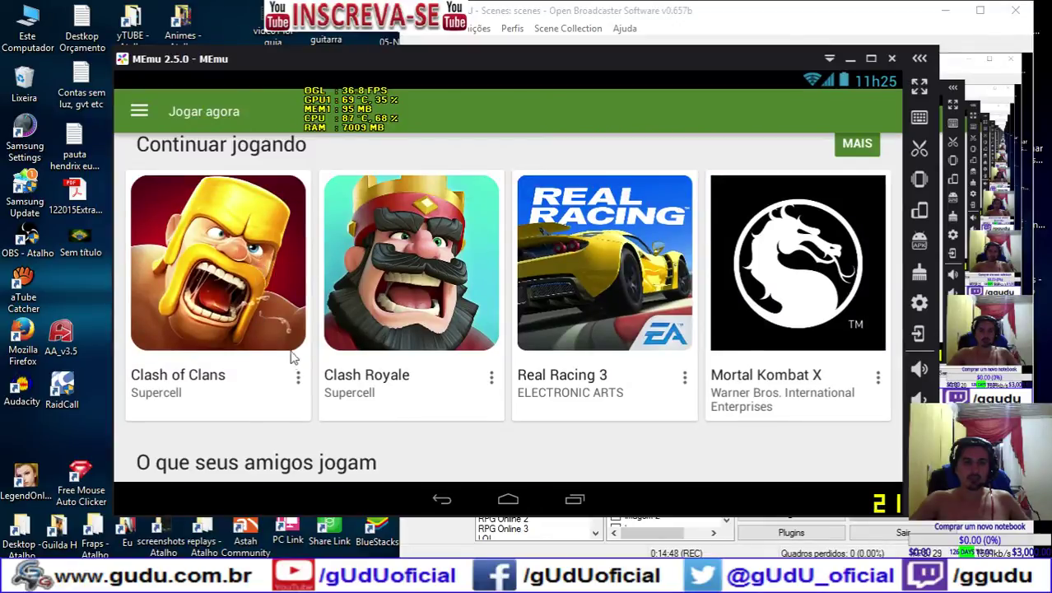
left_click(299, 380)
left_click(242, 282)
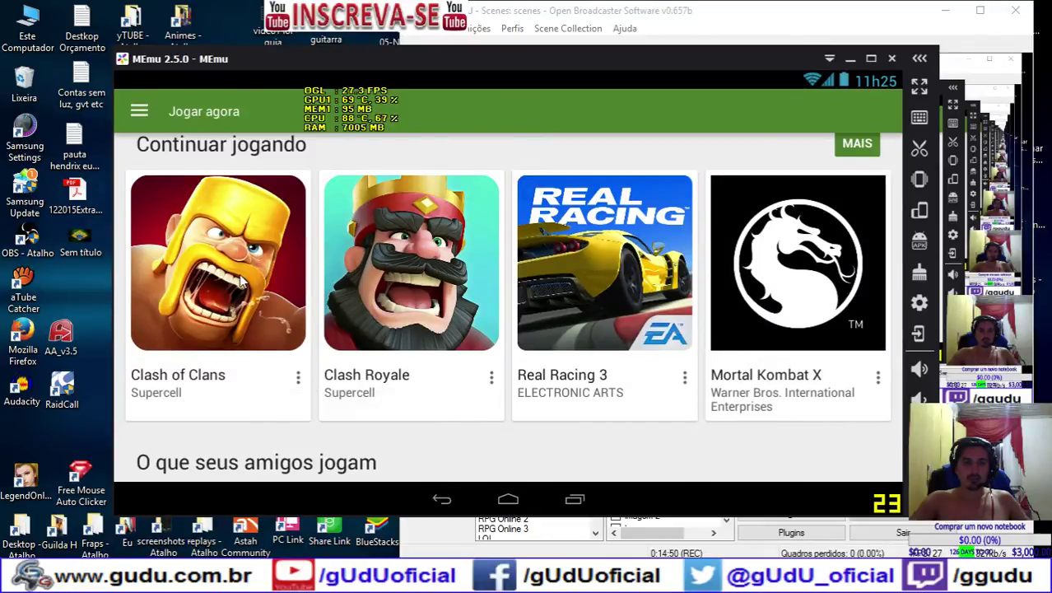
left_click(225, 252)
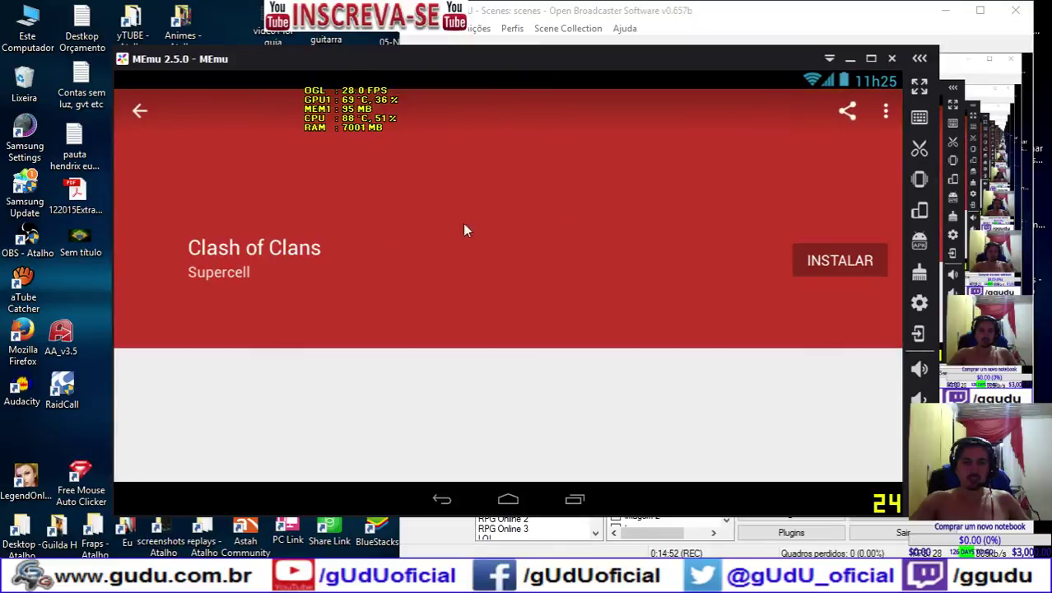
left_click(842, 261)
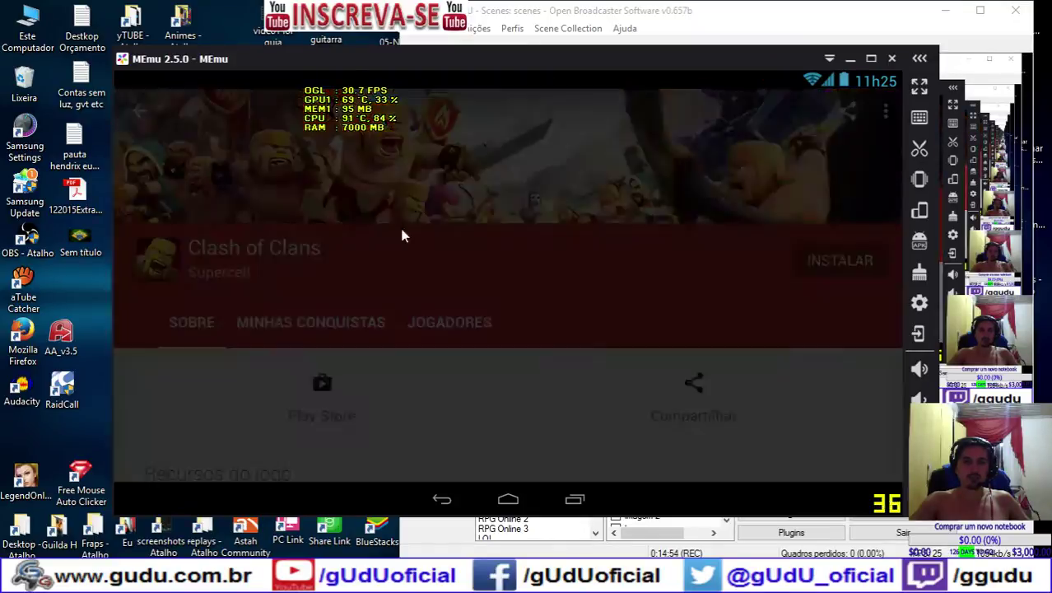
left_click(183, 115)
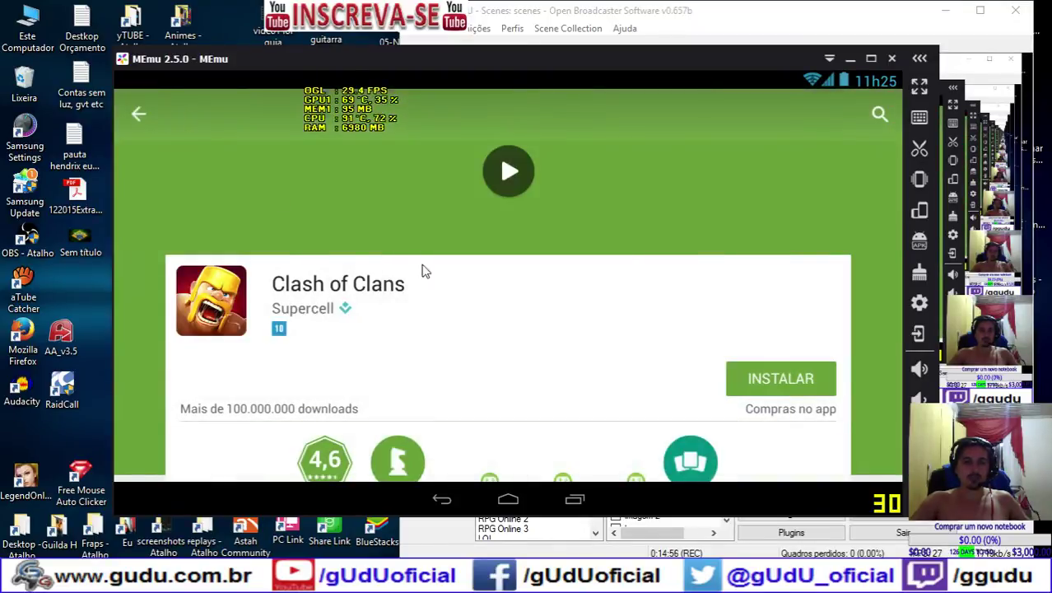
Try to install Clash of Clans from its Play Store page, accepting the requested permissions, and dismiss the dialog
left_click(788, 380)
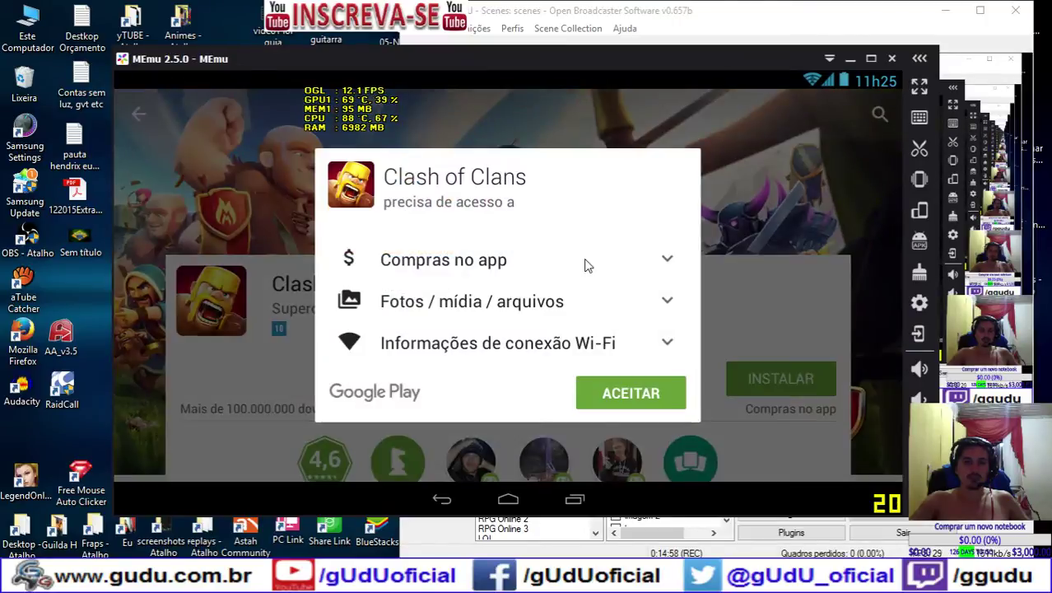
left_click(629, 393)
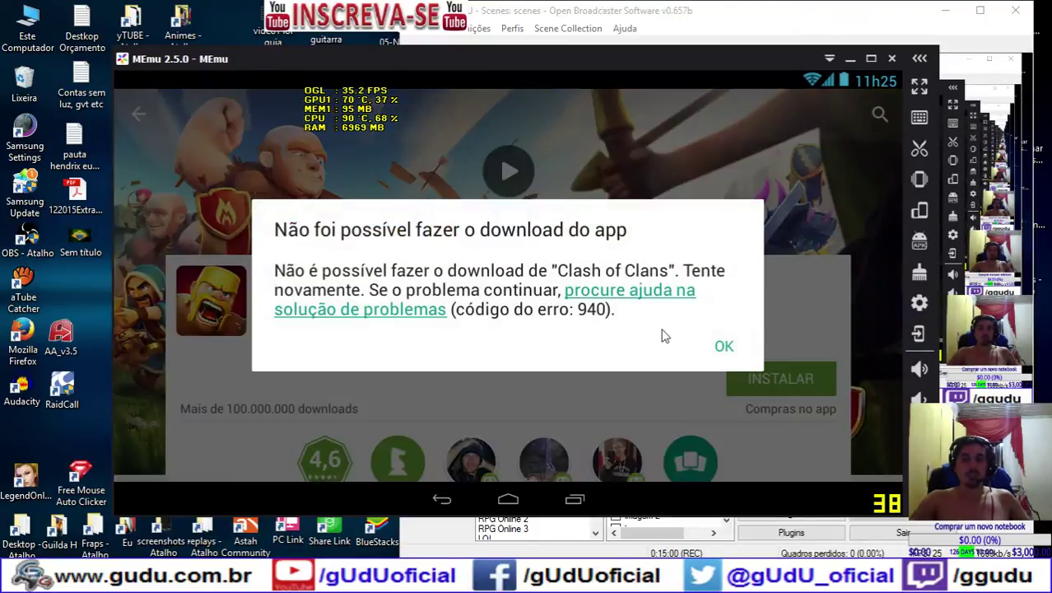
left_click(725, 345)
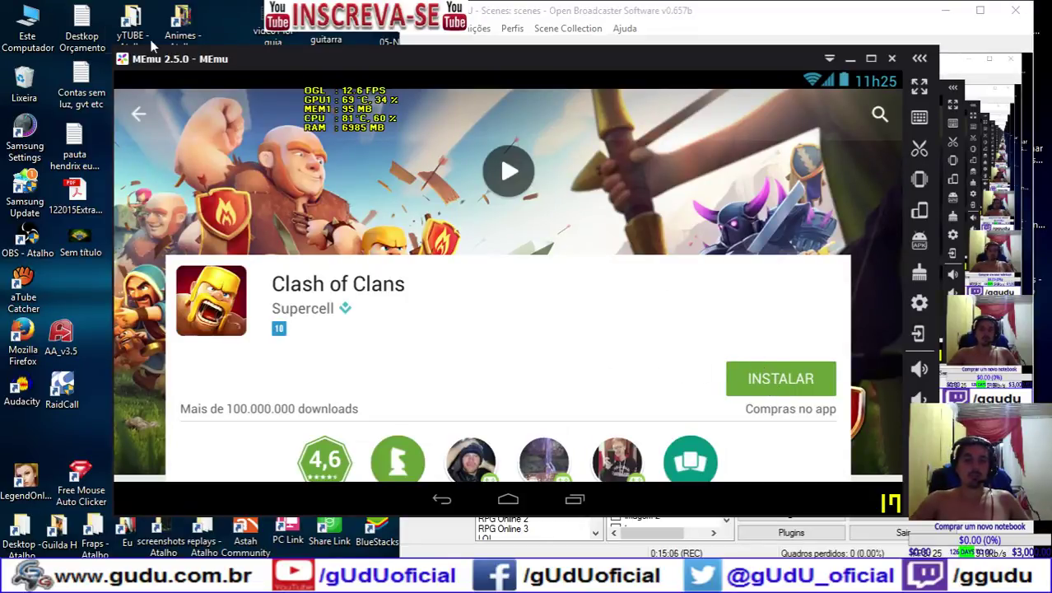
Enlarge and reposition the MEmu window on the desktop, retrying the Clash of Clans installation meanwhile
left_click_drag(114, 47, 8, 4)
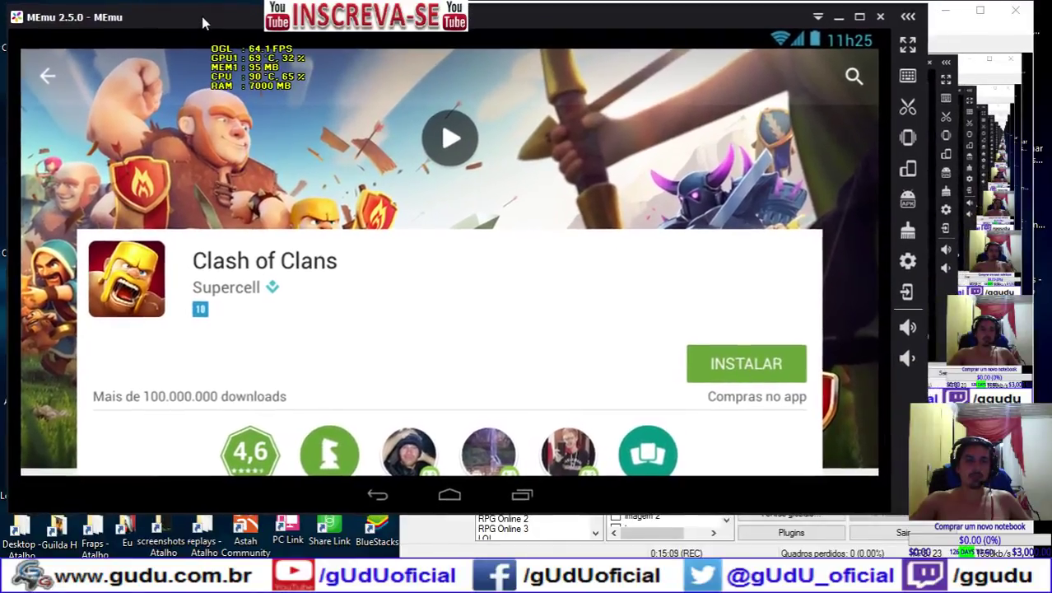
left_click_drag(202, 16, 196, 12)
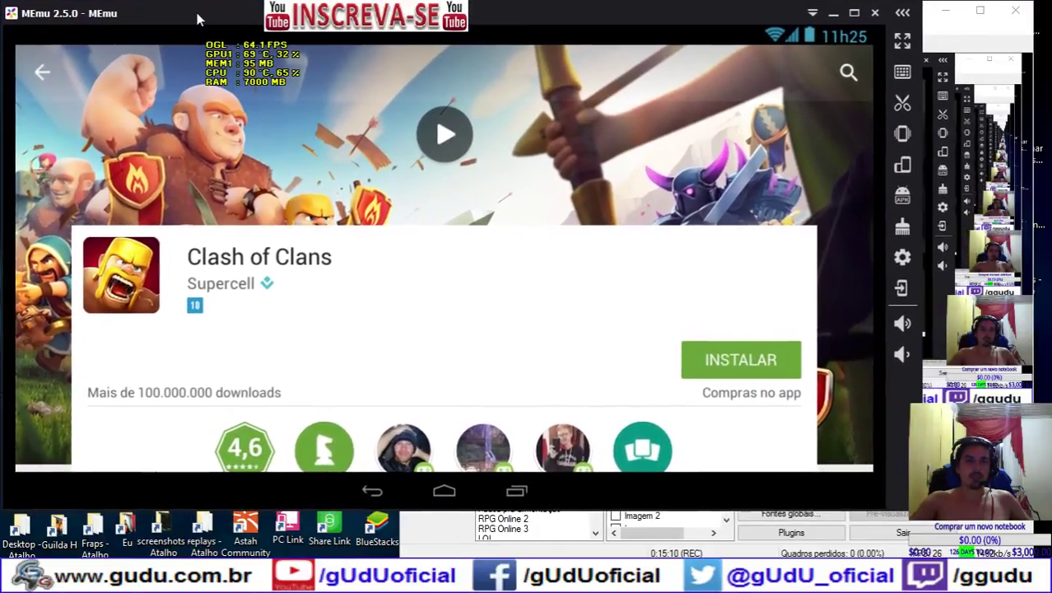
left_click(786, 368)
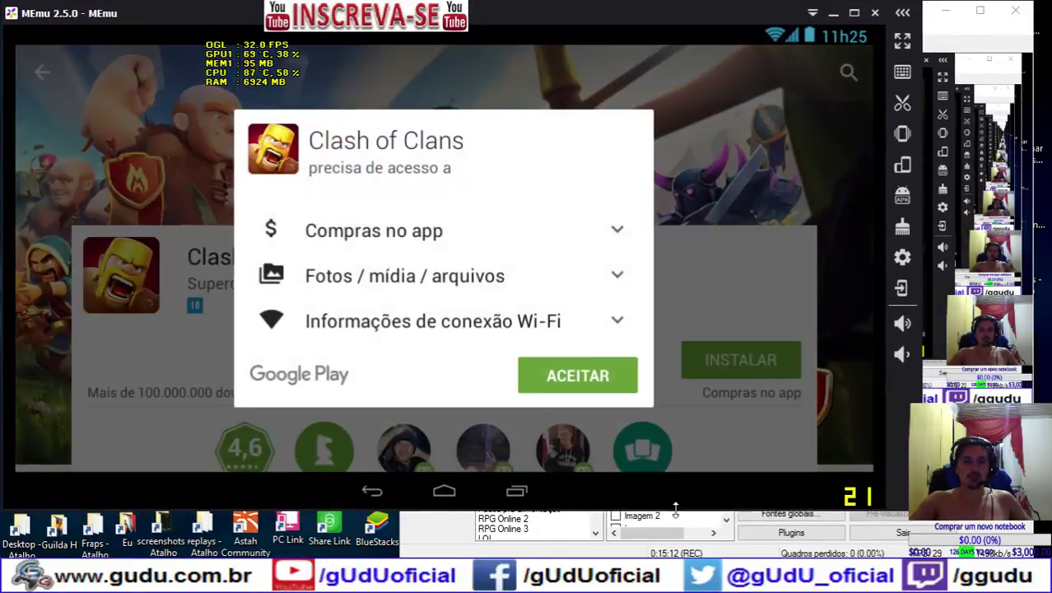
left_click(598, 382)
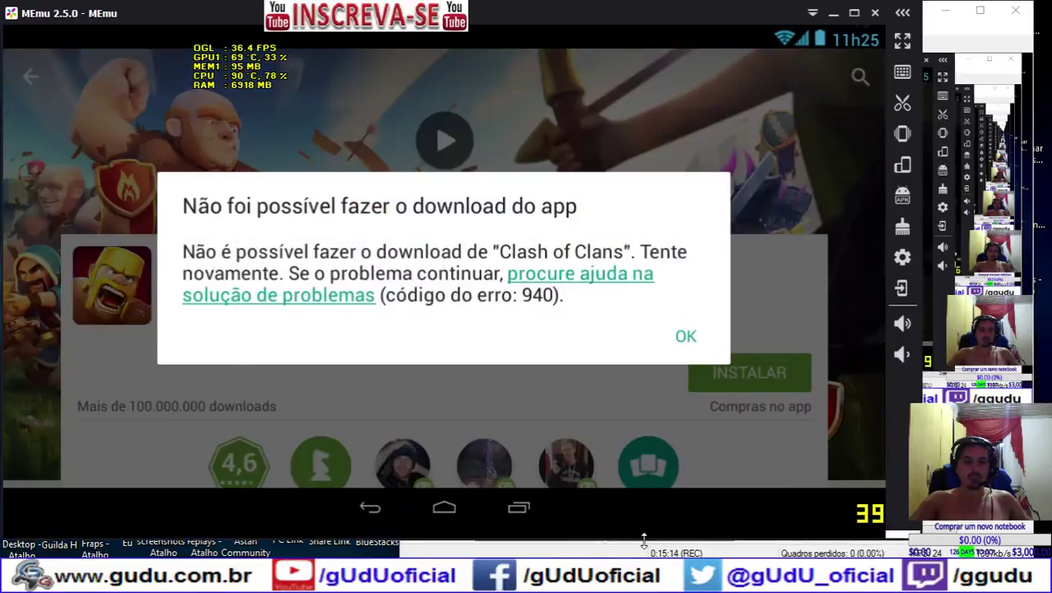
left_click_drag(644, 539, 639, 555)
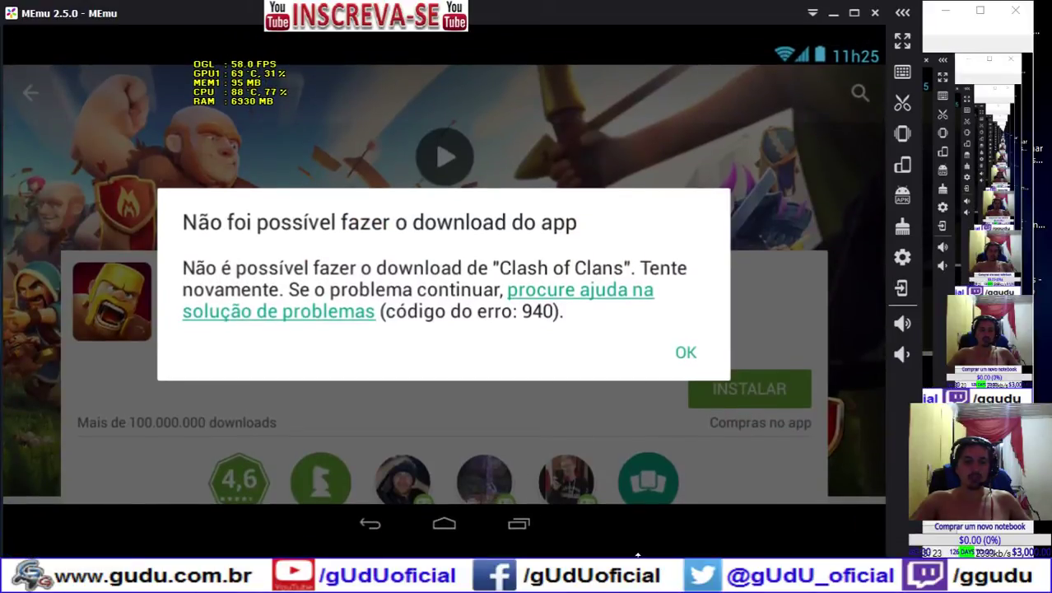
left_click(686, 354)
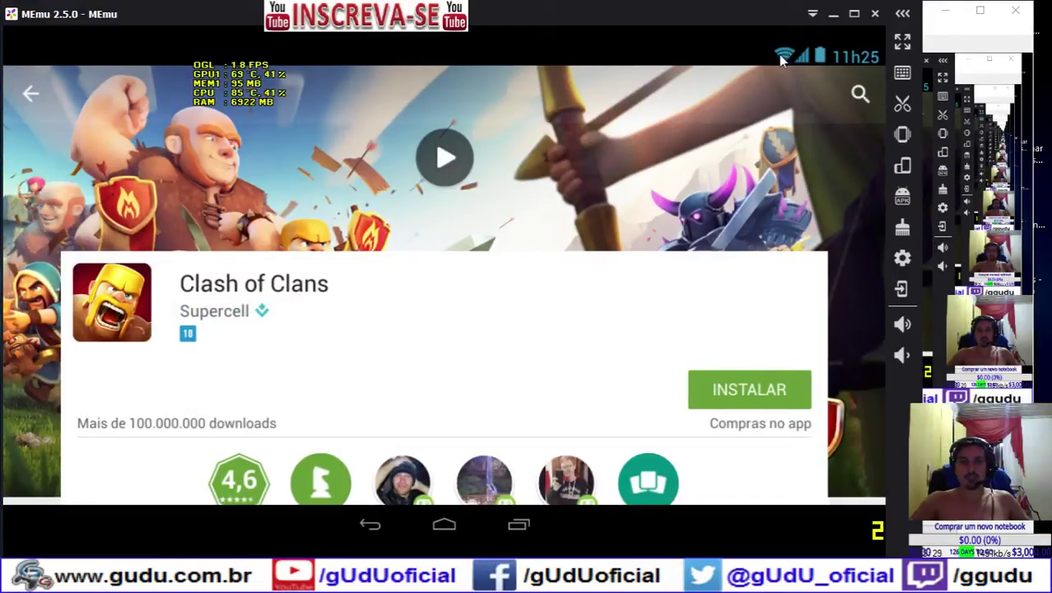
Try once more to install Clash of Clans with its permissions accepted, and close the dialog
left_click(750, 406)
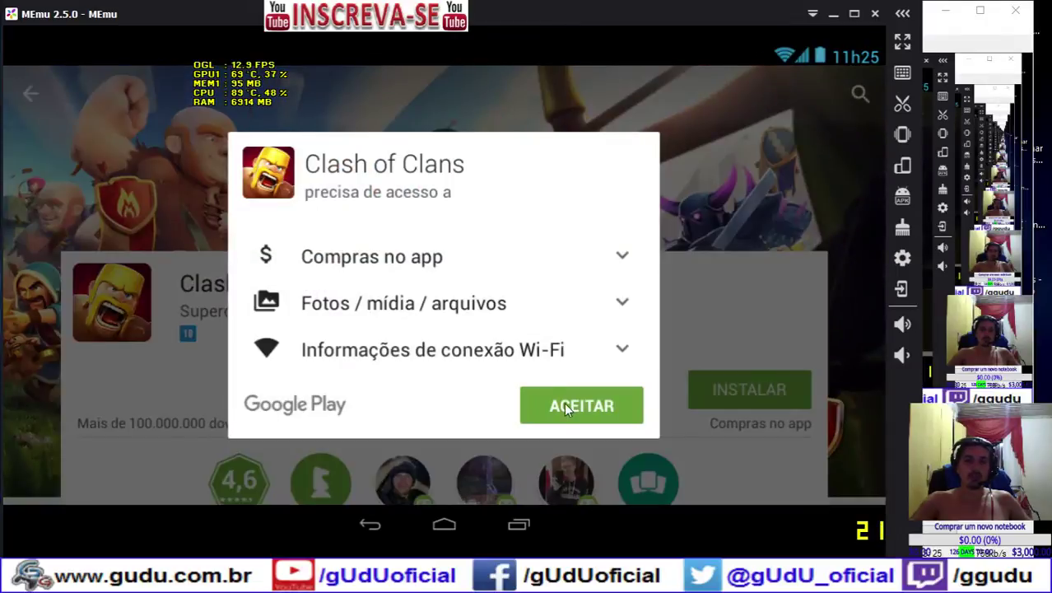
left_click(566, 406)
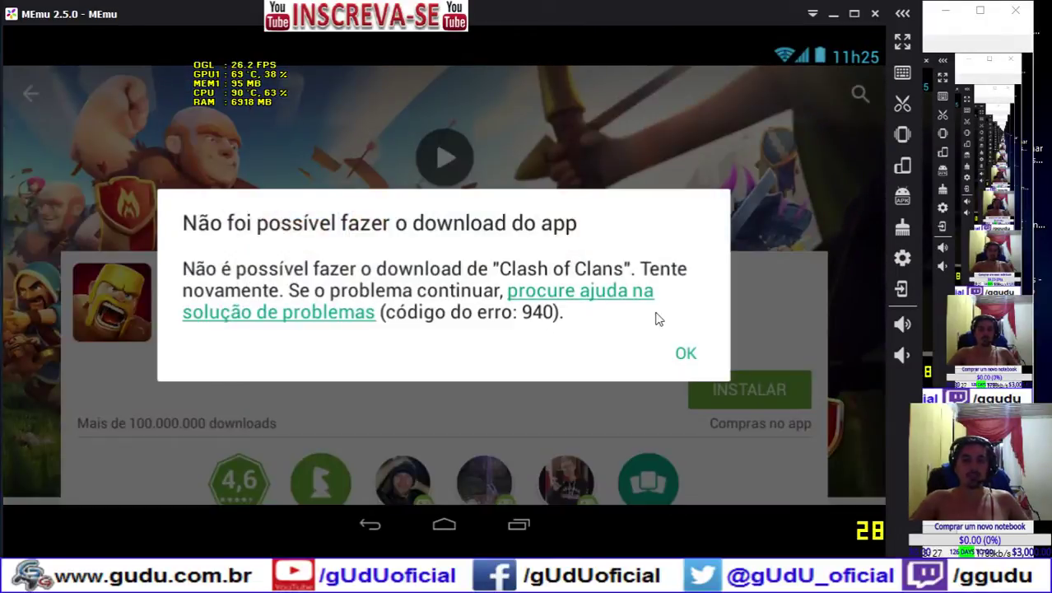
left_click(686, 352)
Return to the Play Store home page, browse the recommended apps, and show and dismiss the navigation menu
left_click(27, 94)
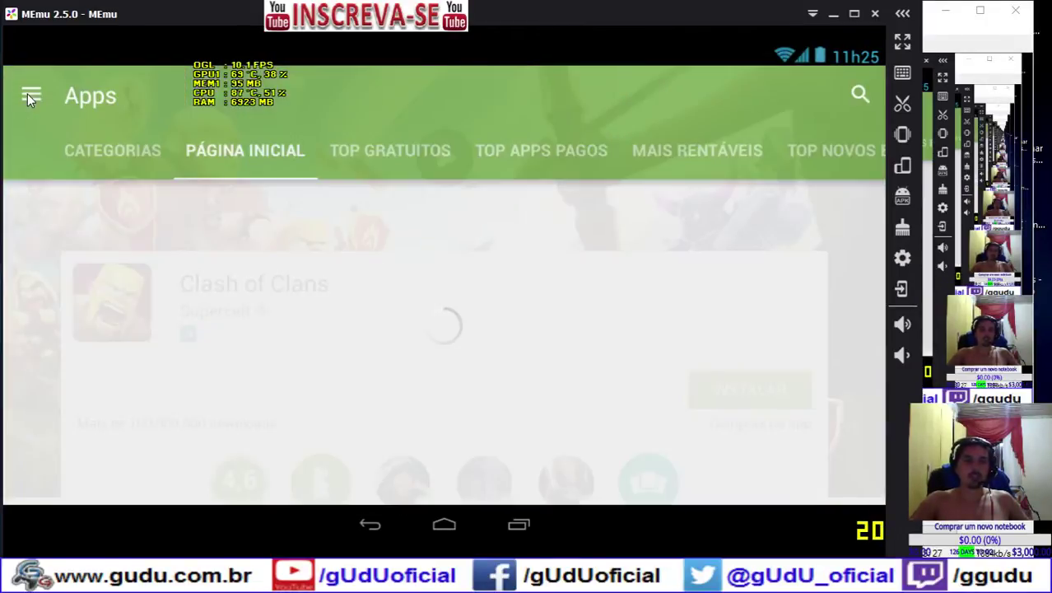
scroll(409, 394, "down", 5)
scroll(403, 376, "down", 5)
scroll(402, 375, "up", 5)
scroll(401, 372, "up", 2)
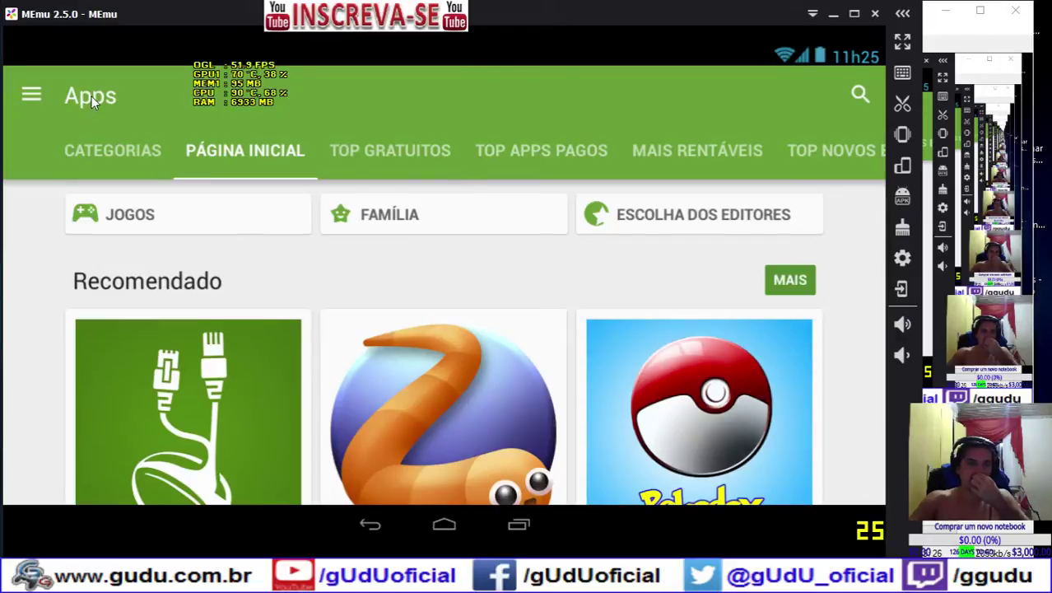
left_click(33, 96)
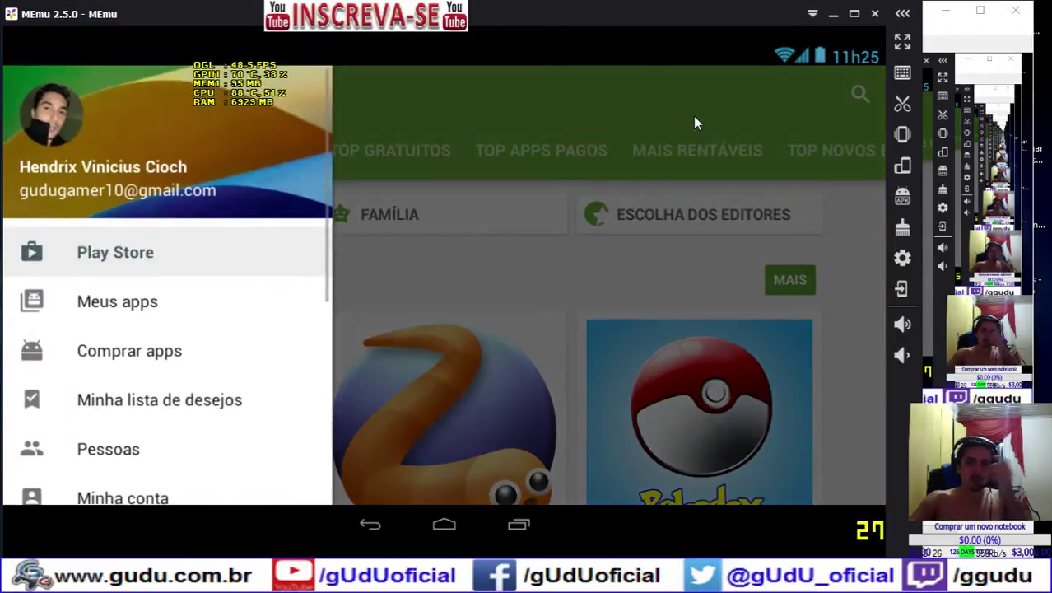
left_click(697, 125)
Search the Play Store for "clash royale" and open the Supercell game's page
left_click(858, 95)
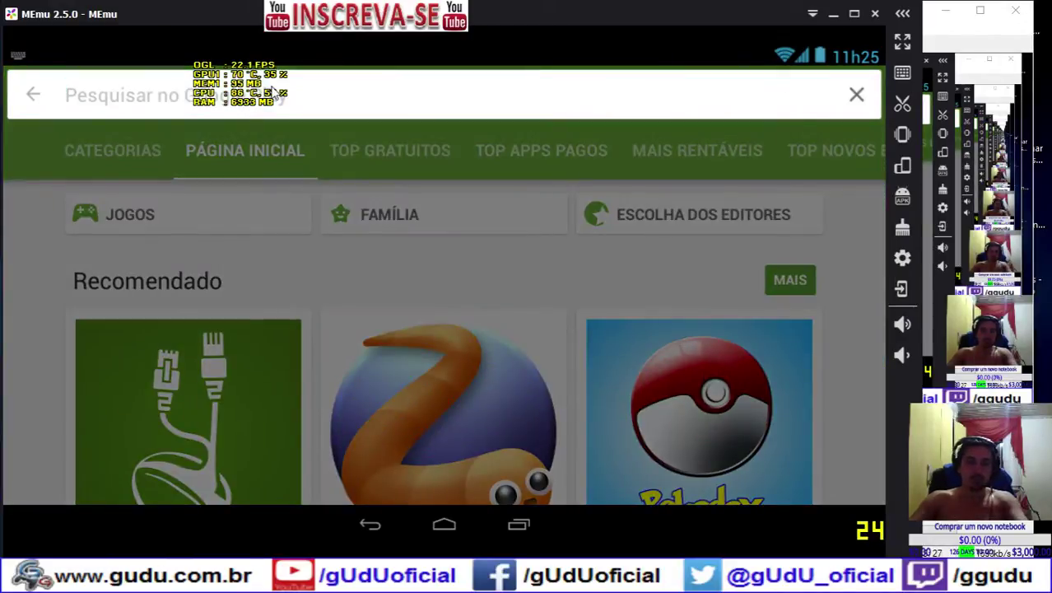
type("cla")
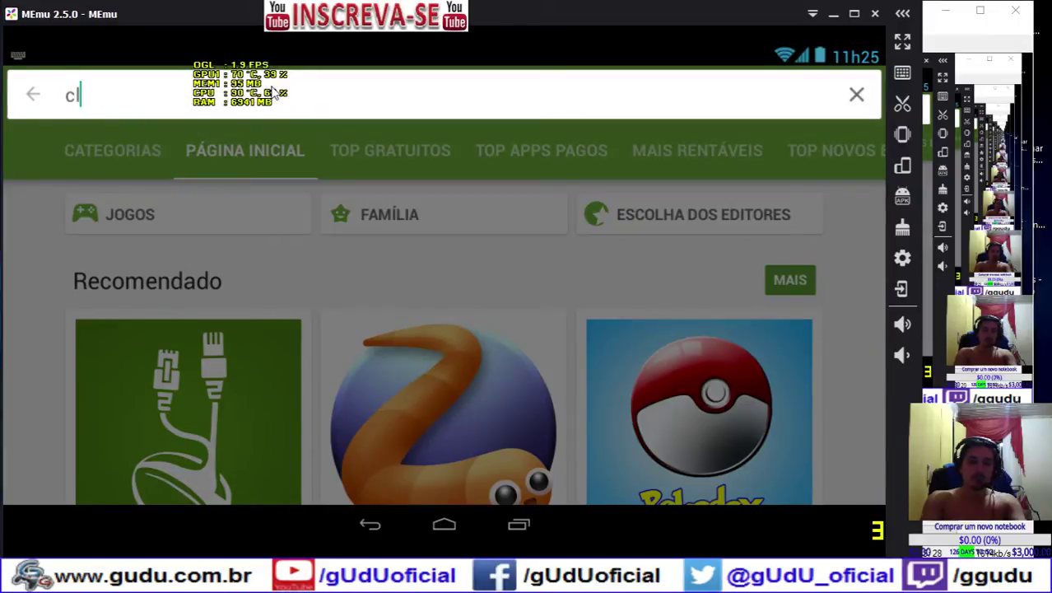
left_click(368, 209)
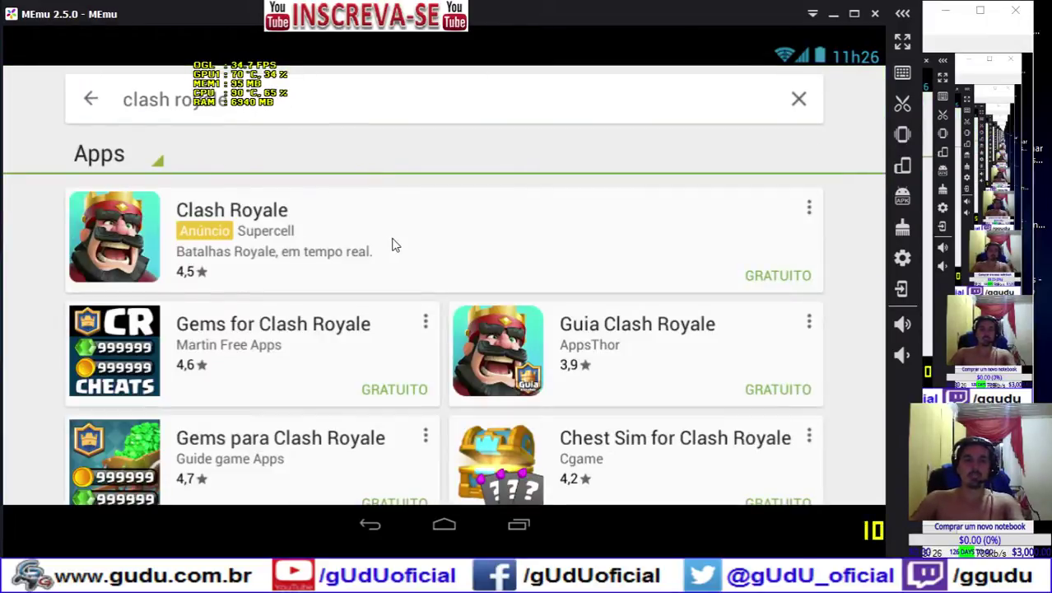
left_click(393, 243)
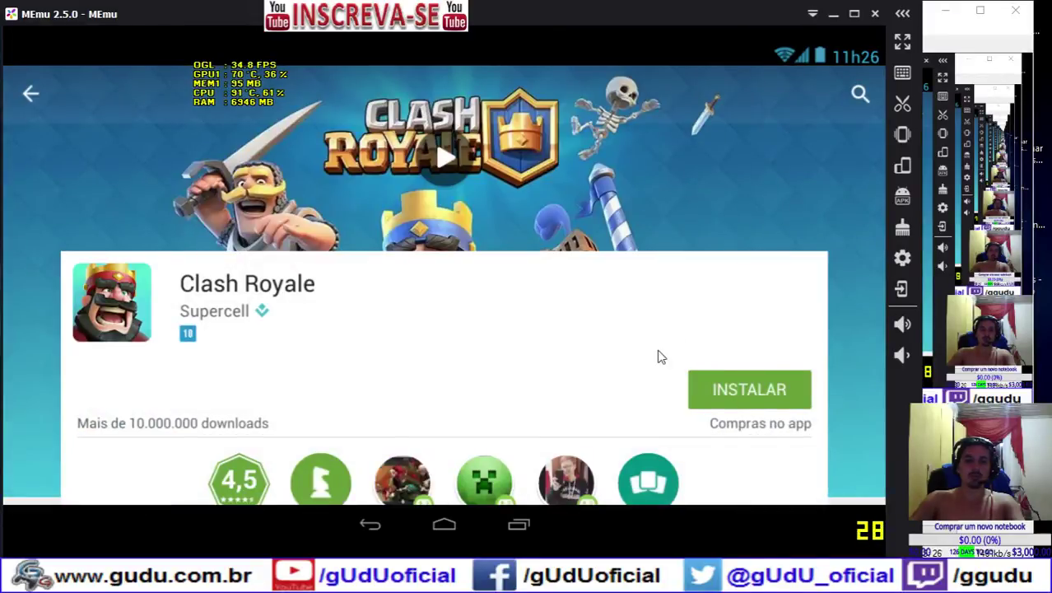
Try twice to install Clash Royale, accepting its permissions and dismissing the dialog each time
left_click(711, 375)
left_click(563, 401)
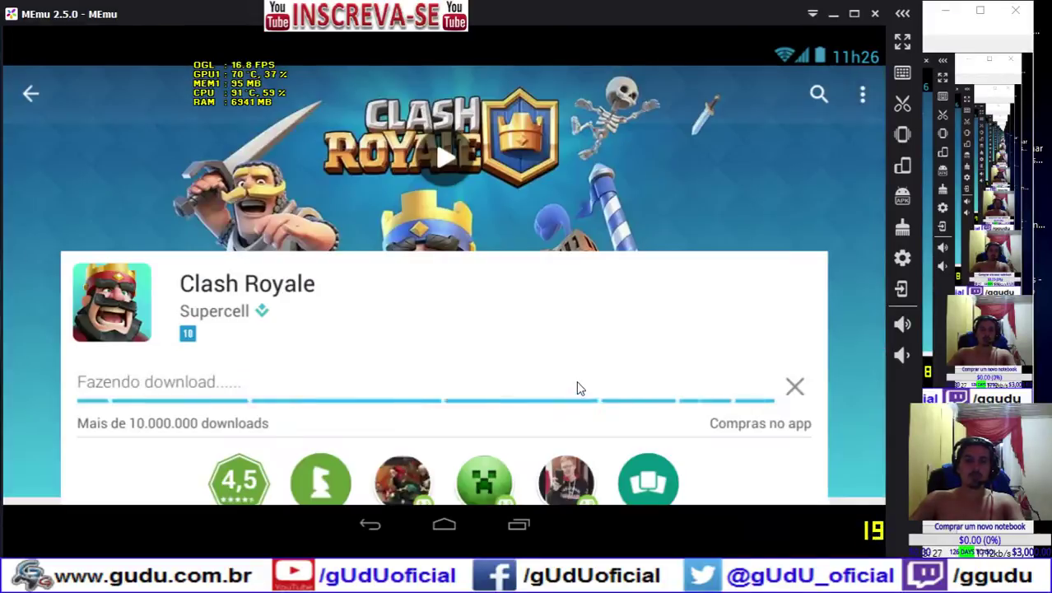
left_click(686, 354)
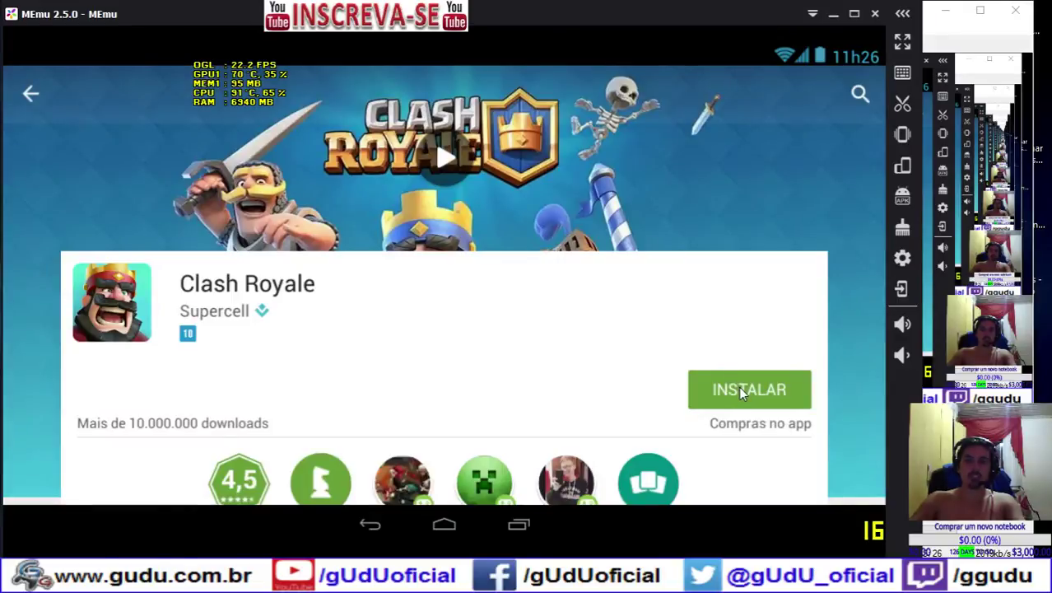
left_click(740, 384)
left_click(590, 402)
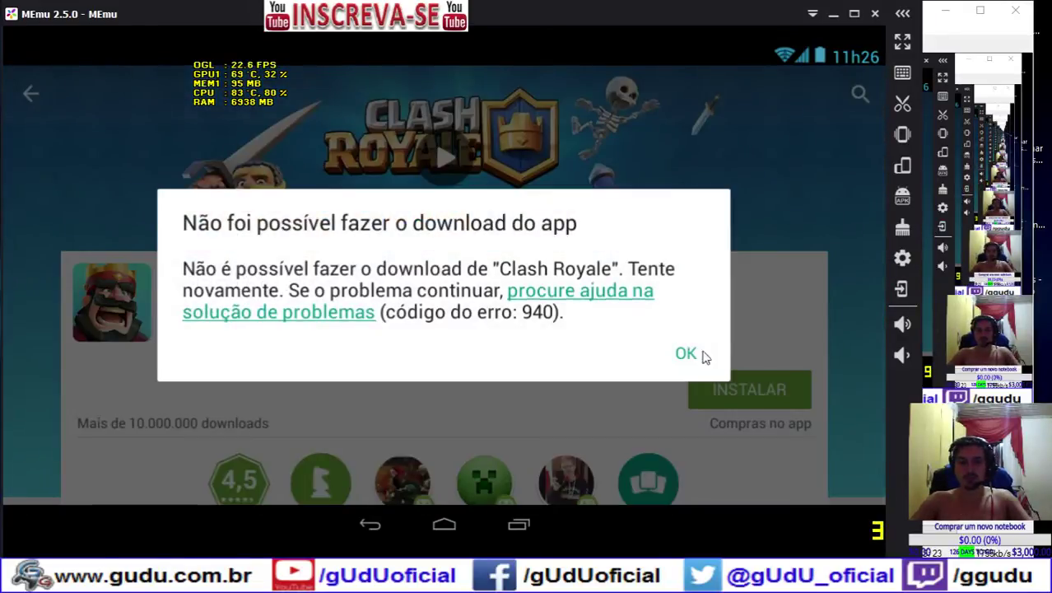
left_click(686, 354)
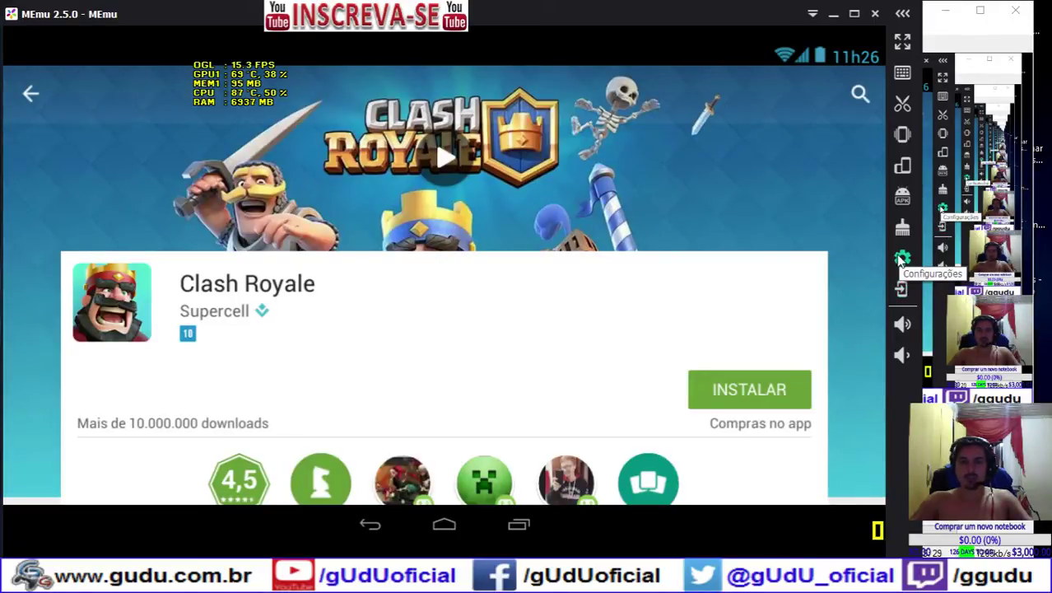
Retry the Clash Royale installation and open the troubleshooting help link from the download error dialog
left_click(740, 396)
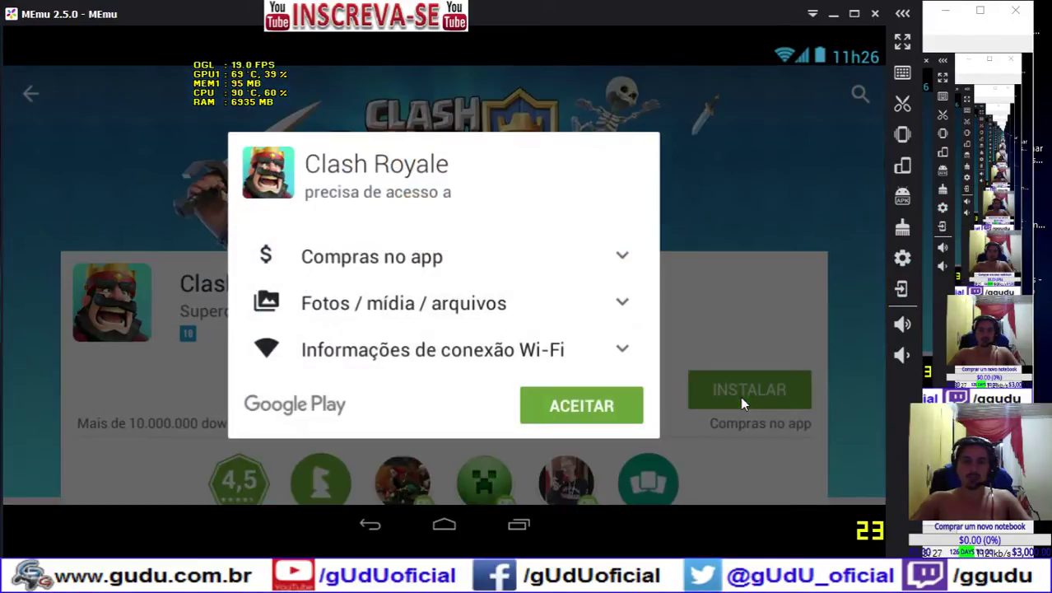
left_click(583, 414)
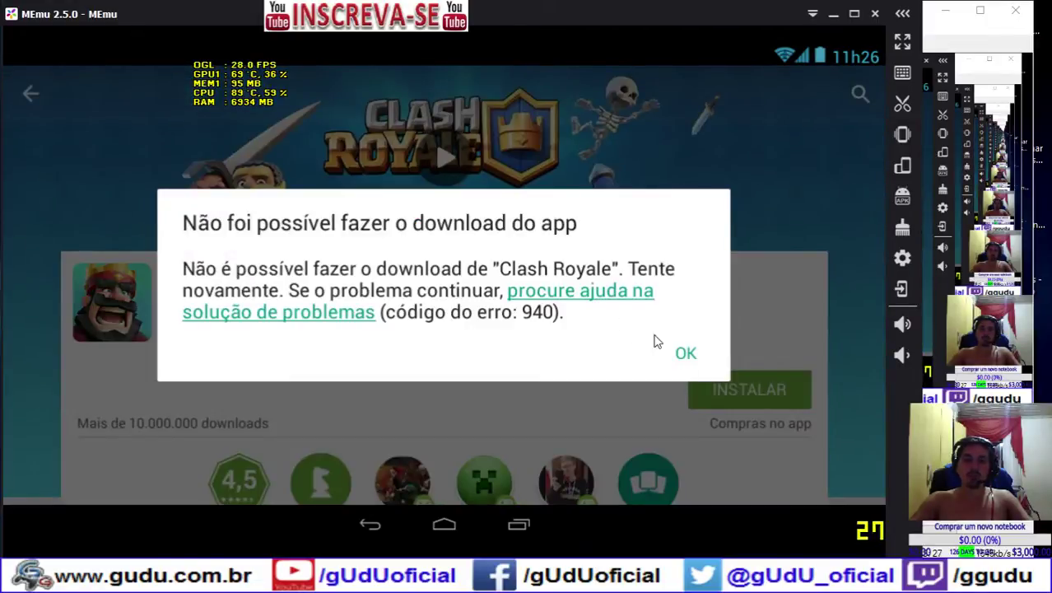
left_click(582, 298)
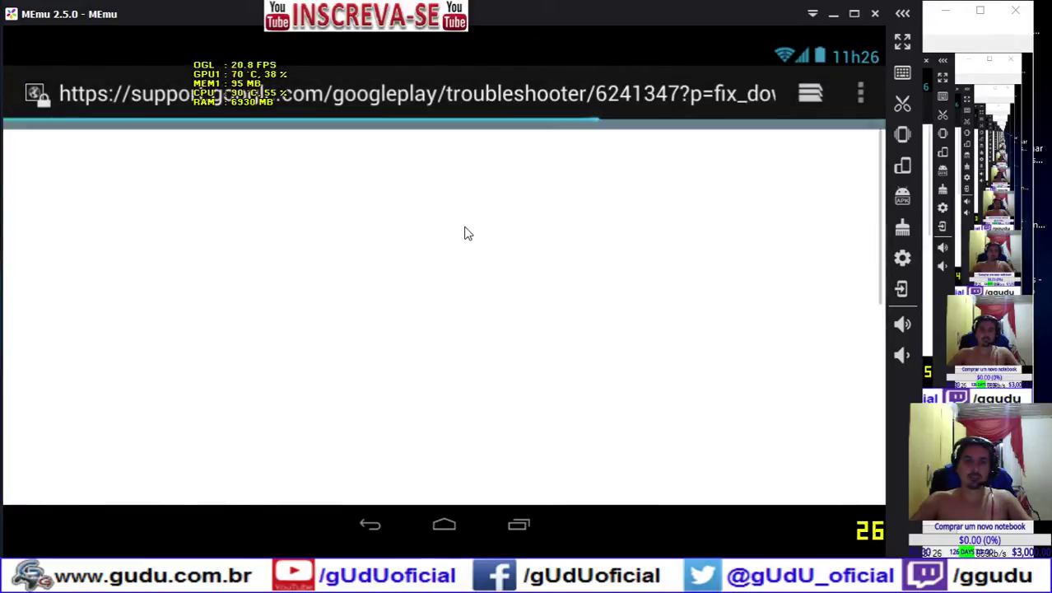
Examine the Google Play Ajuda page for the listed download errors and the device restart instructions
scroll(272, 257, "down", 3)
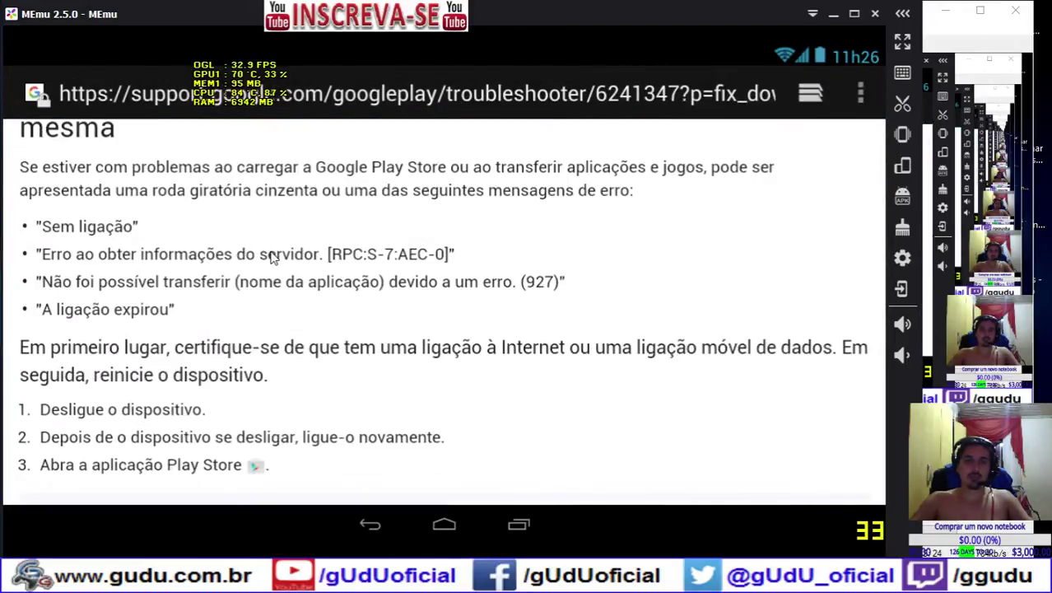
scroll(271, 258, "up", 3)
scroll(271, 258, "down", 2)
scroll(272, 258, "down", 1)
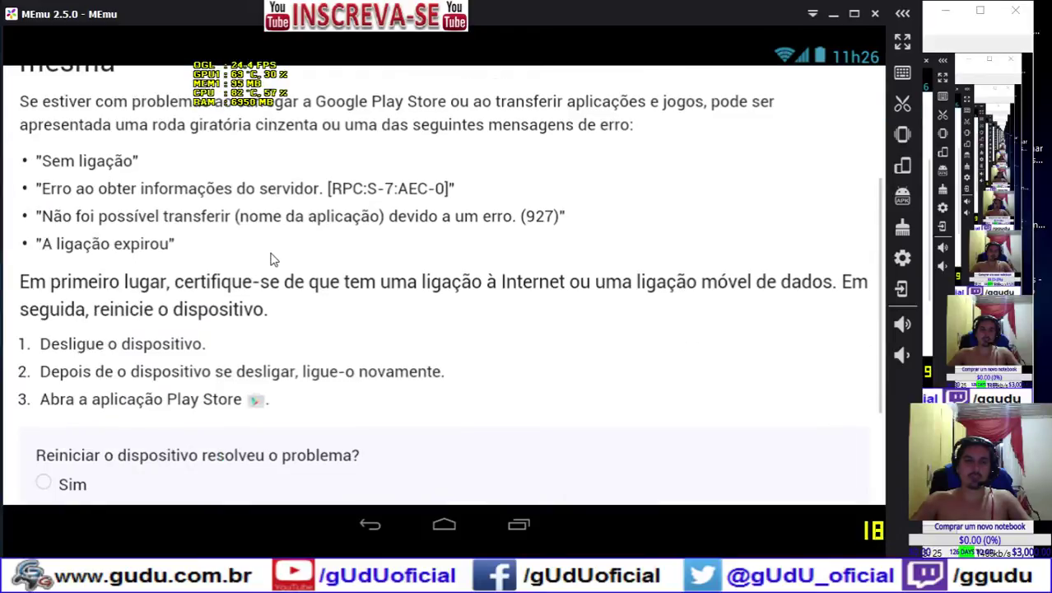
scroll(228, 365, "down", 2)
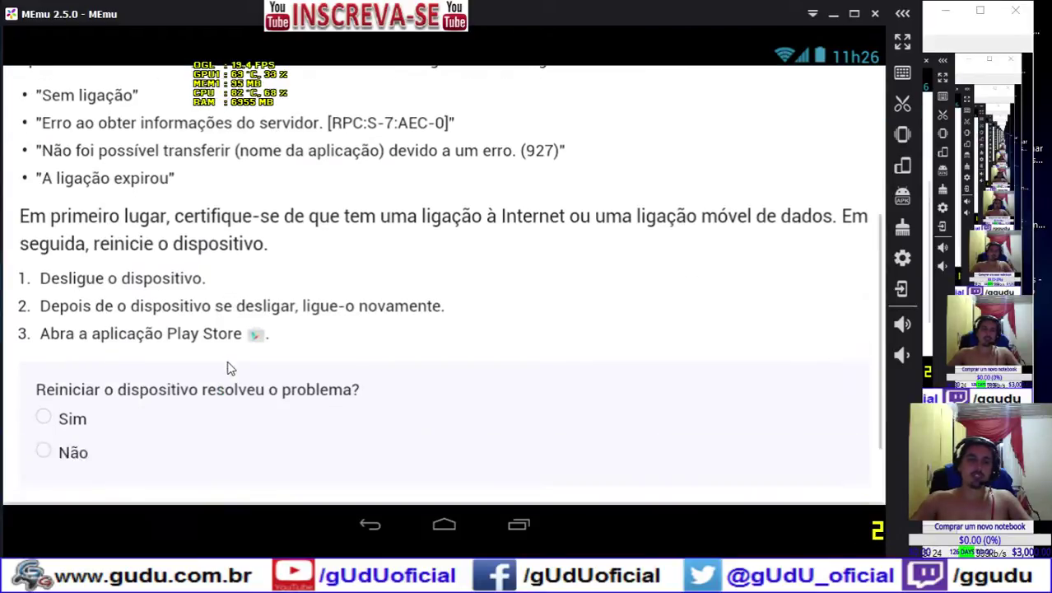
scroll(231, 363, "up", 2)
scroll(235, 360, "up", 4)
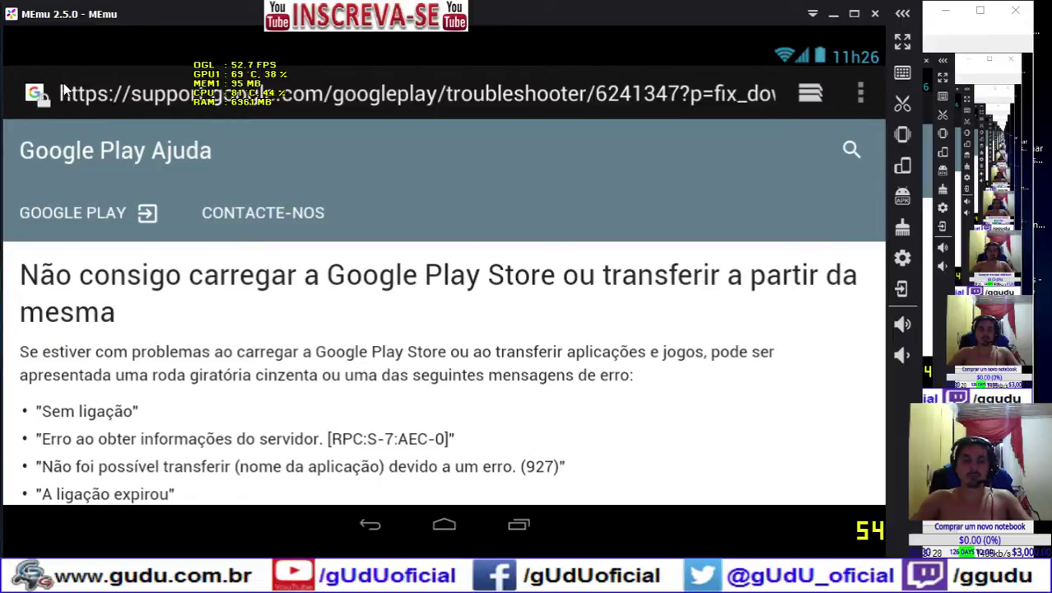
Open the browser's settings, check the bandwidth management options, and return to the Google Play Ajuda page
left_click(864, 93)
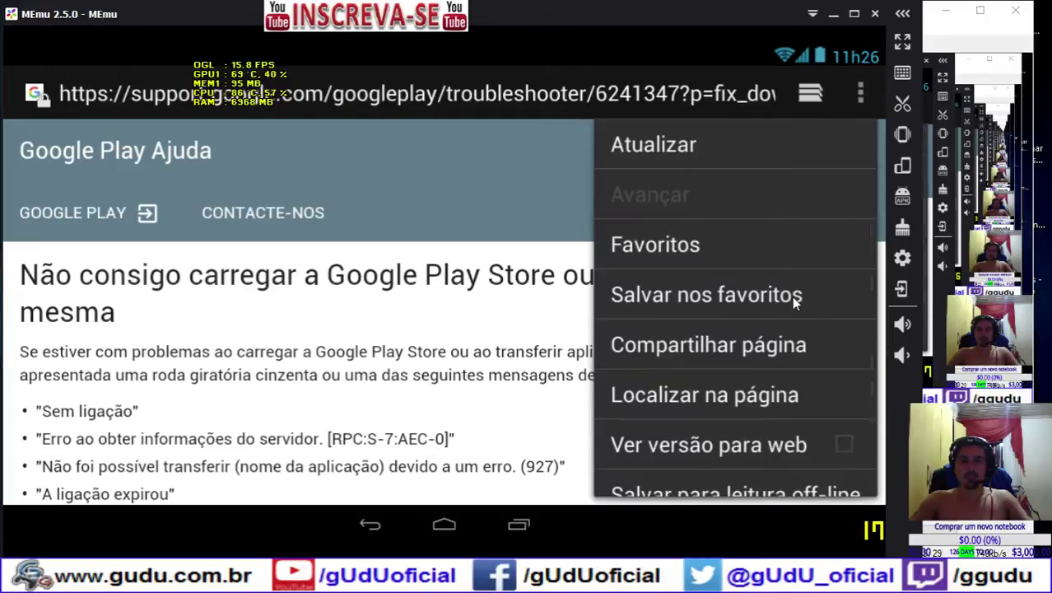
scroll(791, 298, "down", 2)
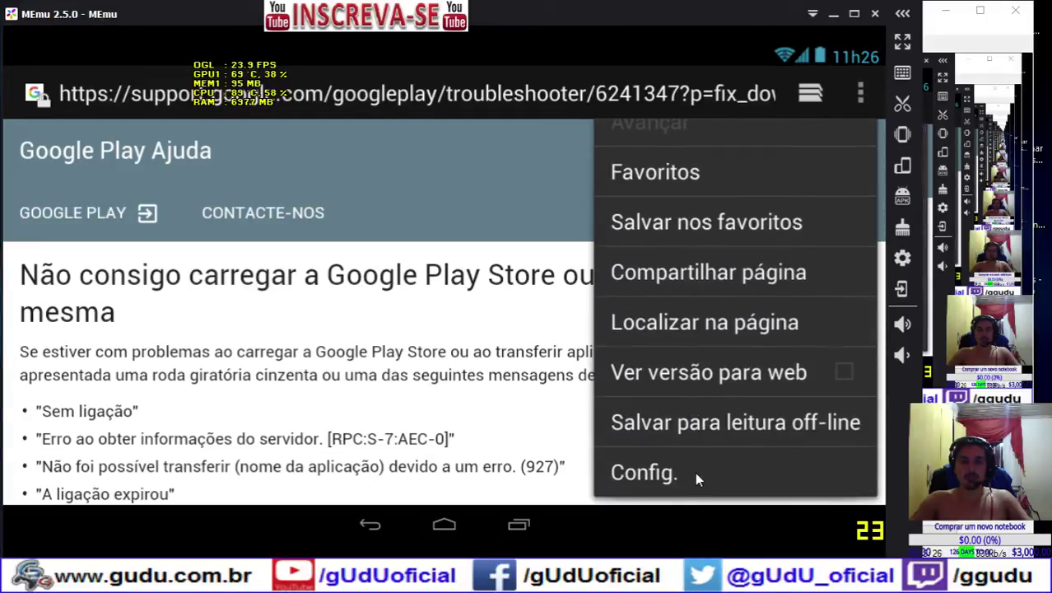
left_click(659, 473)
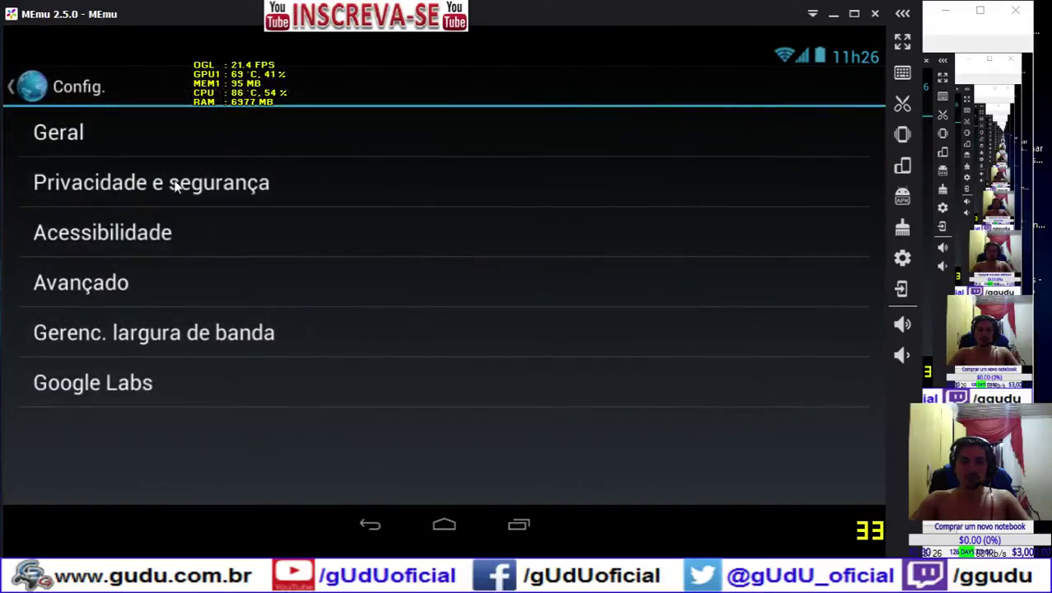
left_click(186, 332)
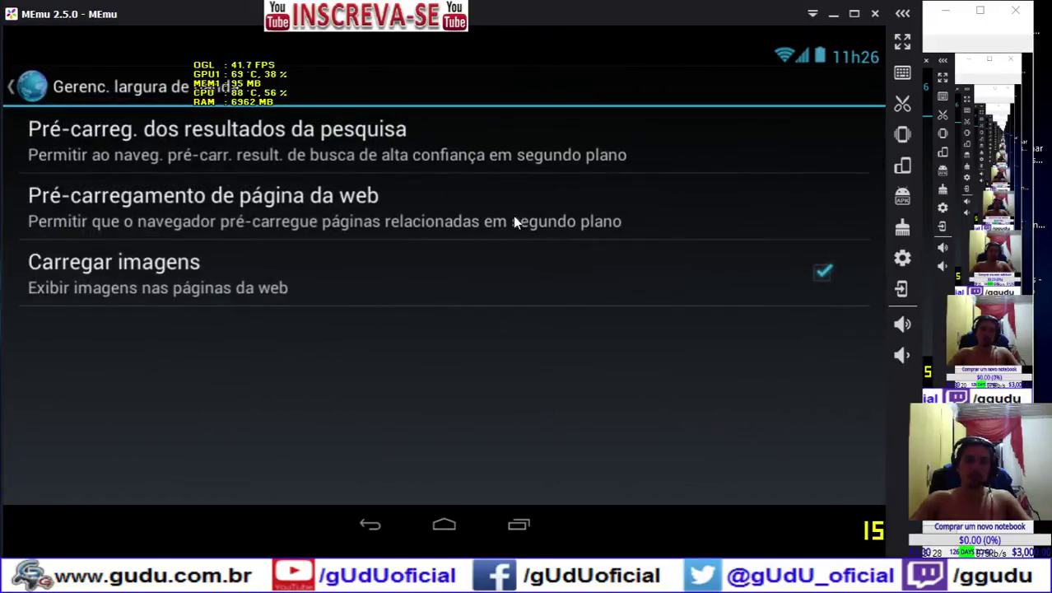
left_click(13, 93)
left_click(52, 139)
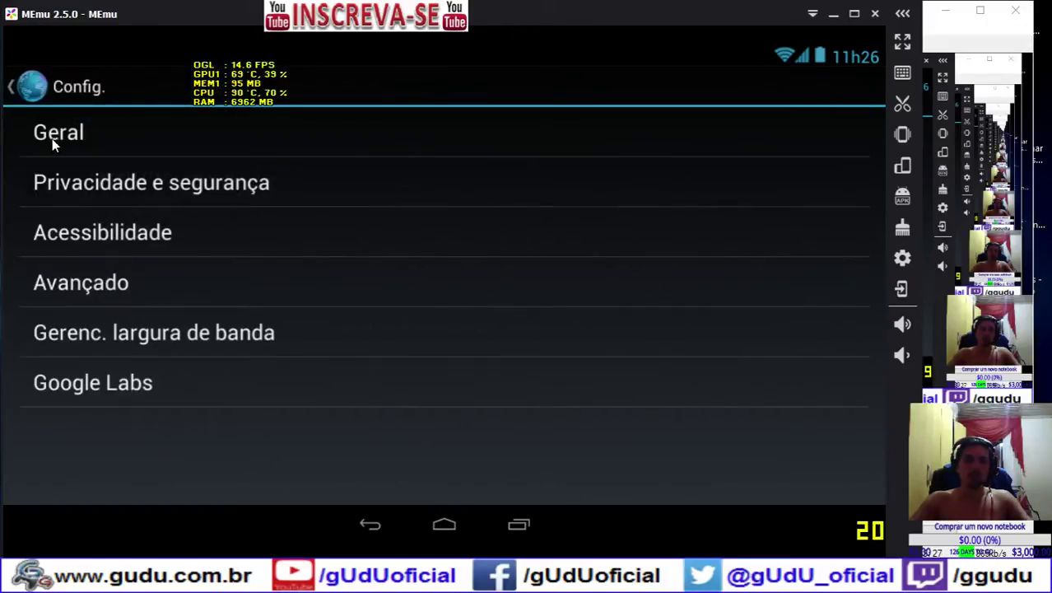
left_click(12, 88)
left_click(13, 88)
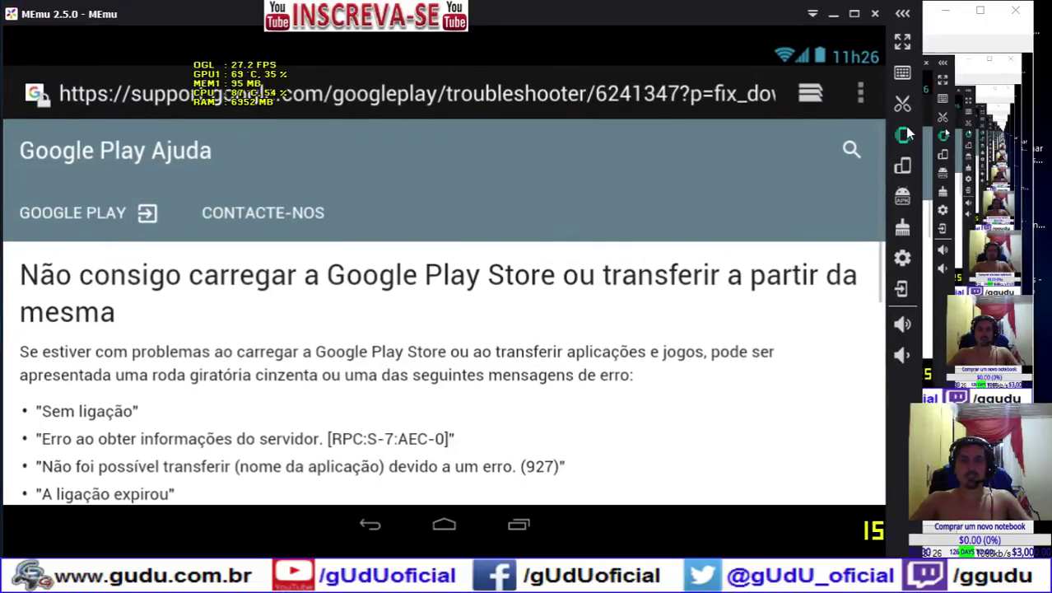
Rotate the emulator to portrait and back to landscape, enlarging its window and clearing the recording program's window from the desktop
left_click(904, 168)
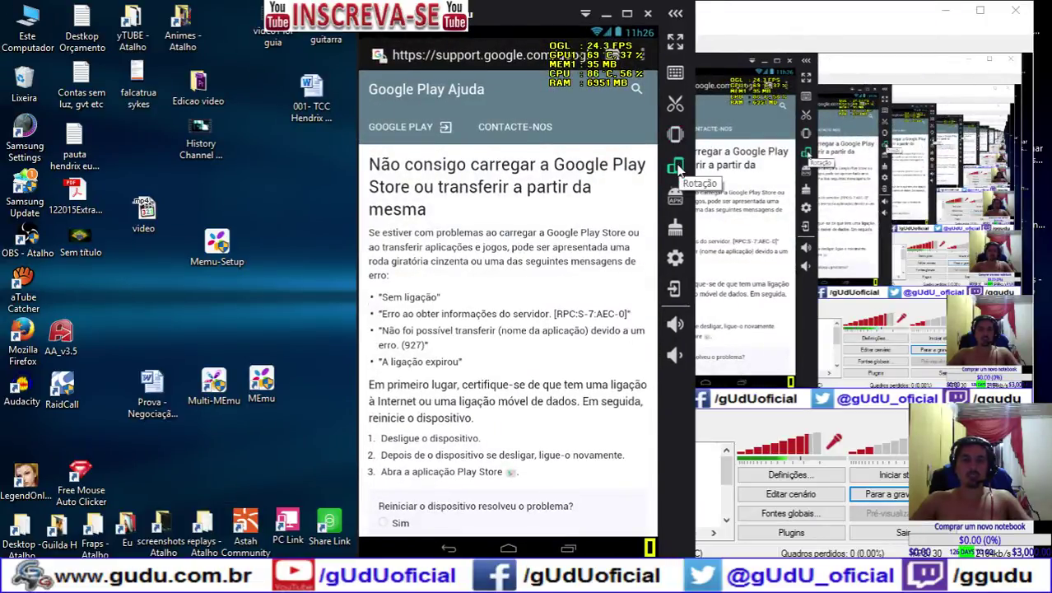
left_click(675, 167)
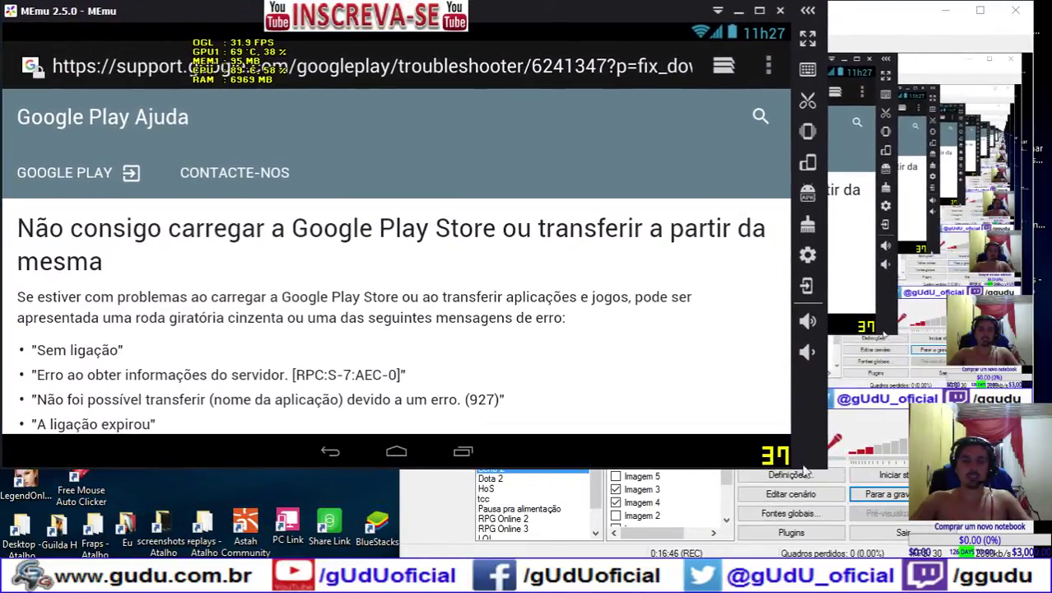
left_click_drag(804, 466, 889, 500)
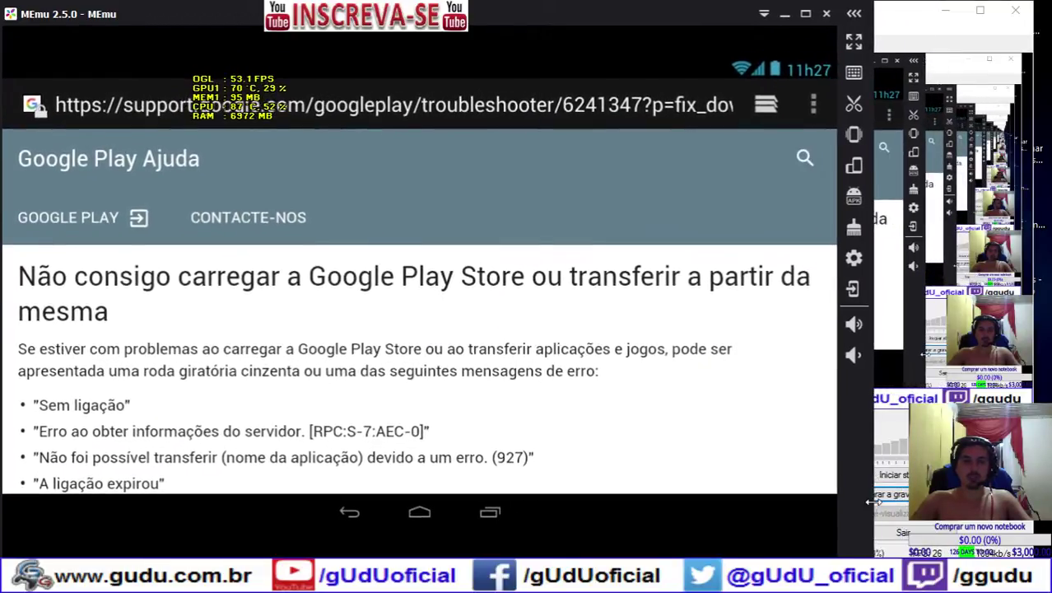
left_click(944, 10)
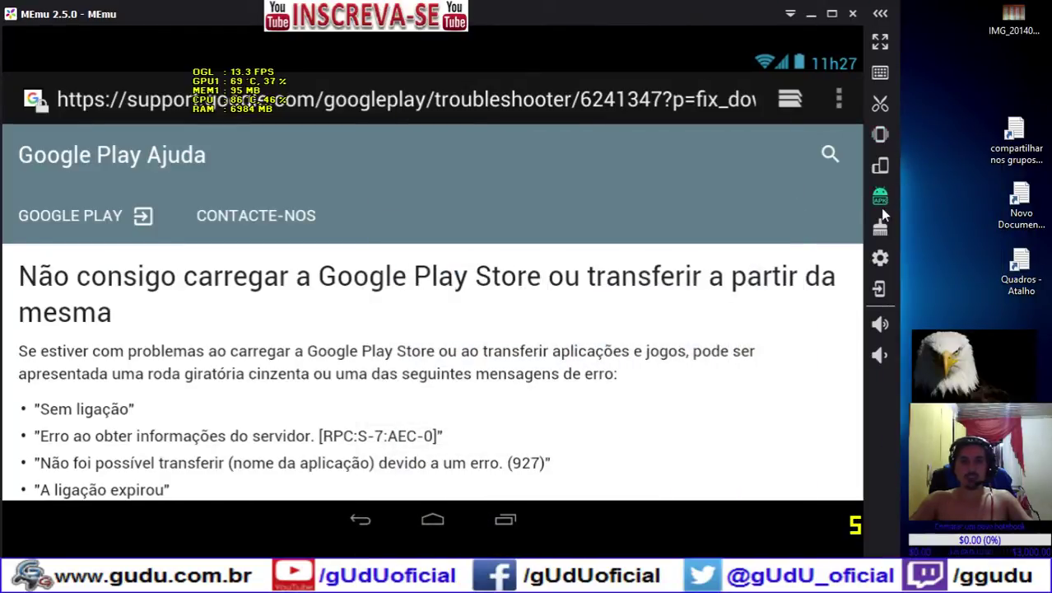
Show and close the emulator's key mapping overlay, and run the memory cleanup
left_click(880, 74)
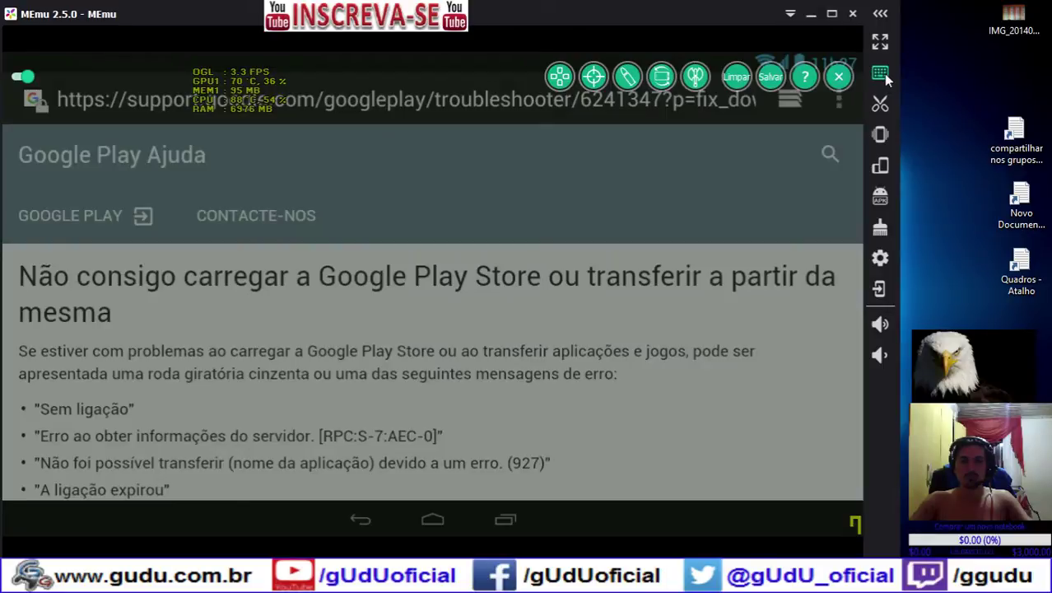
left_click(880, 74)
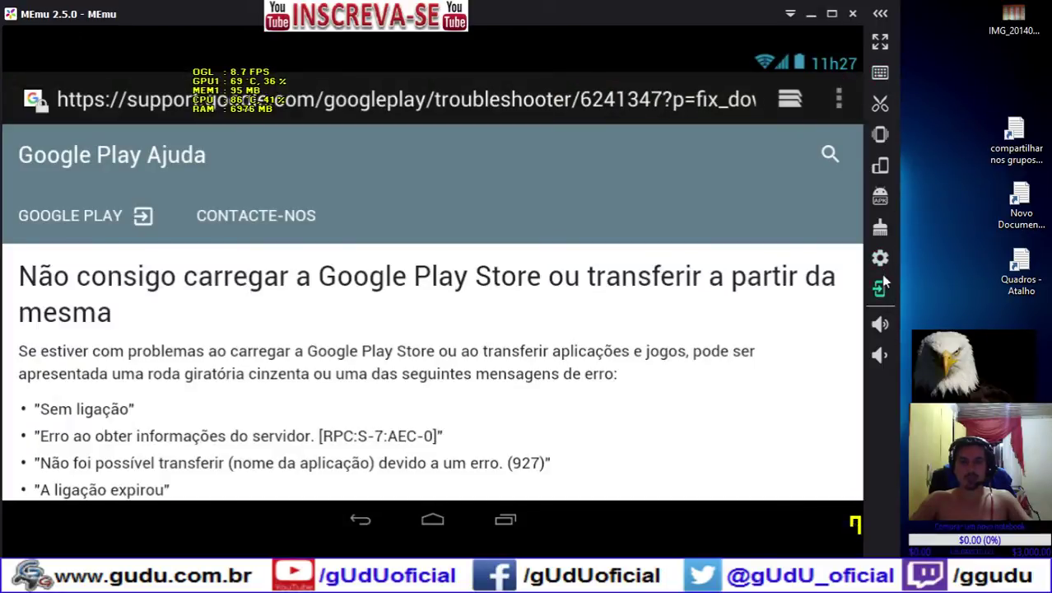
left_click(883, 232)
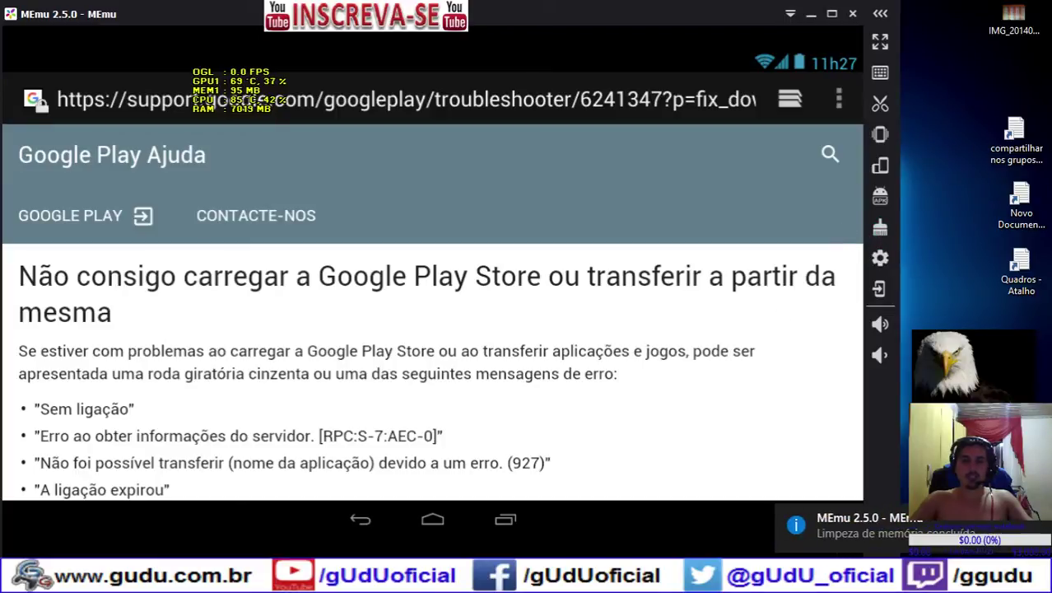
Search the Google Play Ajuda site for "clash of clan"
left_click(821, 148)
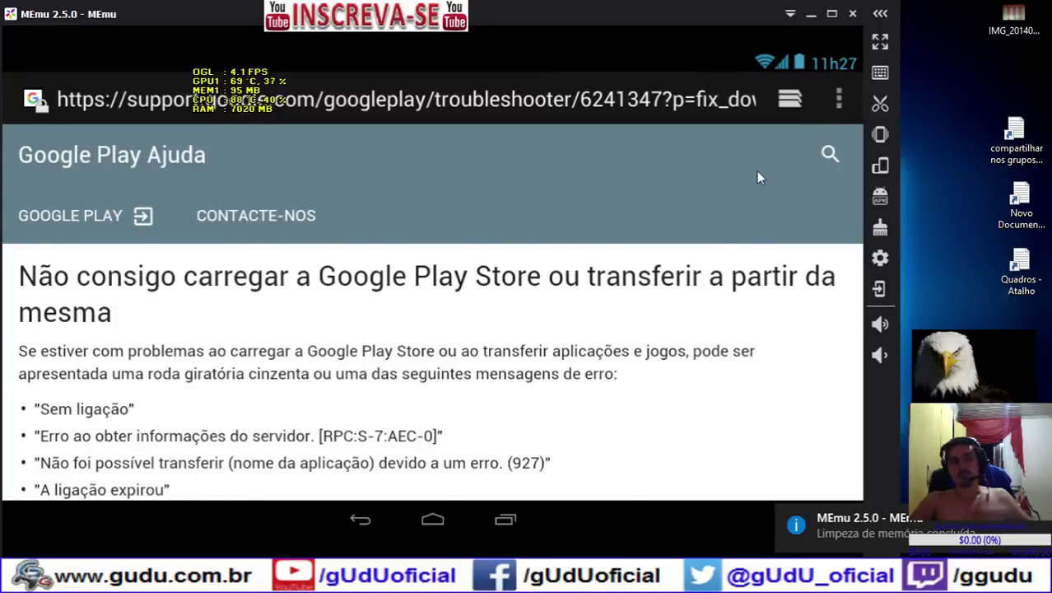
type("cl")
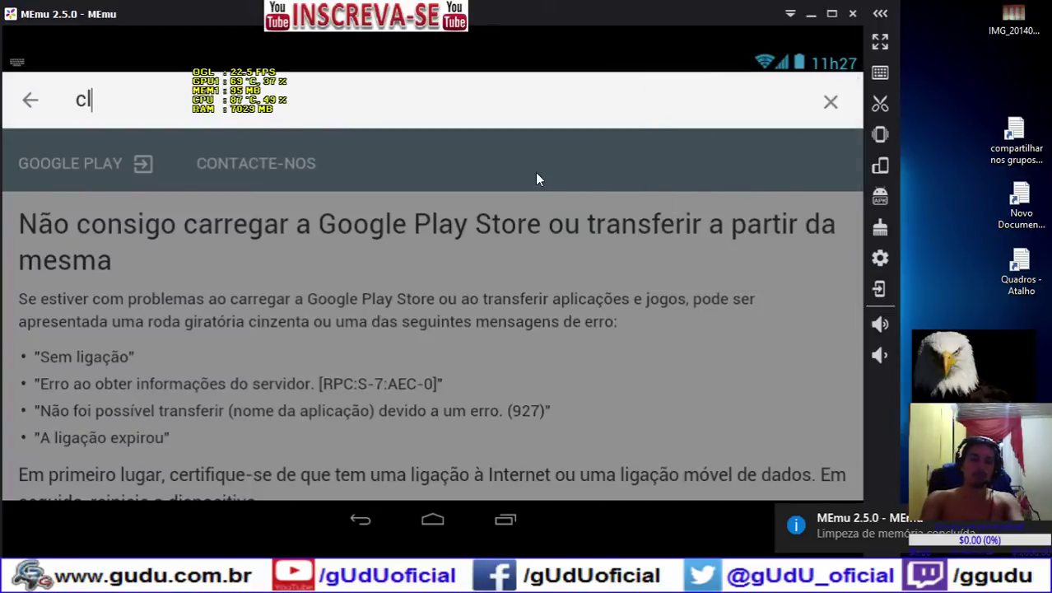
type("ash ")
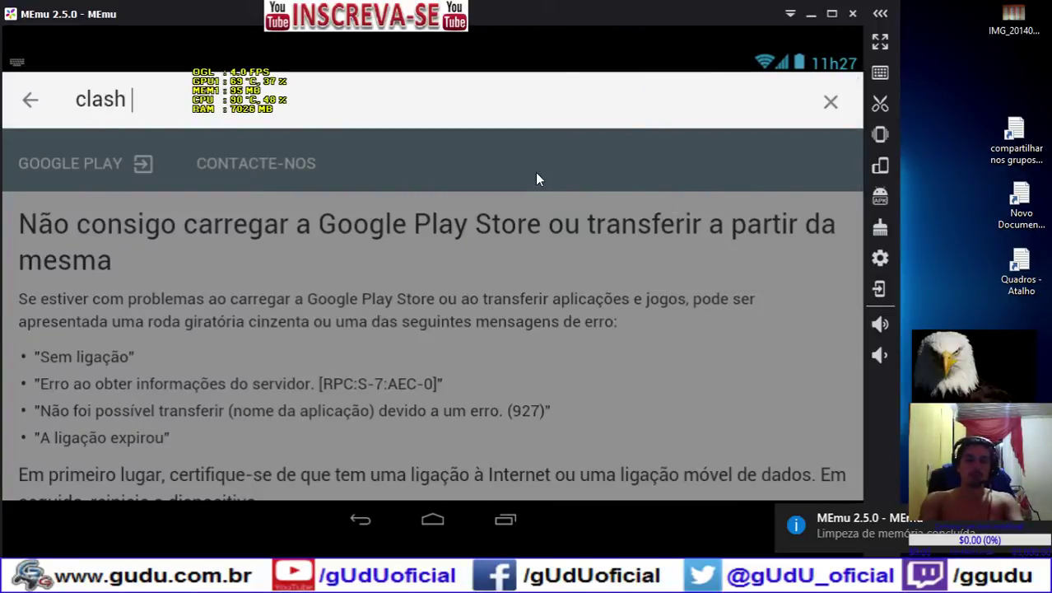
type("of ")
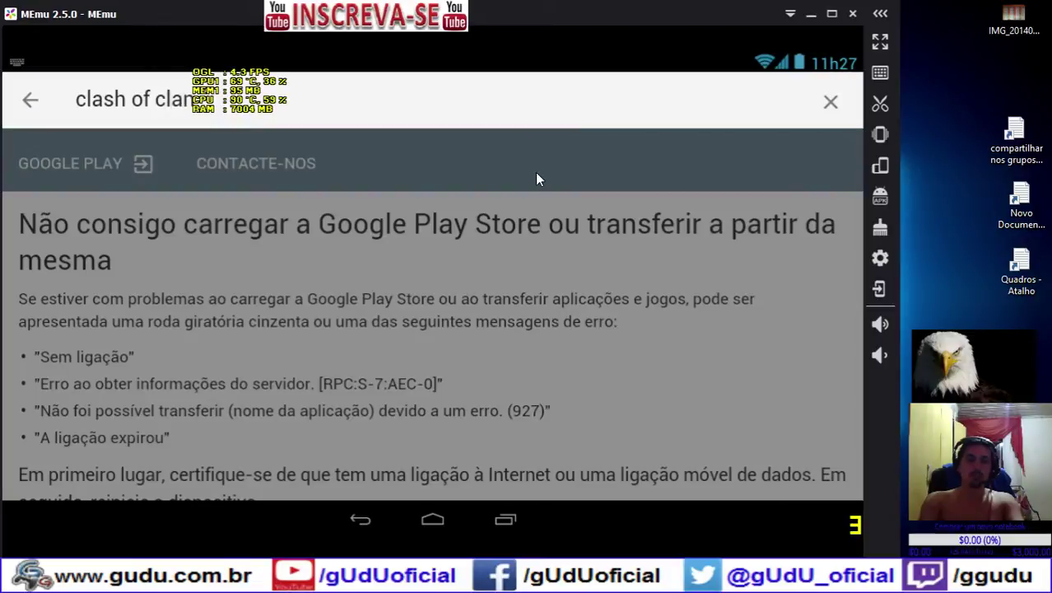
type("clan")
key("Return")
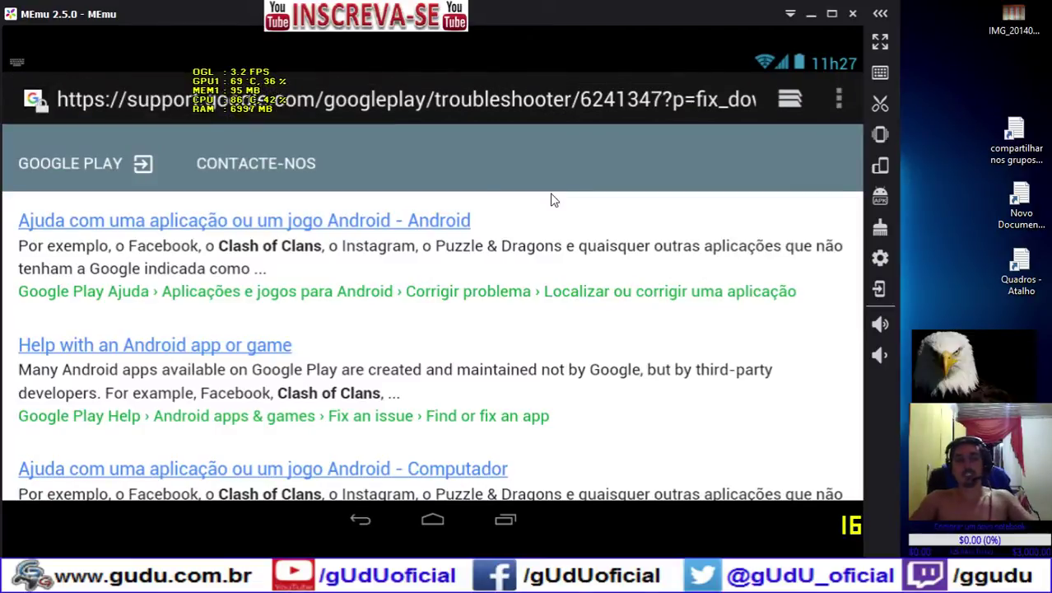
Try to open Google Play from the help page with the Play Store just once, and dismiss the dialog
left_click(82, 163)
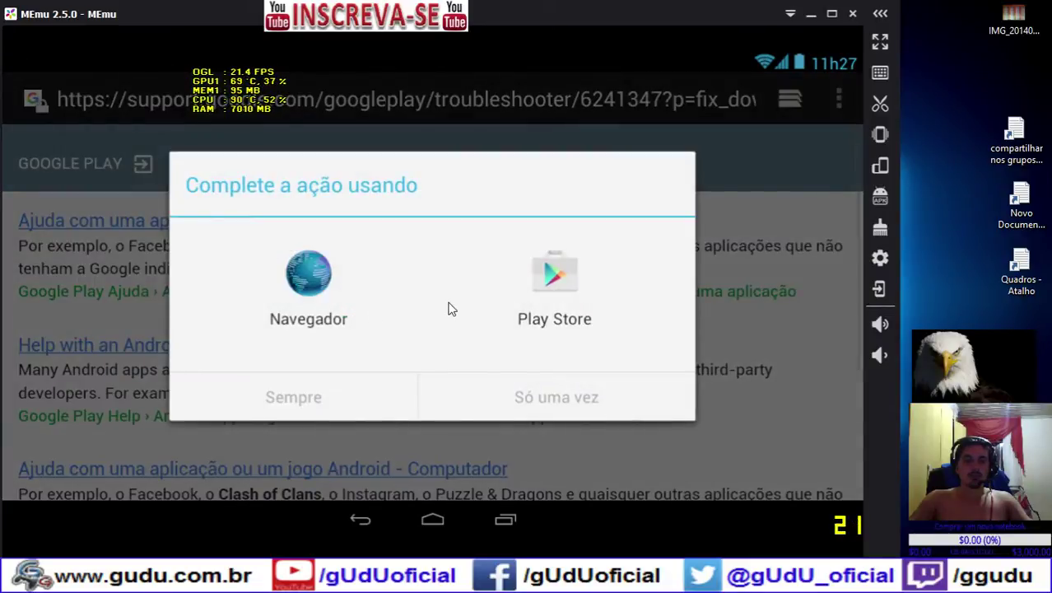
left_click(554, 274)
left_click(517, 391)
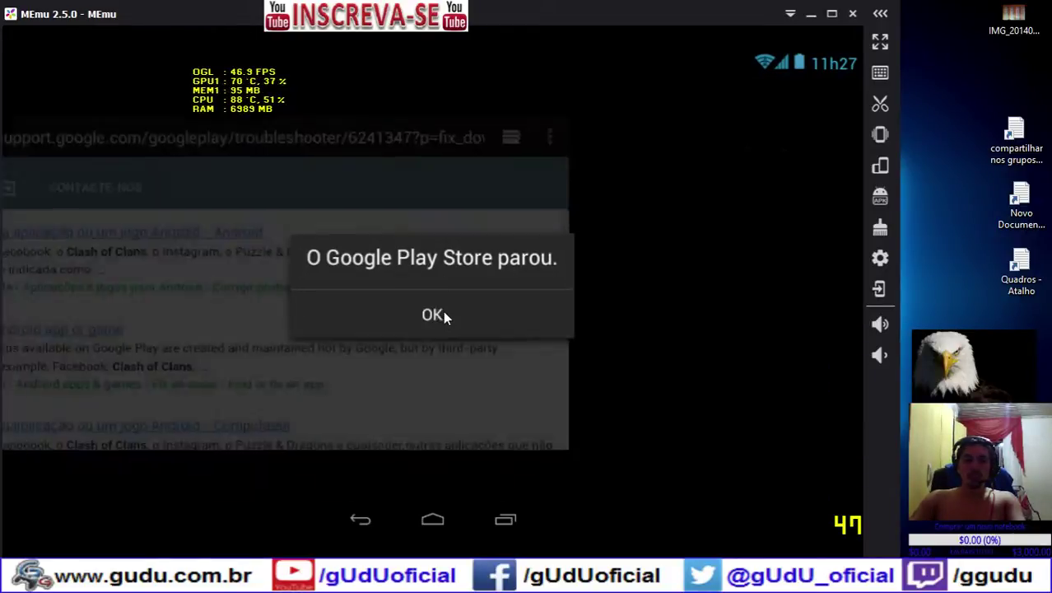
left_click(442, 310)
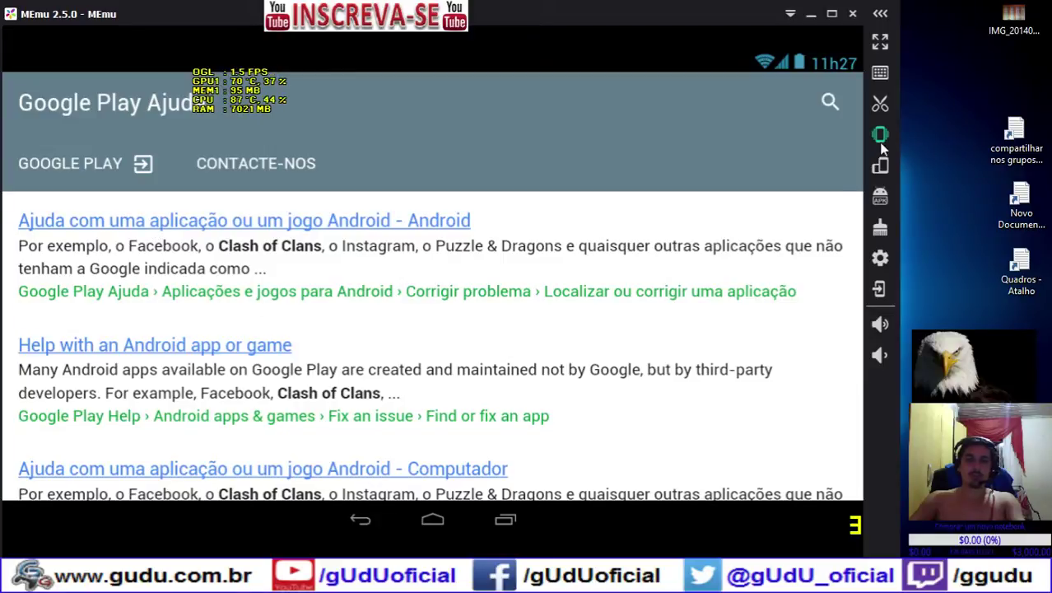
Close the MEmu emulator and confirm the exit
left_click(853, 14)
left_click(415, 325)
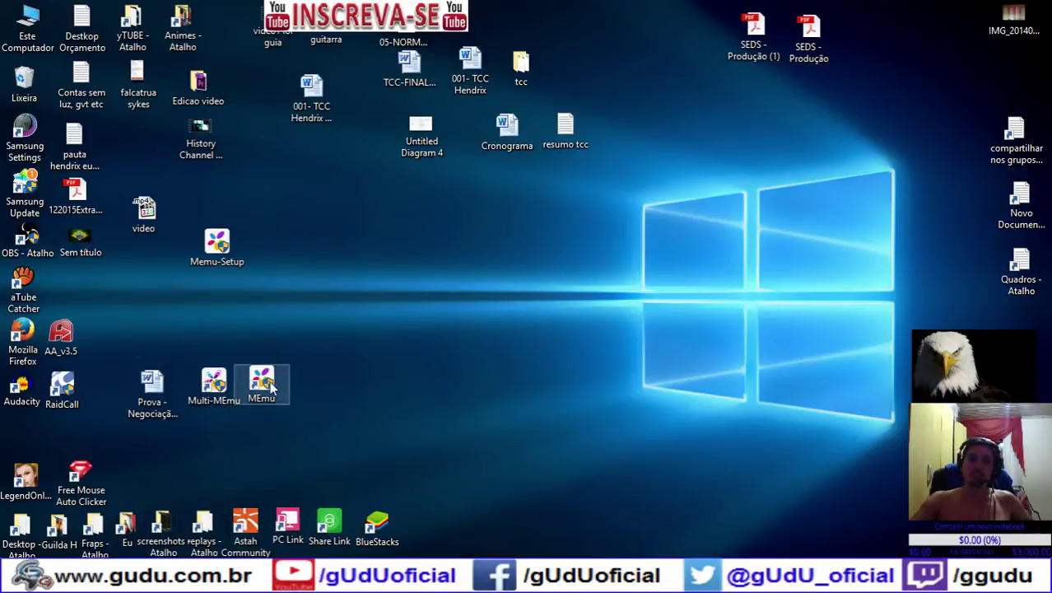
Move the Multi-MEmu and MEmu desktop shortcuts to just above the PC Link icon's row, and launch MEmu
left_click_drag(309, 361, 289, 474)
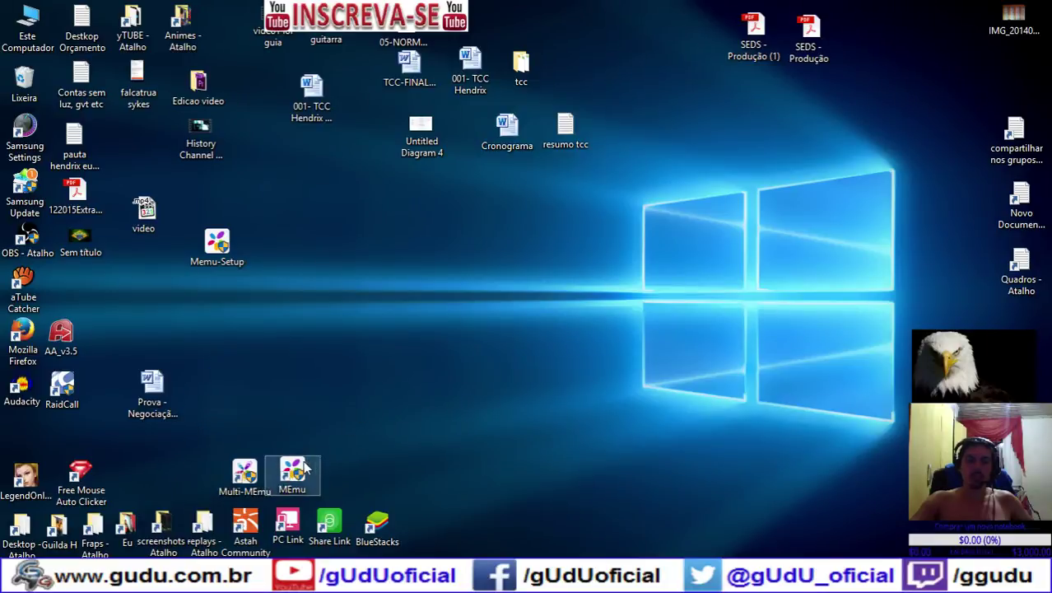
left_click(383, 426)
double_click(292, 474)
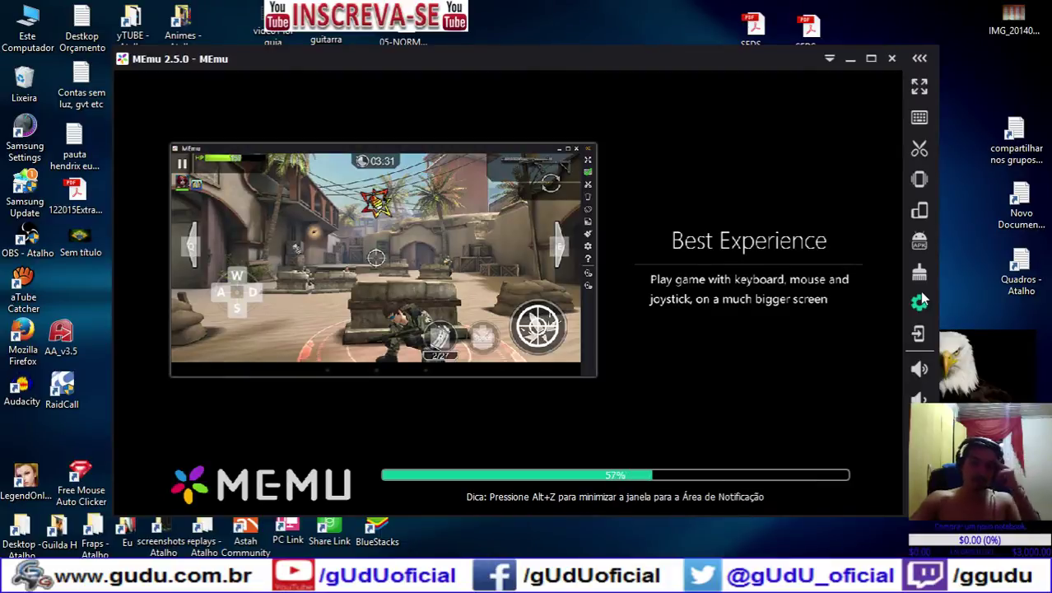
Enlarge the MEmu window toward the desktop's upper-left corner and lower edge while it loads
left_click(921, 304)
left_click(525, 319)
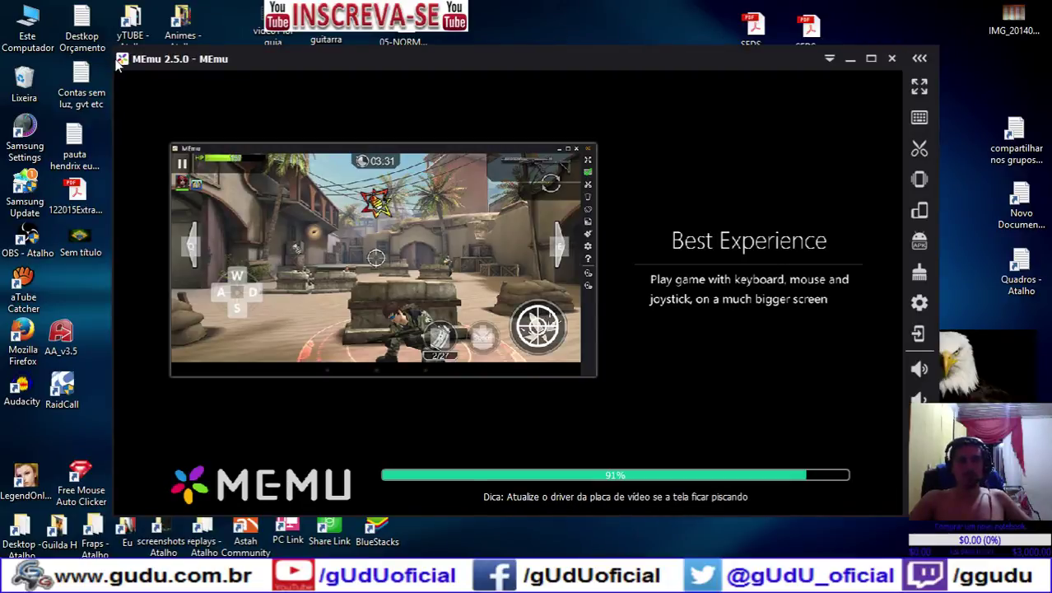
left_click_drag(116, 50, 4, 5)
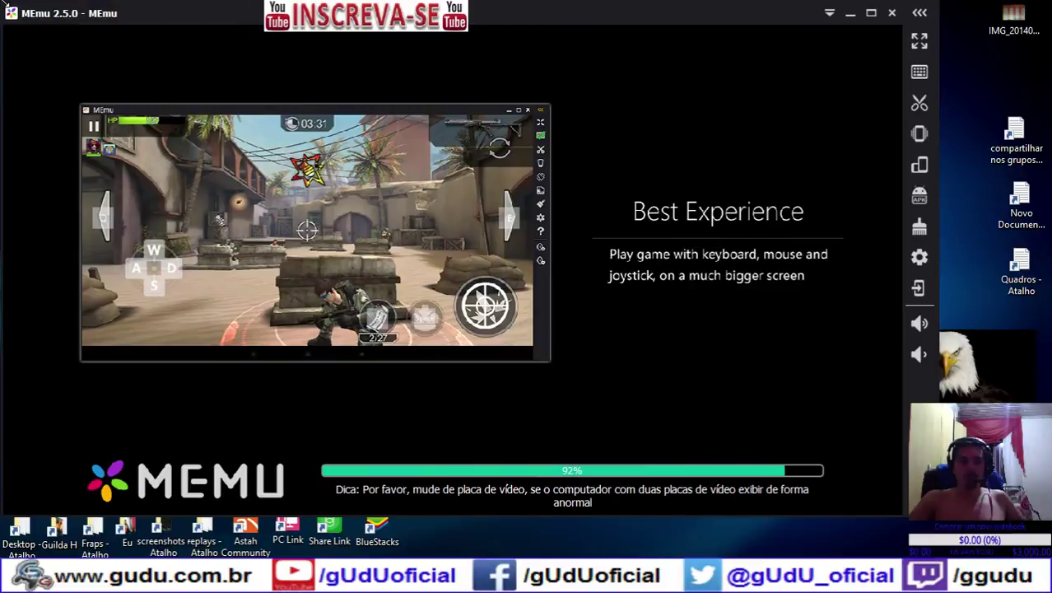
left_click_drag(874, 521, 873, 554)
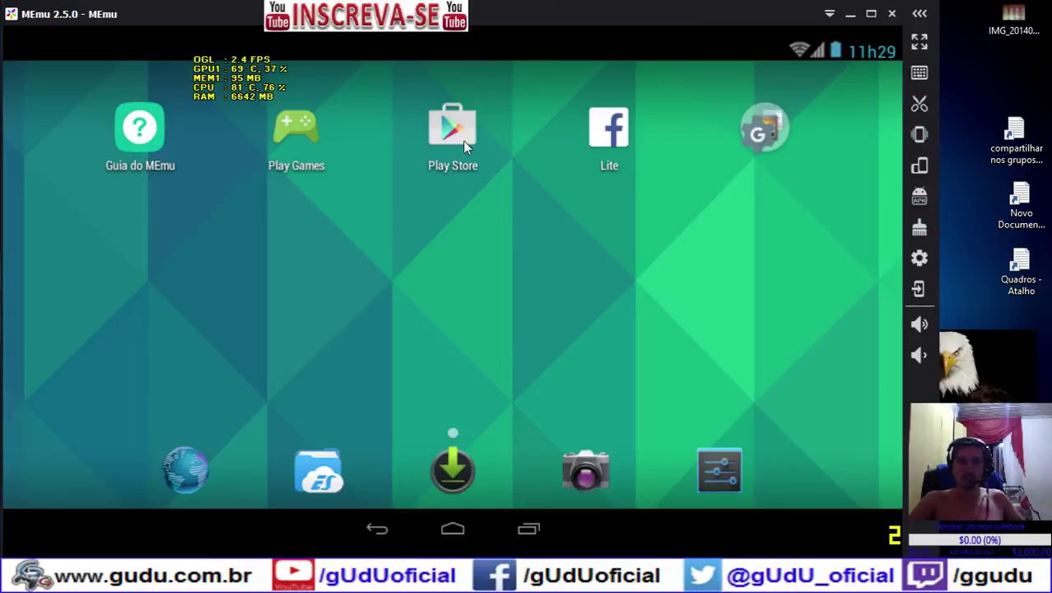
Launch Play Games and return to the Android home screen
left_click(302, 135)
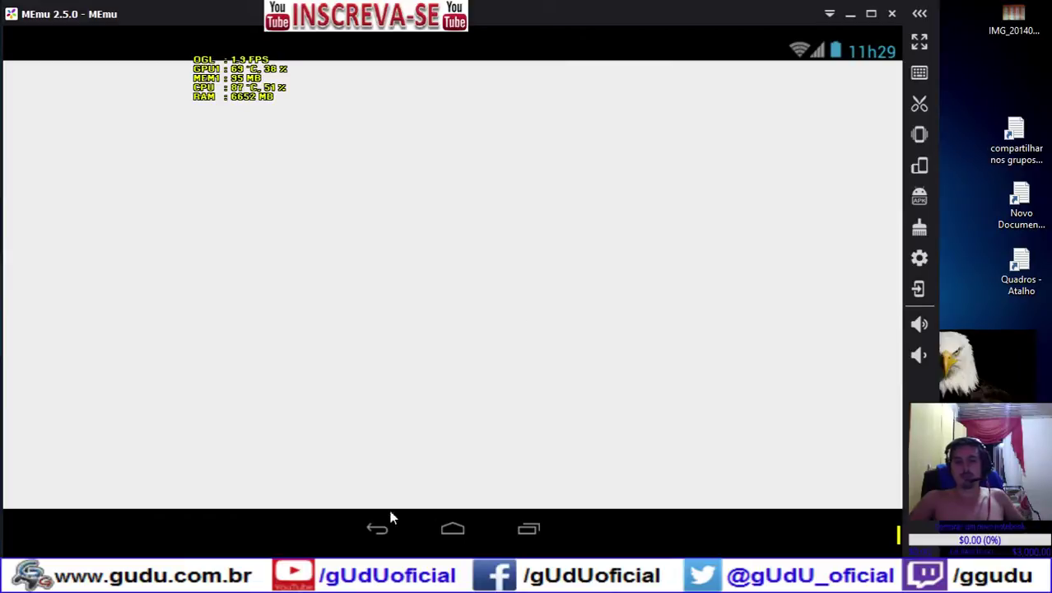
left_click(454, 530)
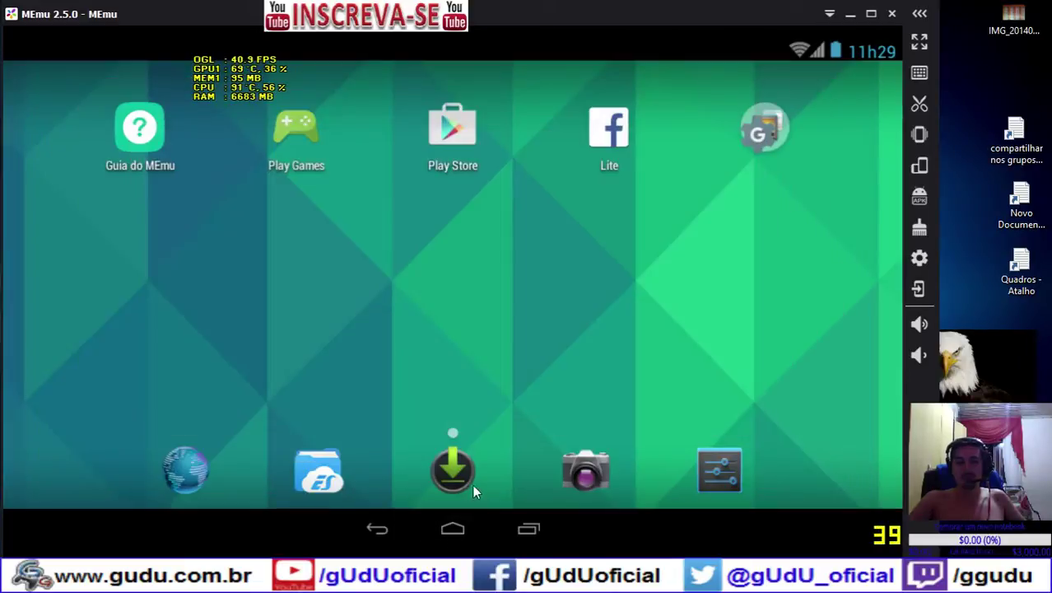
Open the Android settings and examine the internal storage usage under Armazenamento
left_click(725, 463)
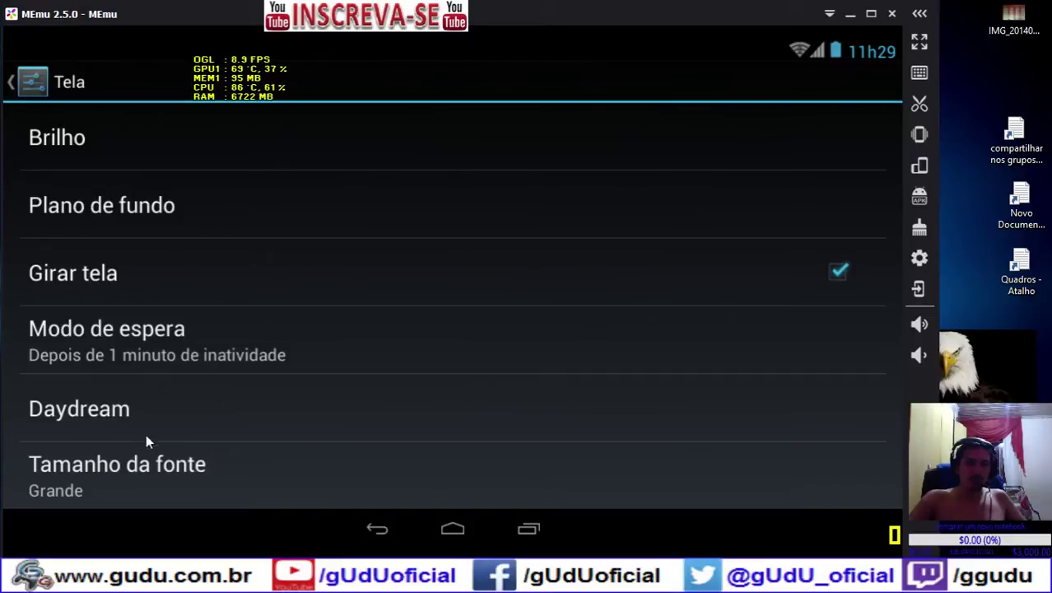
left_click(18, 89)
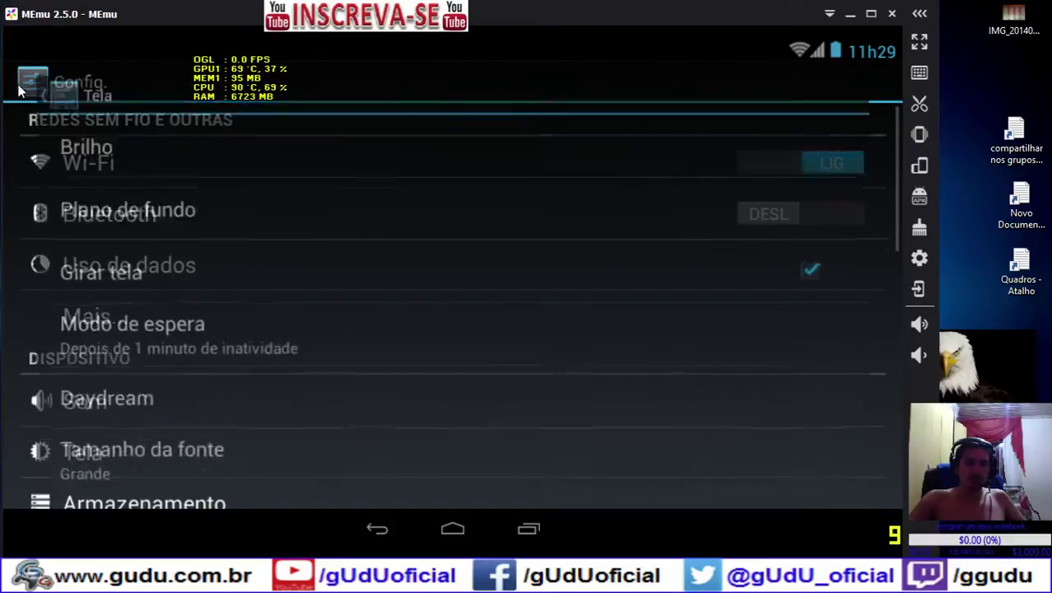
scroll(350, 455, "down", 5)
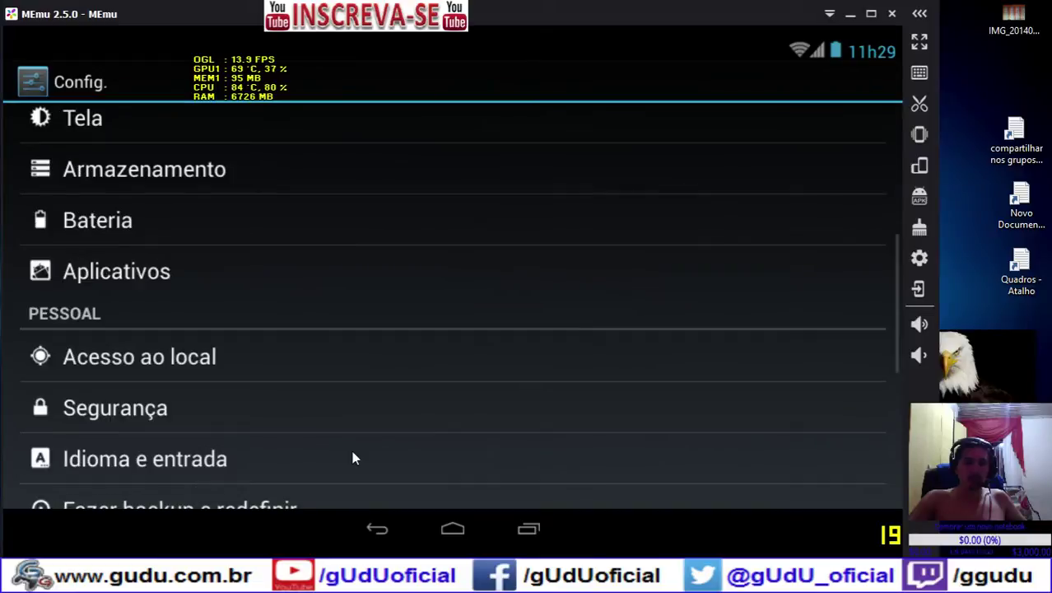
scroll(152, 374, "up", 1)
scroll(152, 367, "up", 2)
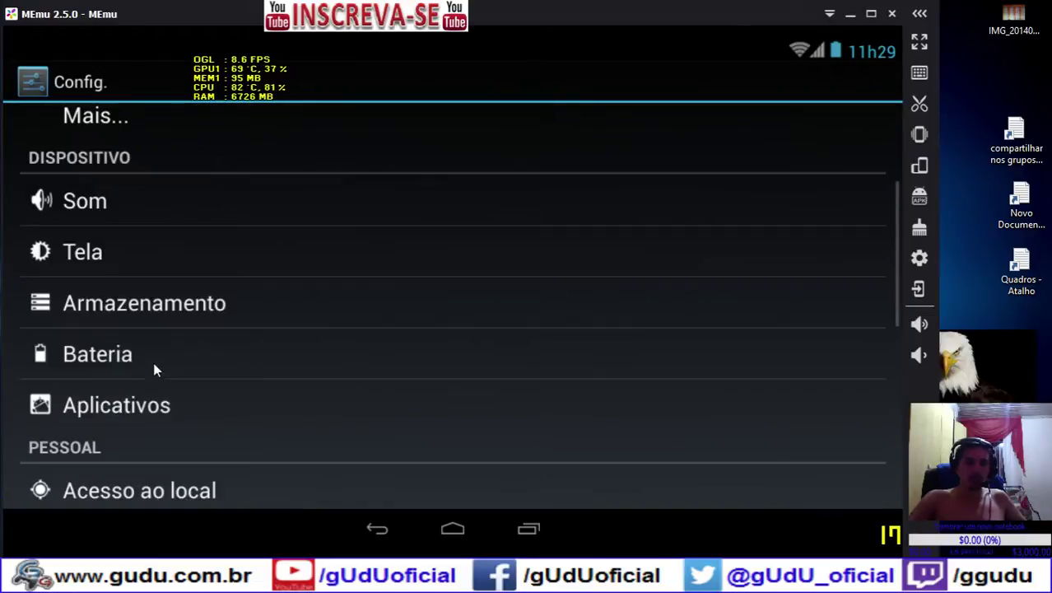
left_click(167, 307)
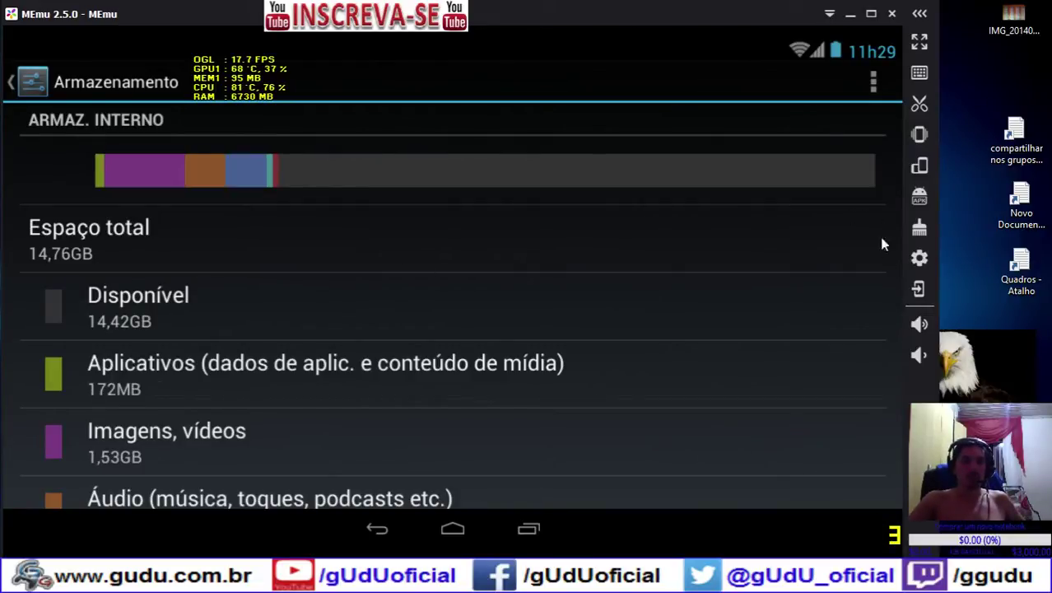
scroll(702, 295, "down", 2)
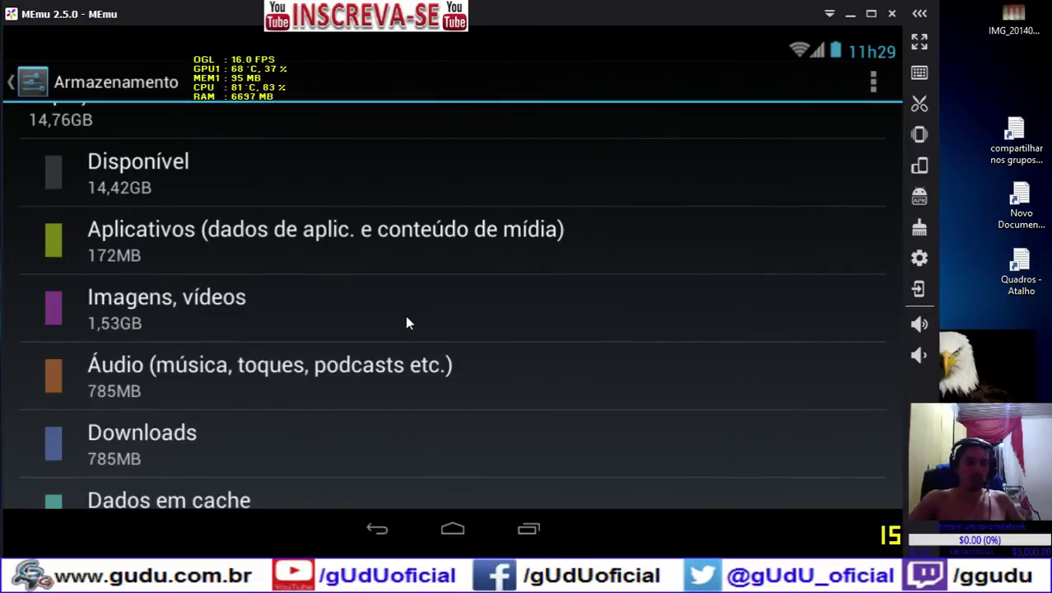
View the Imagens, vídeos category from the storage usage, and close the settings app from the recent apps
left_click(123, 301)
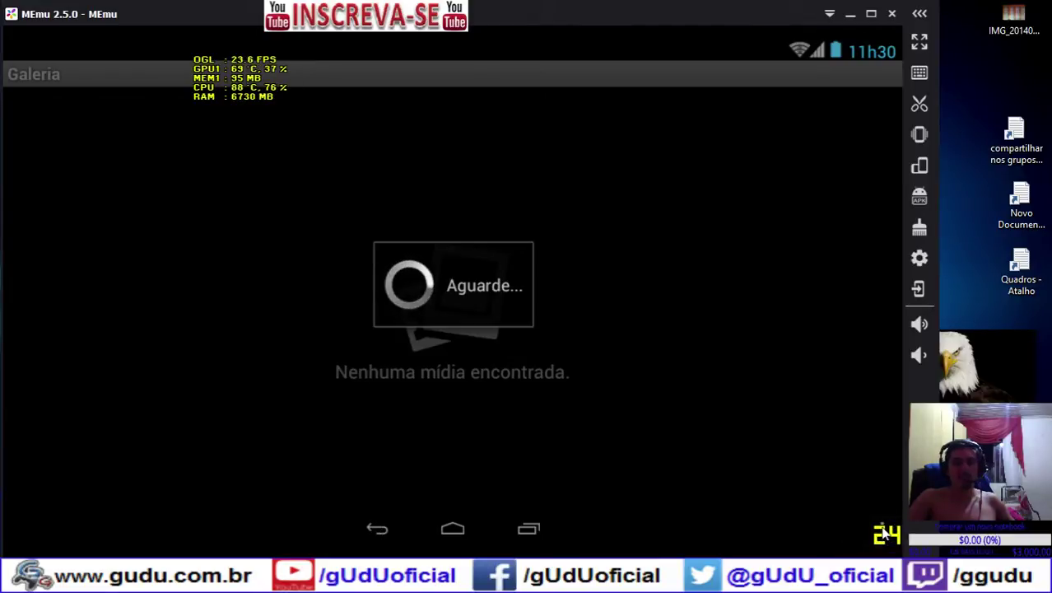
left_click(377, 530)
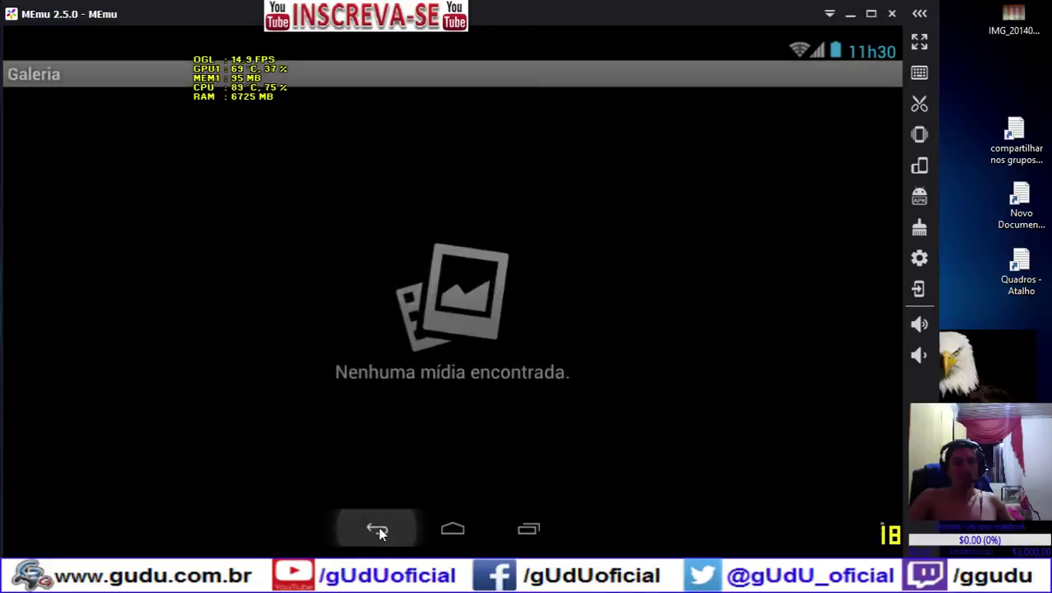
left_click(377, 529)
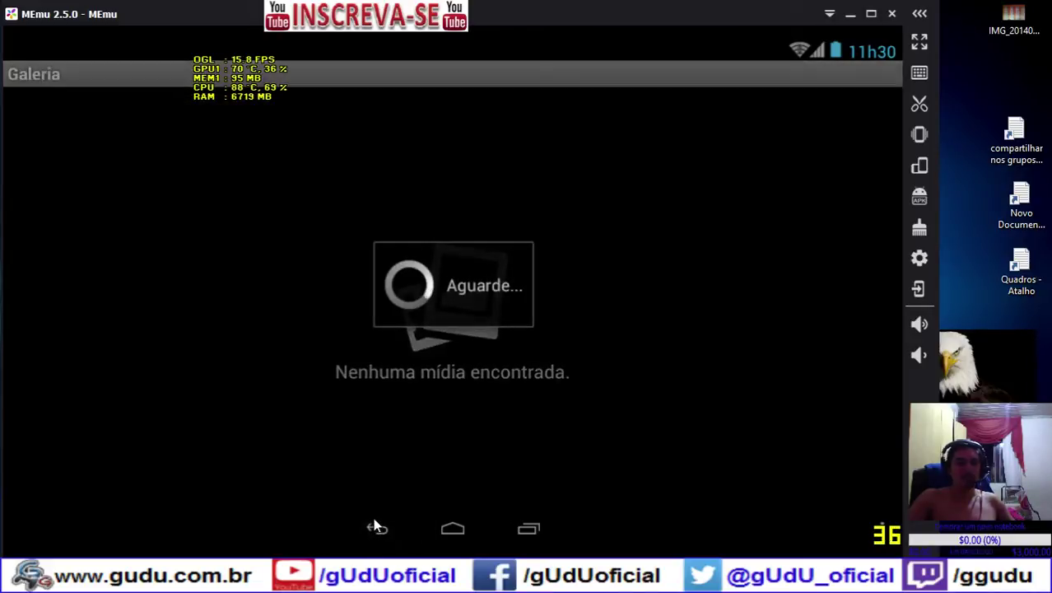
left_click(528, 533)
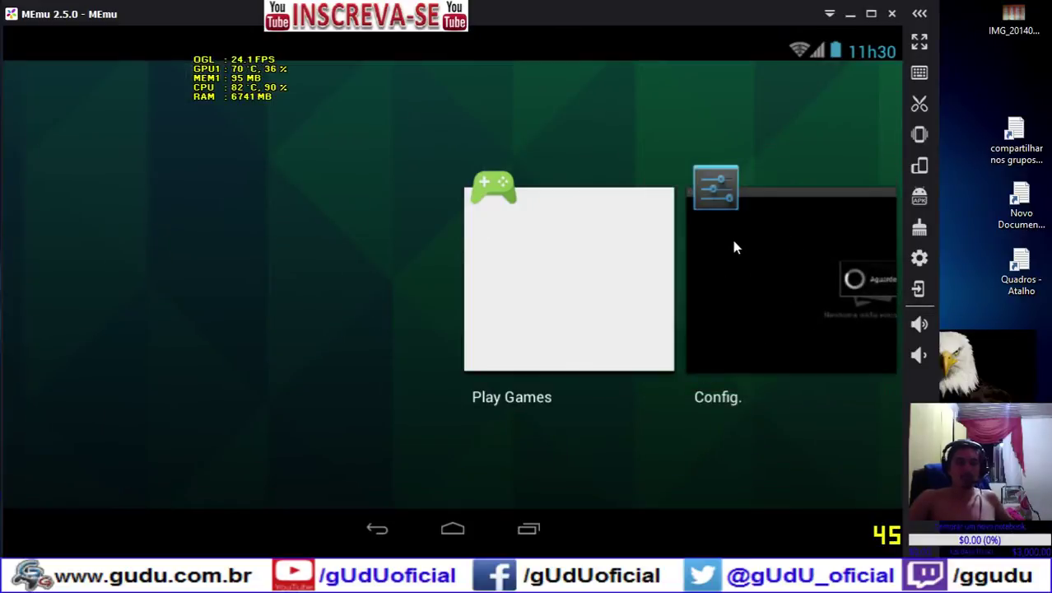
left_click_drag(813, 196, 434, 486)
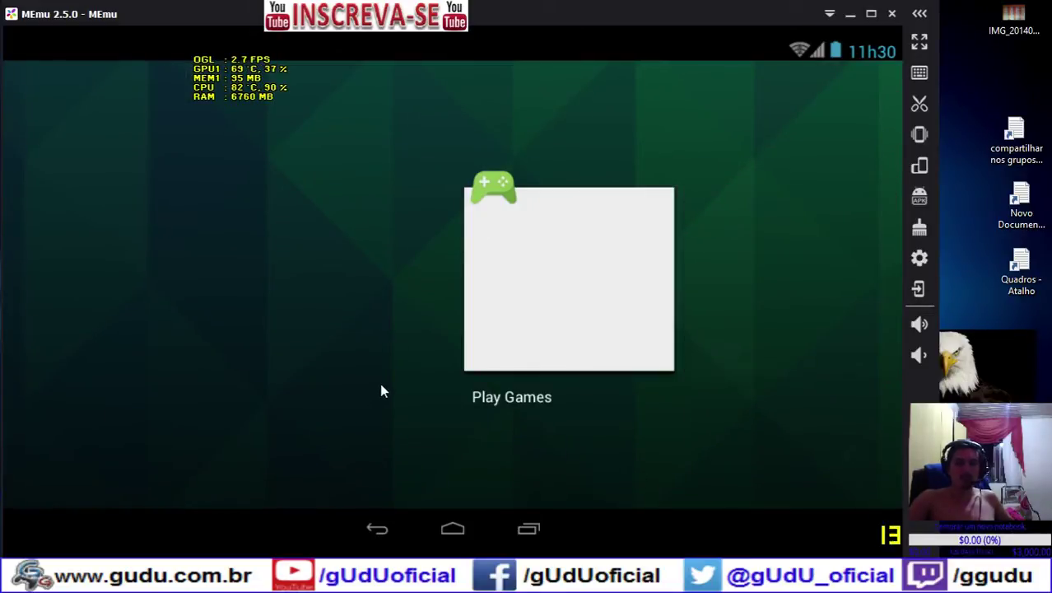
Open Play Games, list Meus jogos, and open the store page for Clash of Clans
left_click(708, 216)
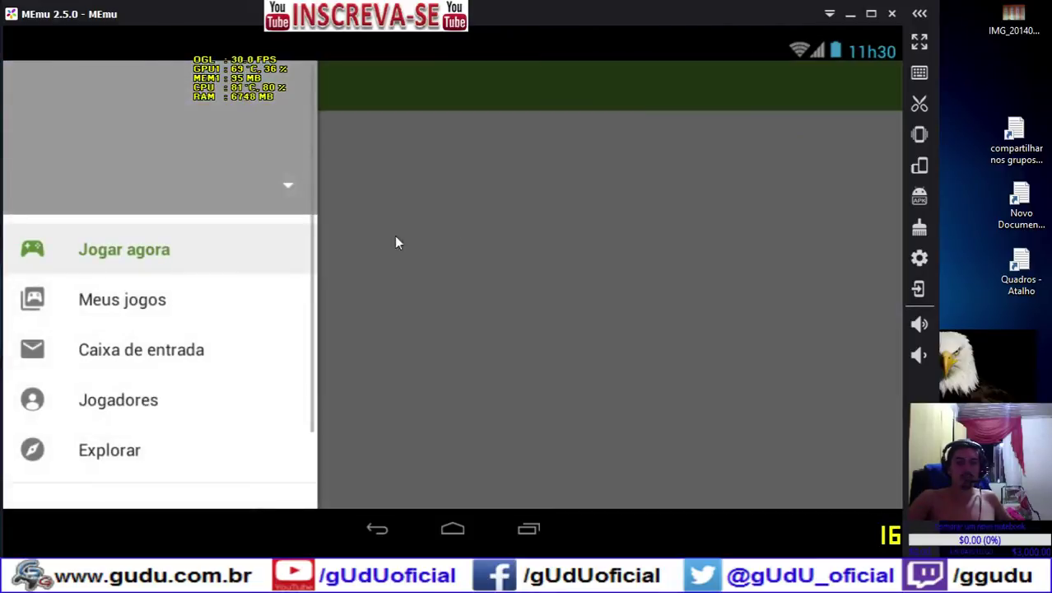
left_click(390, 218)
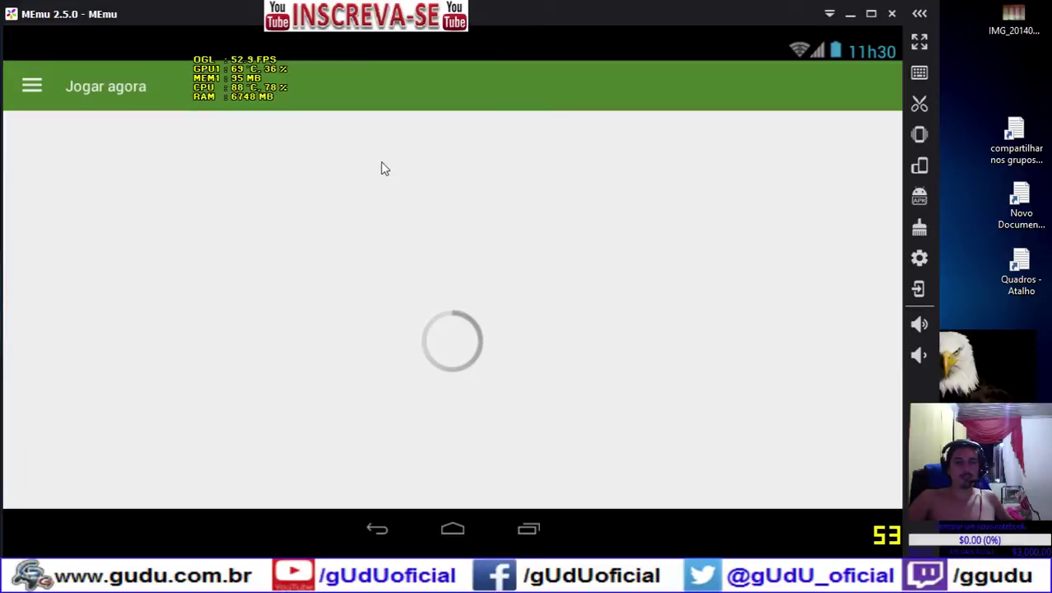
left_click(31, 89)
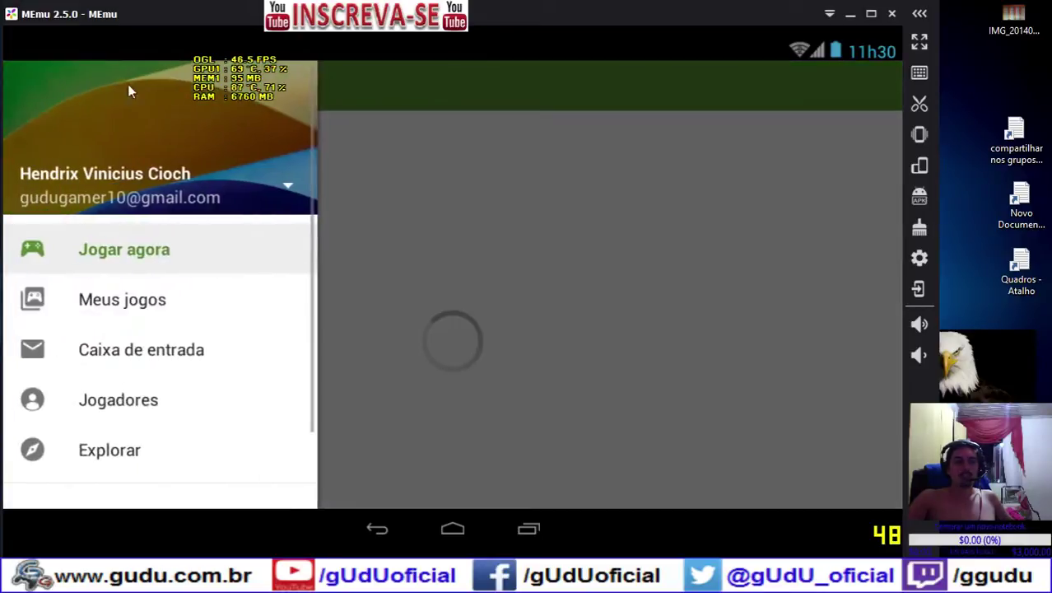
left_click(518, 126)
left_click(31, 86)
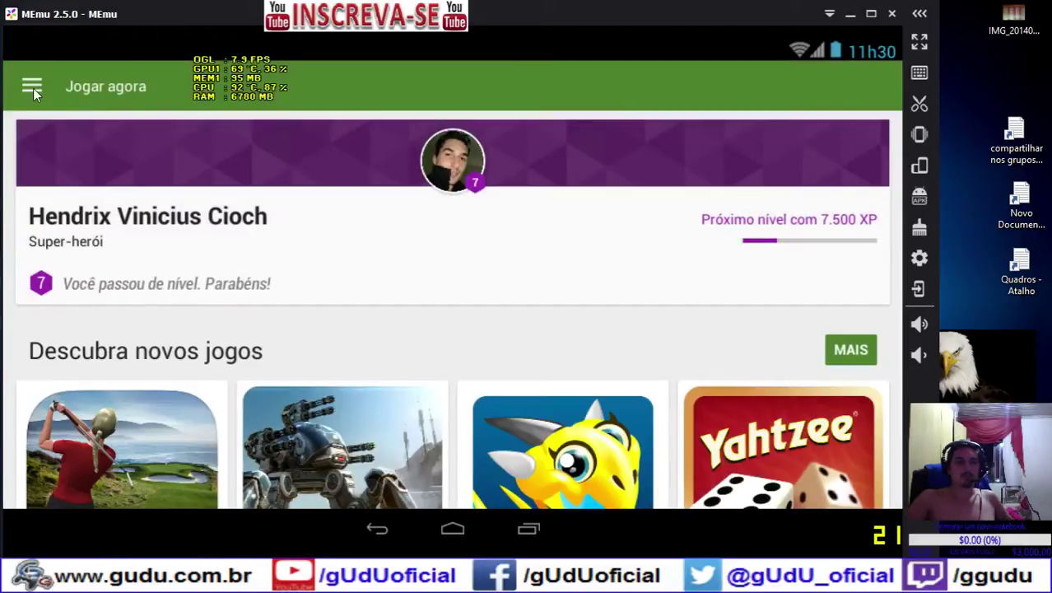
left_click(113, 300)
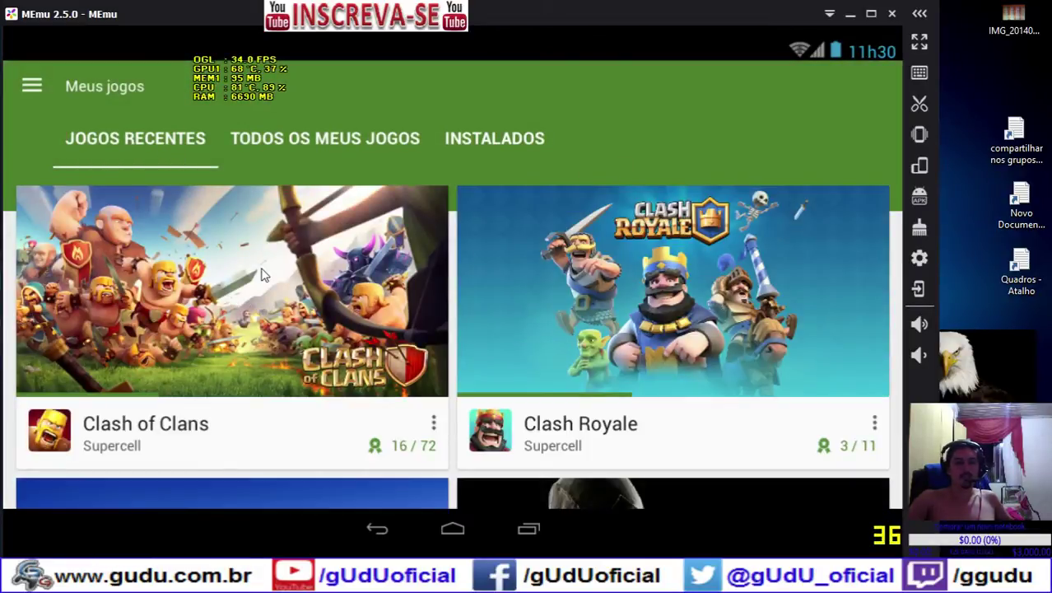
left_click(318, 318)
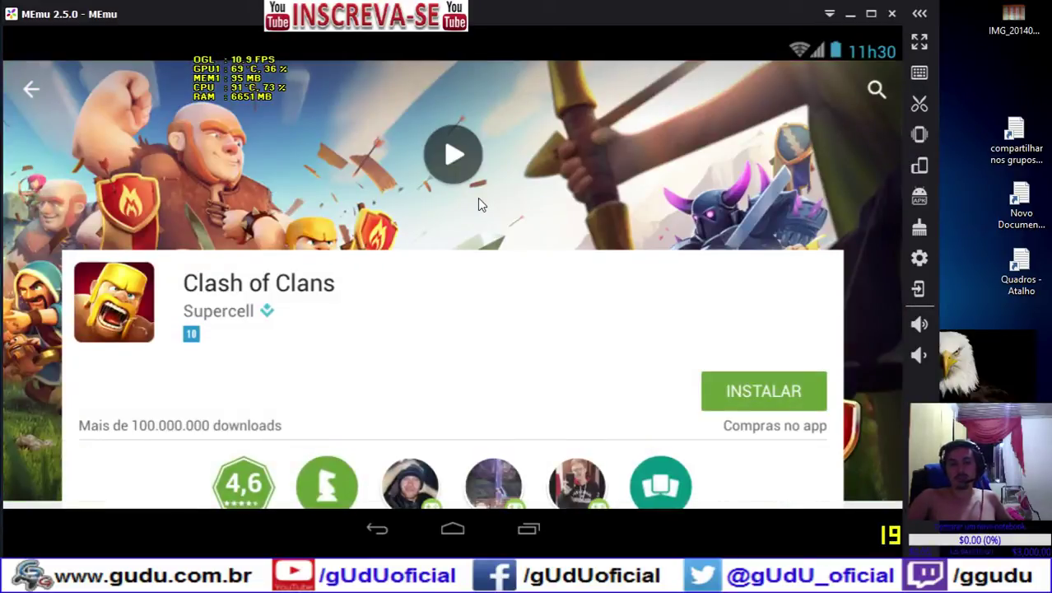
Try repeatedly to install Clash of Clans, accepting its permissions and dismissing the error dialog after each attempt
left_click(754, 389)
left_click(591, 402)
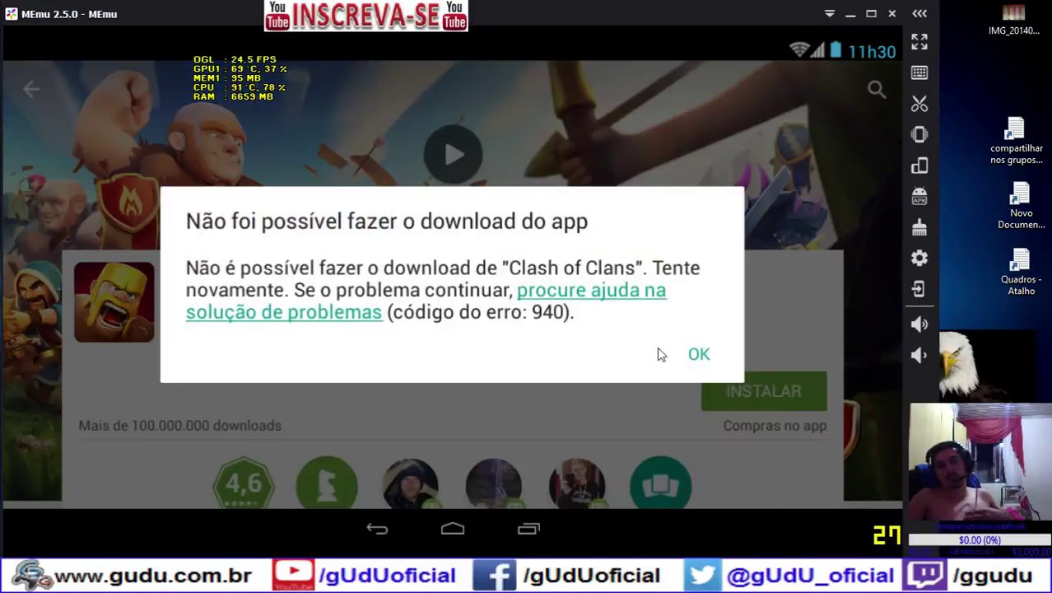
left_click(697, 353)
left_click(744, 389)
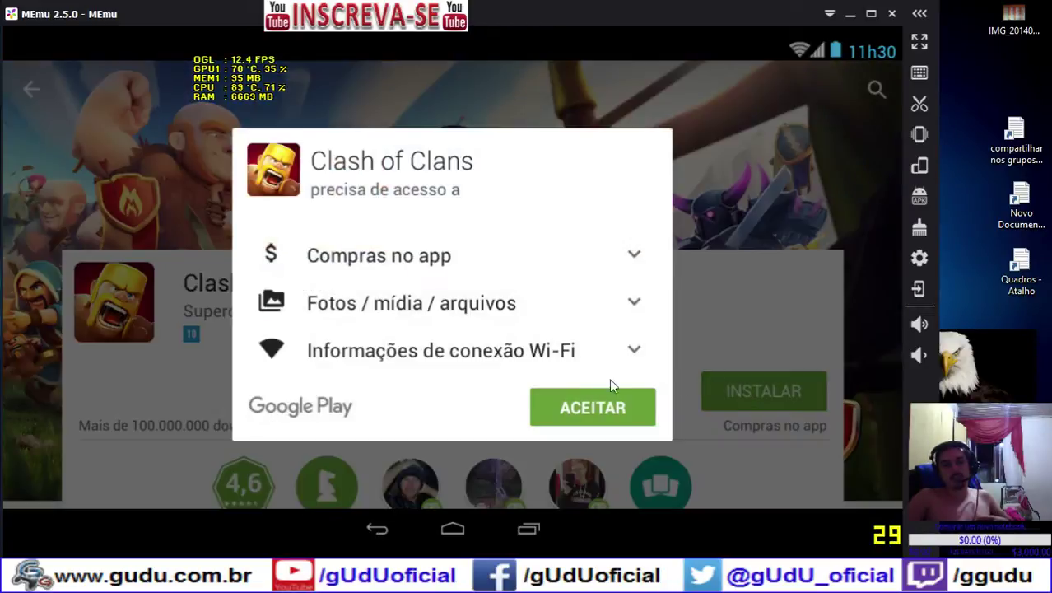
left_click(574, 405)
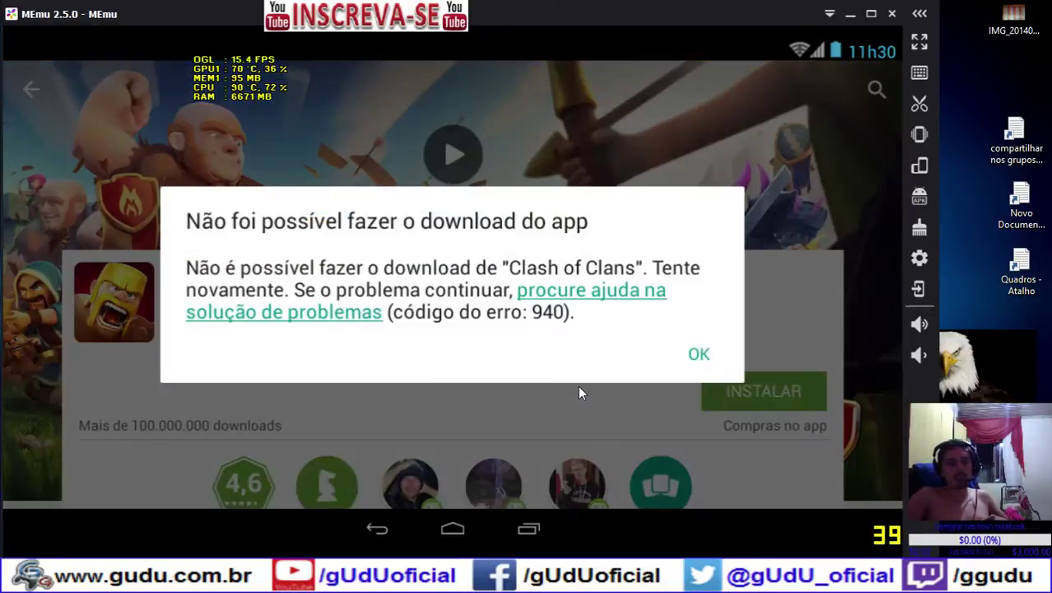
left_click(696, 354)
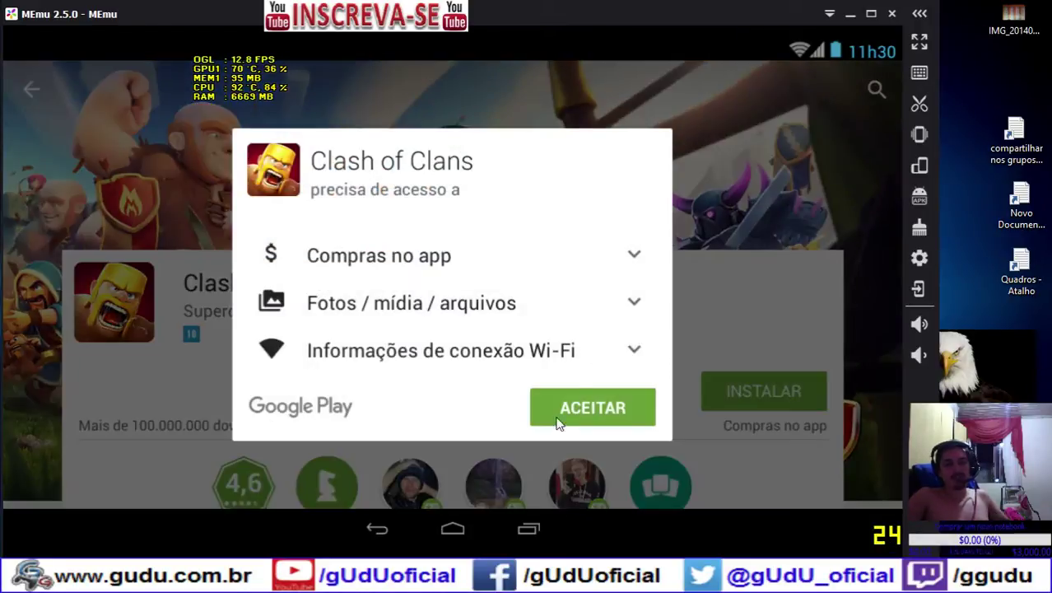
left_click(557, 422)
scroll(631, 365, "down", 2)
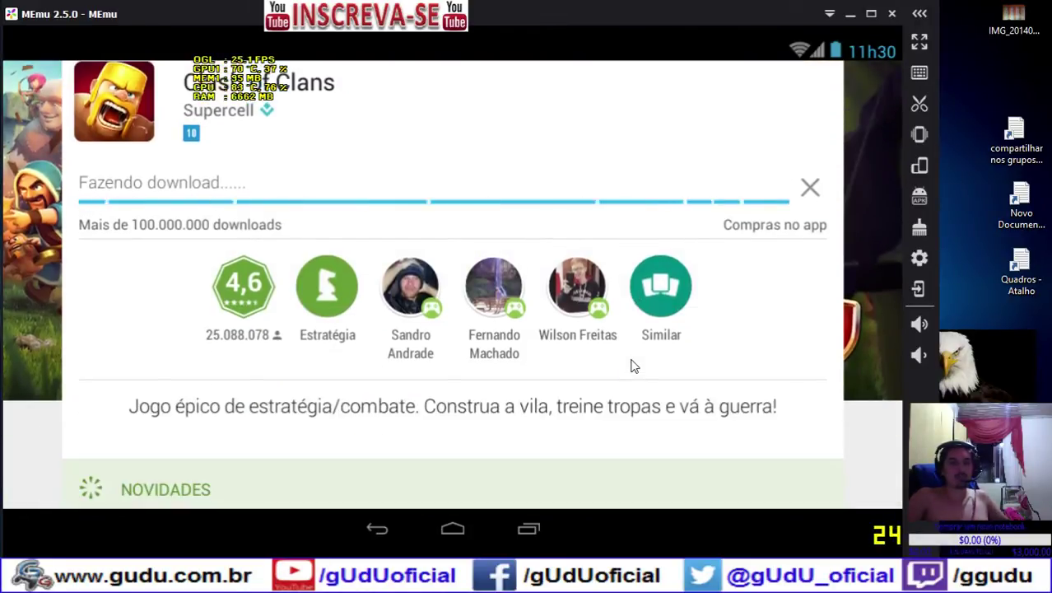
left_click(698, 364)
Look over the Clash of Clans store page and try once more to install the game from it
scroll(622, 359, "down", 5)
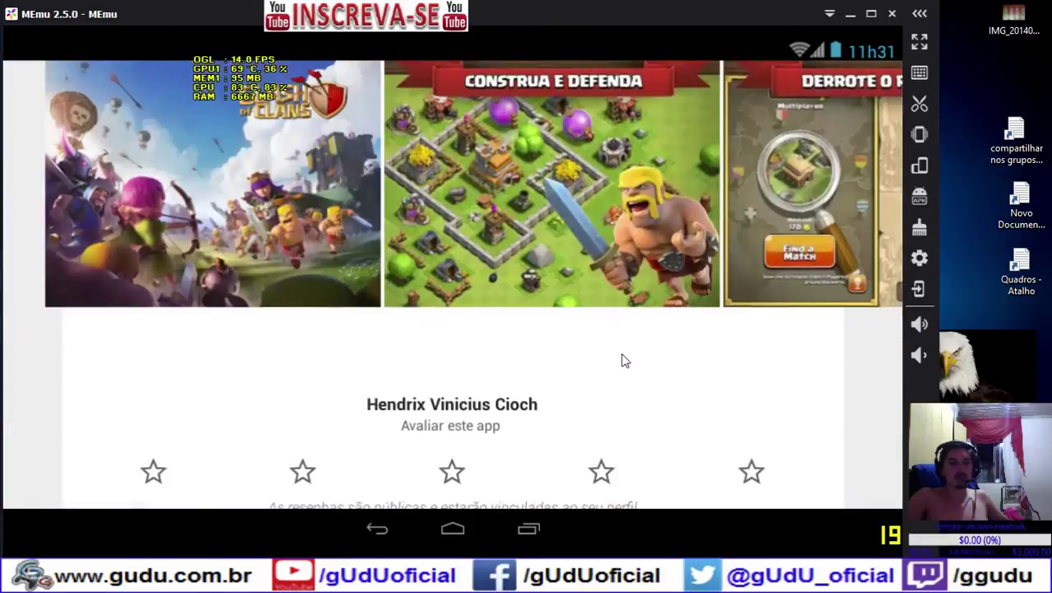
scroll(624, 360, "down", 10)
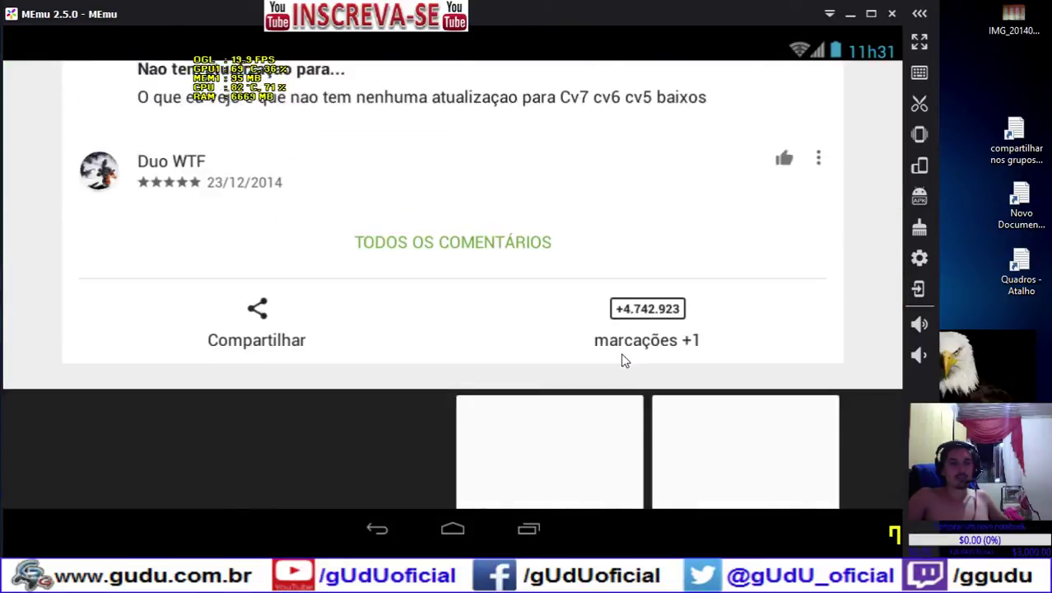
scroll(623, 359, "down", 5)
scroll(623, 360, "up", 8)
scroll(623, 360, "up", 10)
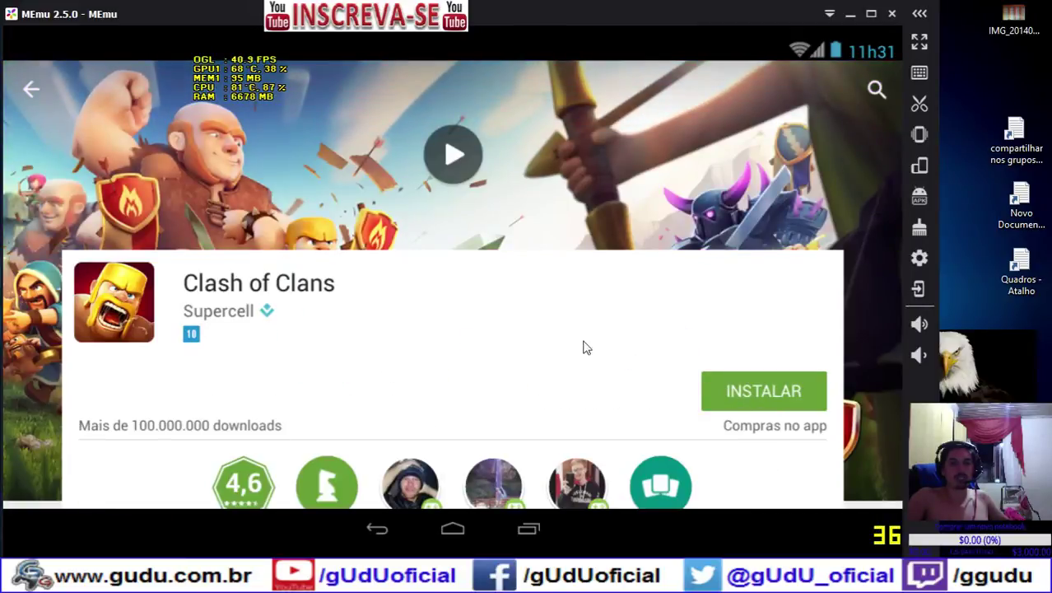
left_click(764, 391)
left_click(598, 393)
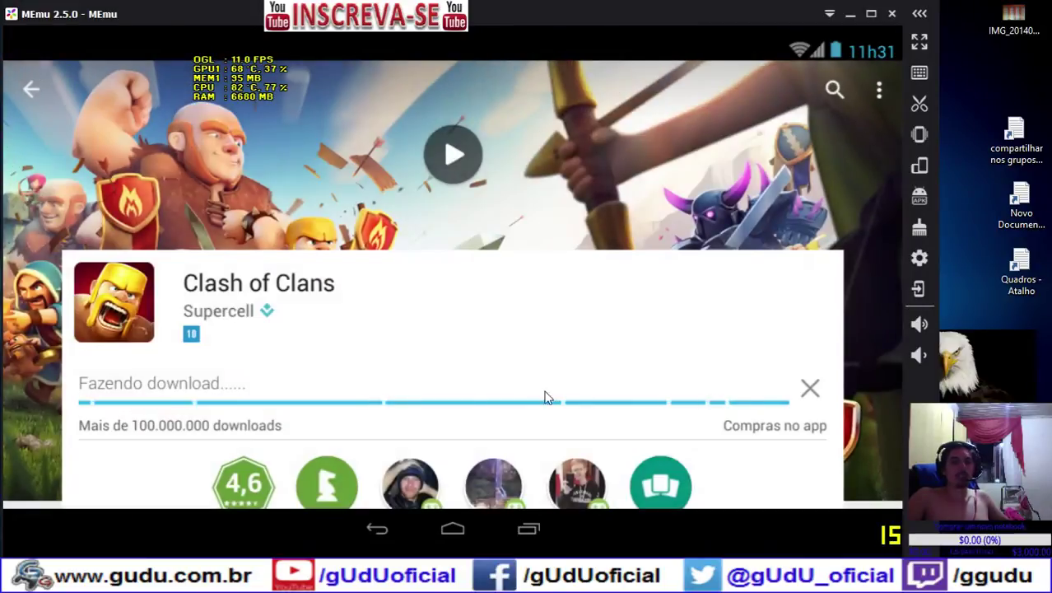
left_click(702, 355)
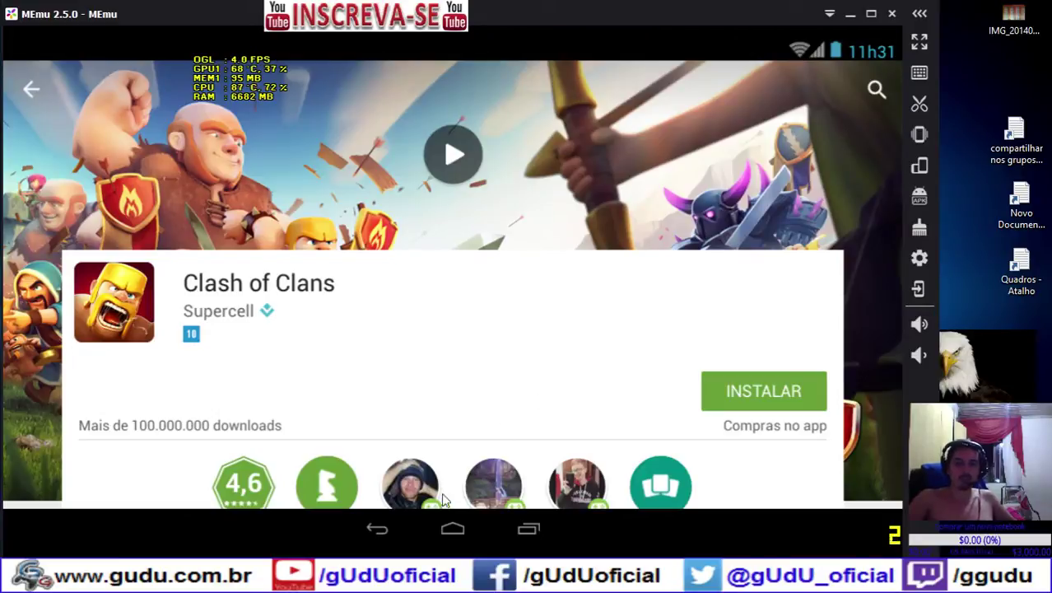
Return to the Android home screen, open the settings, and view the Tela options before returning to the settings list
left_click(453, 529)
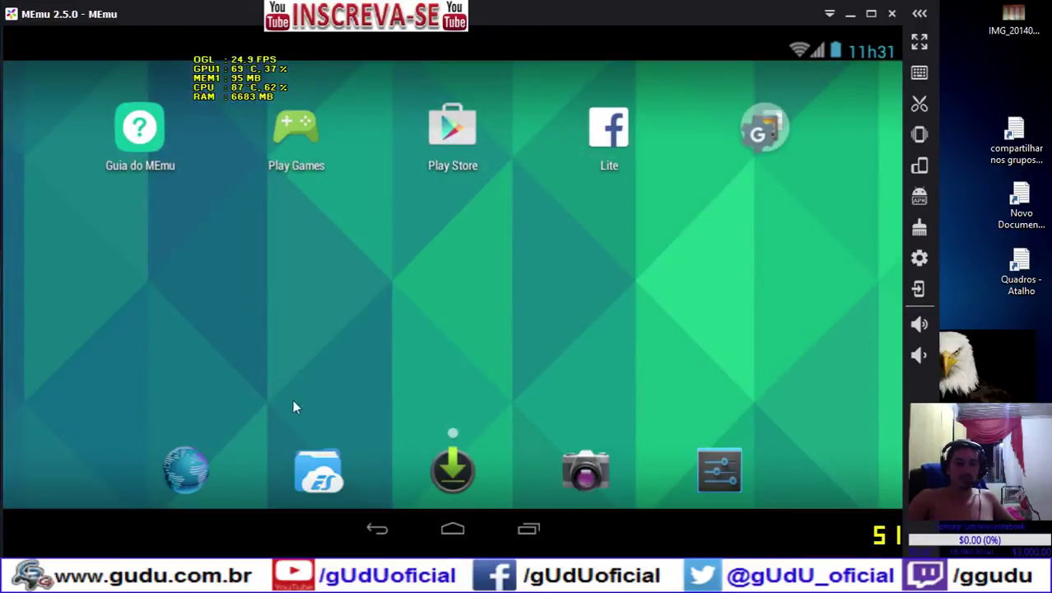
left_click(728, 487)
left_click(132, 446)
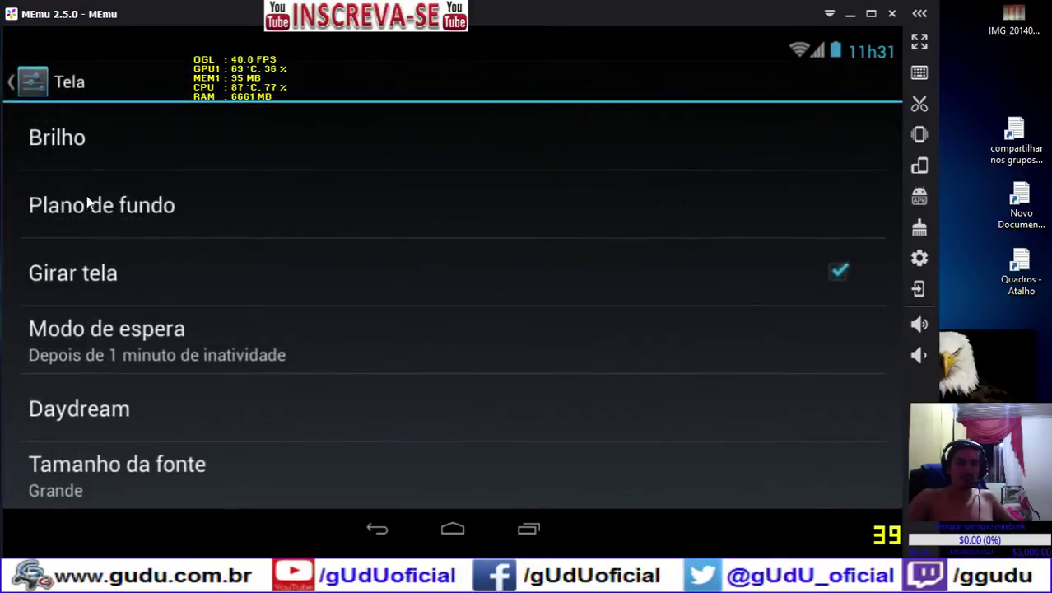
left_click(37, 83)
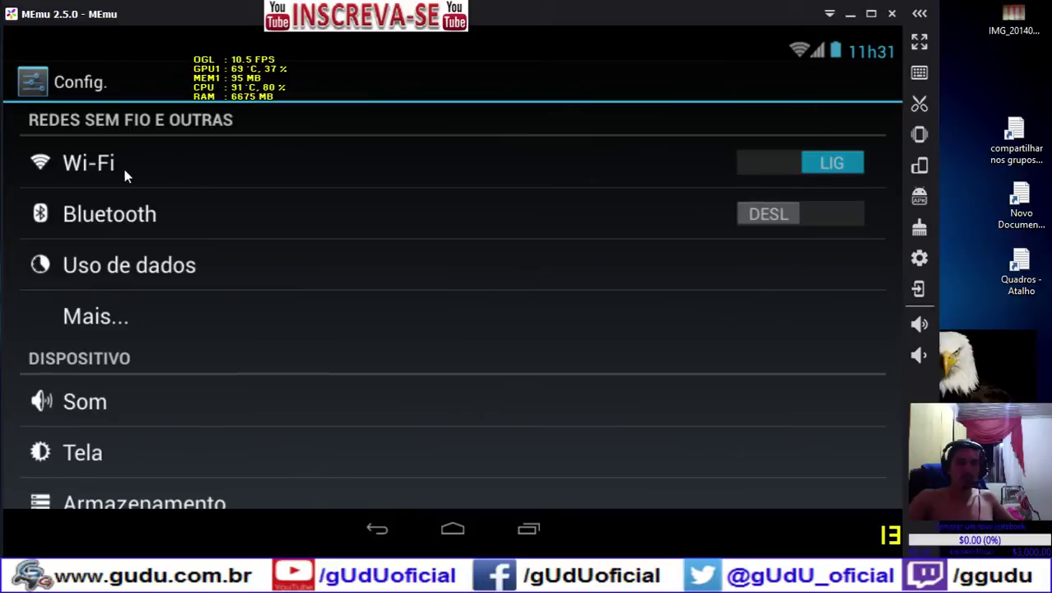
Check the mobile data options and usage chart under Uso de dados, keeping the usage warning at 2048 MB
left_click(115, 274)
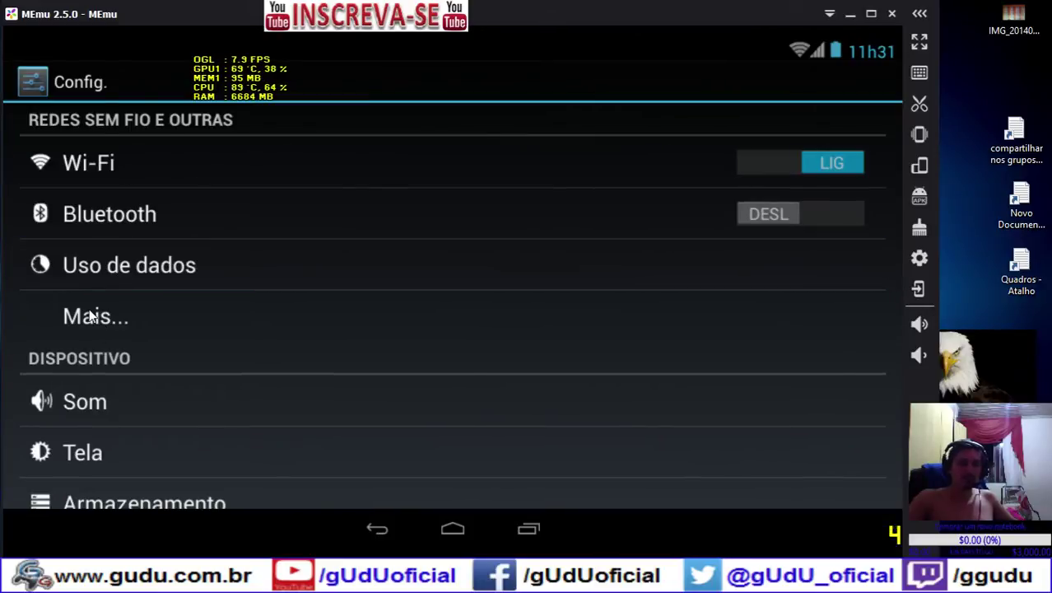
left_click(91, 314)
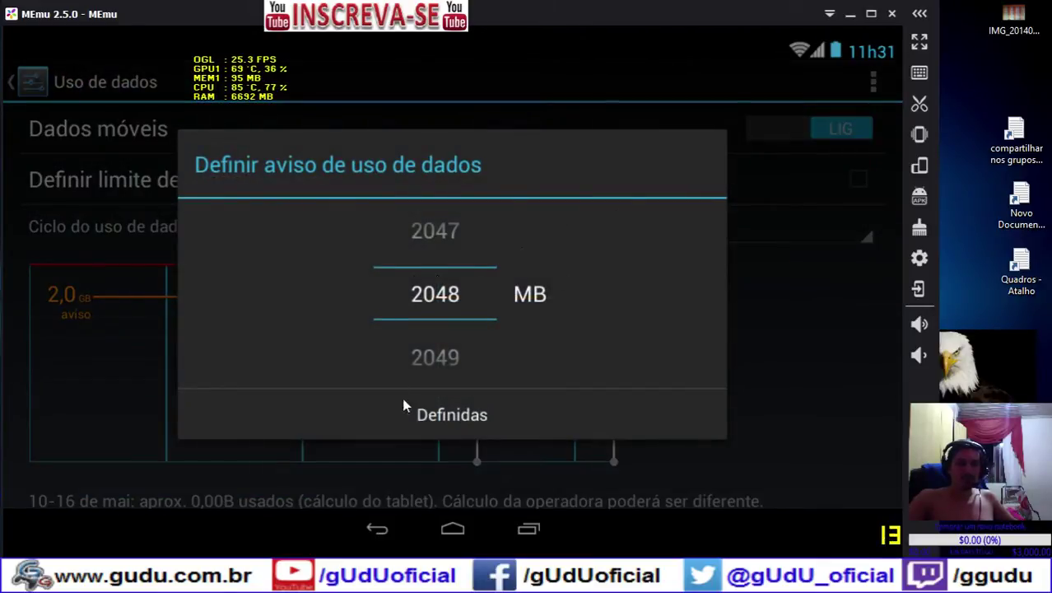
left_click(445, 415)
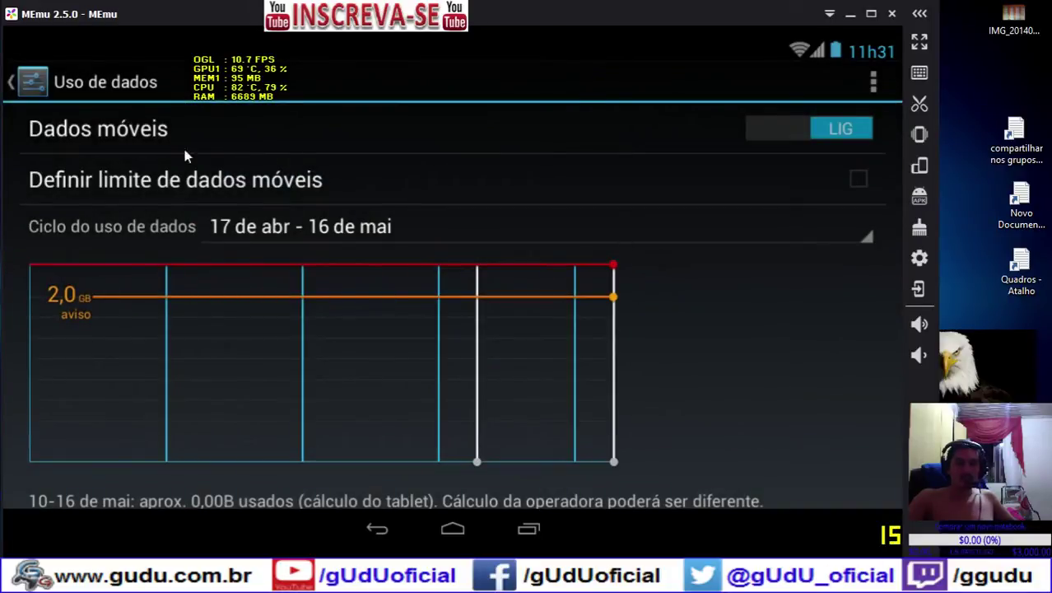
scroll(164, 284, "down", 1)
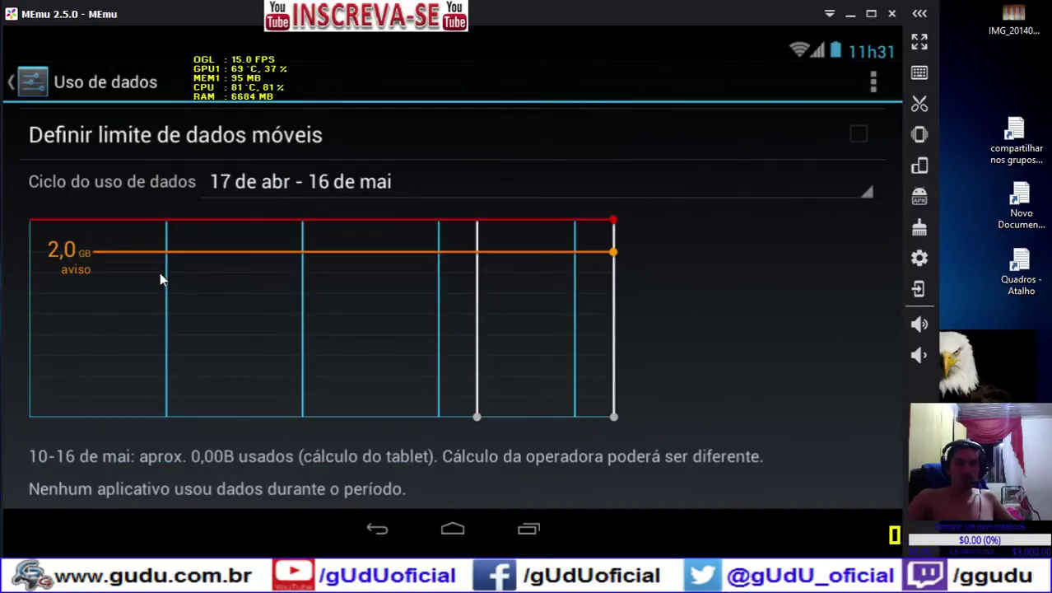
scroll(161, 280, "up", 1)
key("Escape")
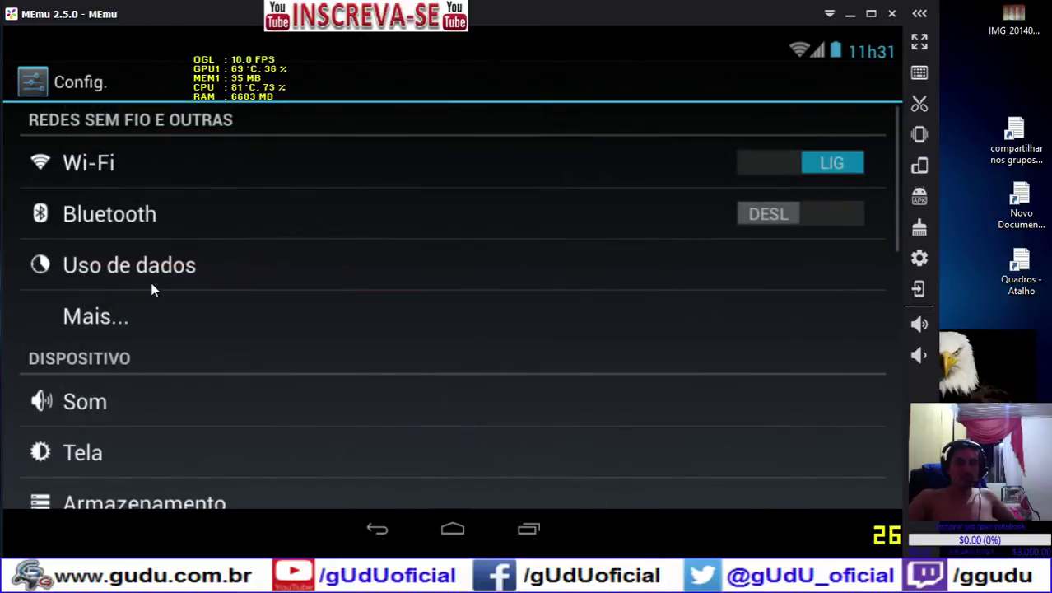
Enable Local de rede móvel e Wi-Fi under Acesso ao local and agree to the location consent
scroll(152, 284, "down", 5)
left_click(209, 353)
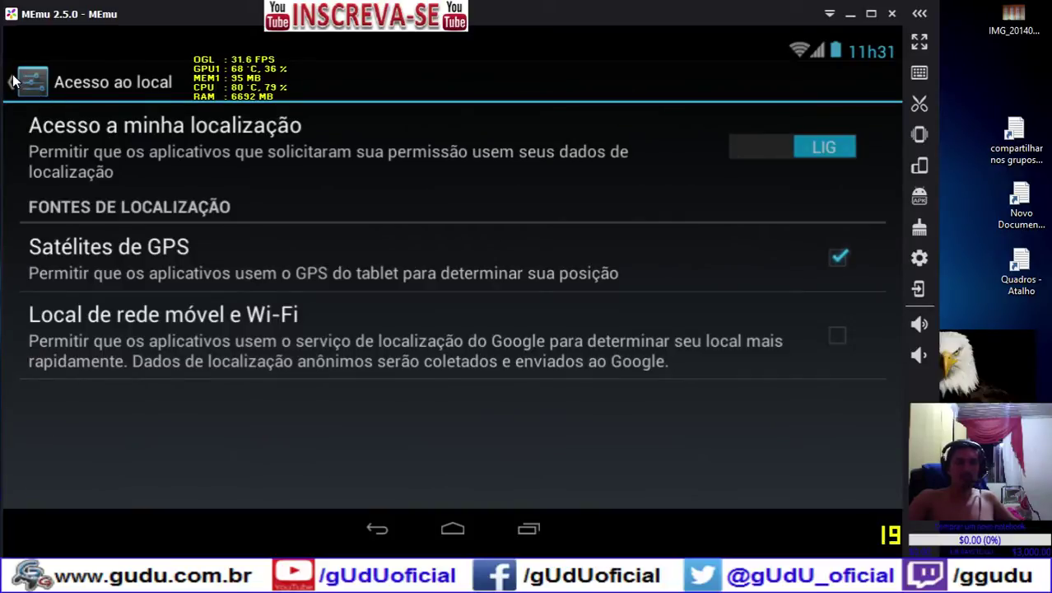
left_click(853, 331)
left_click(542, 400)
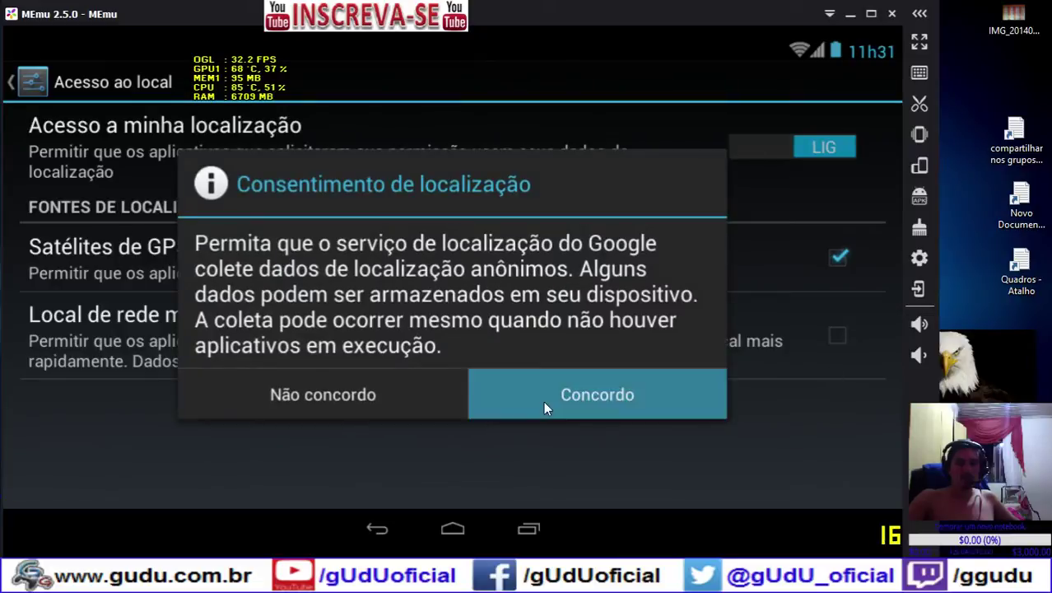
left_click(23, 82)
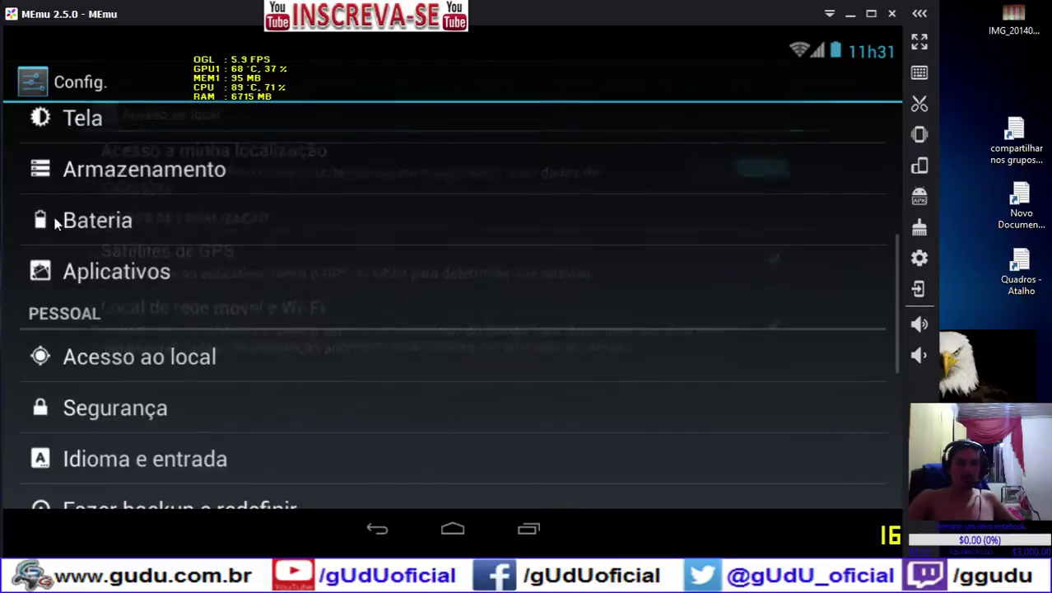
Look through the settings list down to the Contas and Sistema sections and back up to Redes sem fio e outras
scroll(98, 323, "down", 3)
scroll(102, 327, "down", 3)
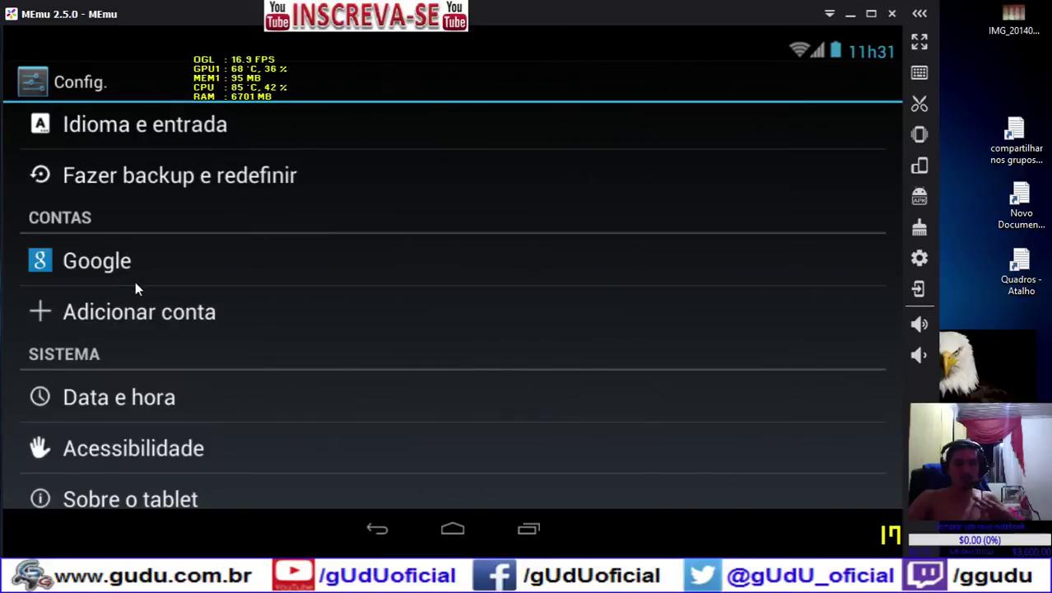
scroll(135, 281, "up", 2)
scroll(138, 285, "up", 3)
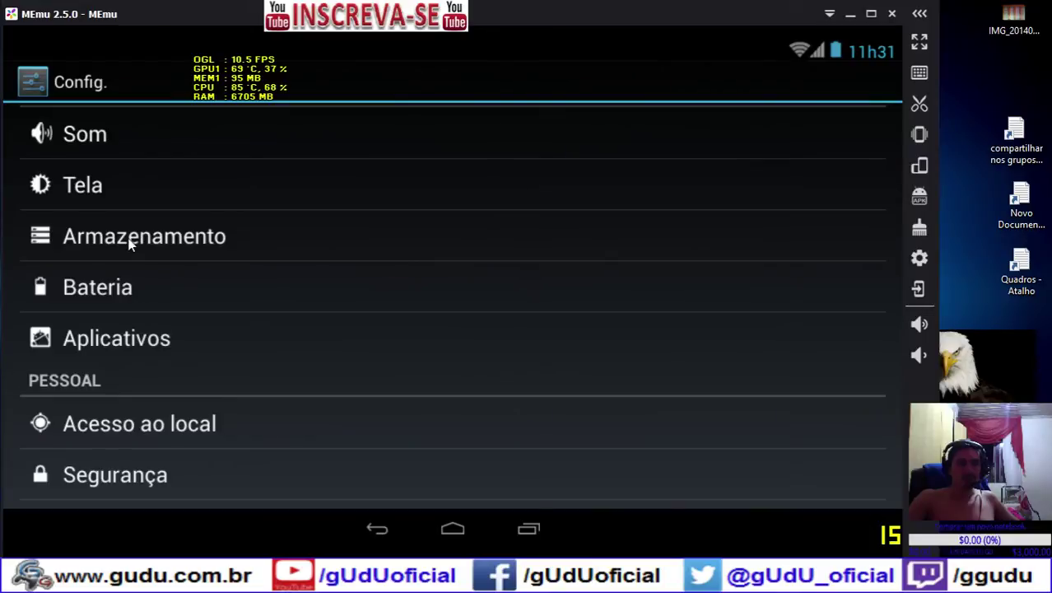
scroll(129, 242, "up", 4)
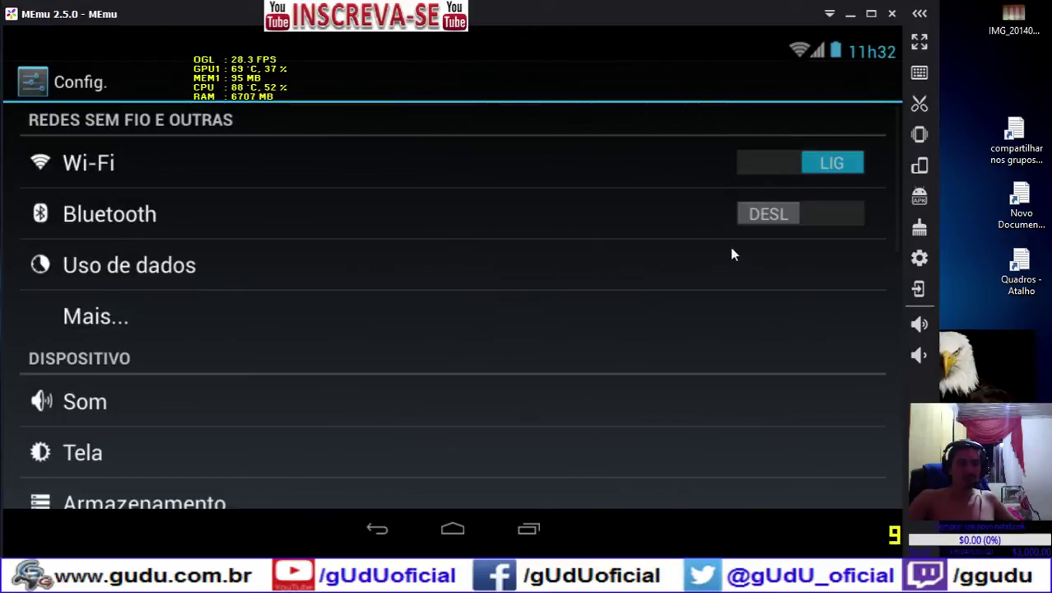
Switch Wi-Fi off and on again in the Android settings, and return to the home screen
left_click(821, 170)
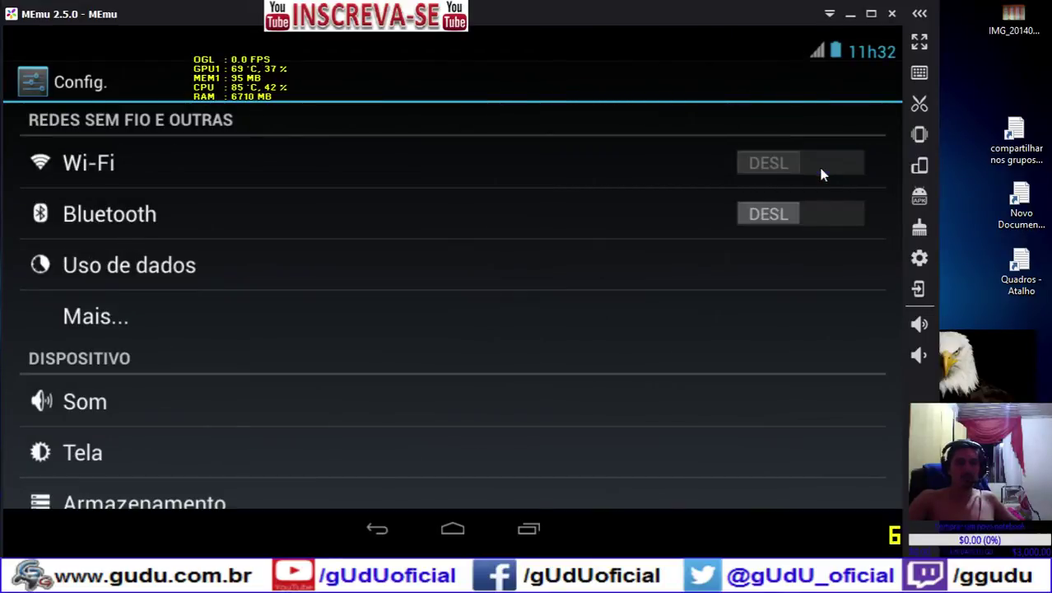
left_click(784, 168)
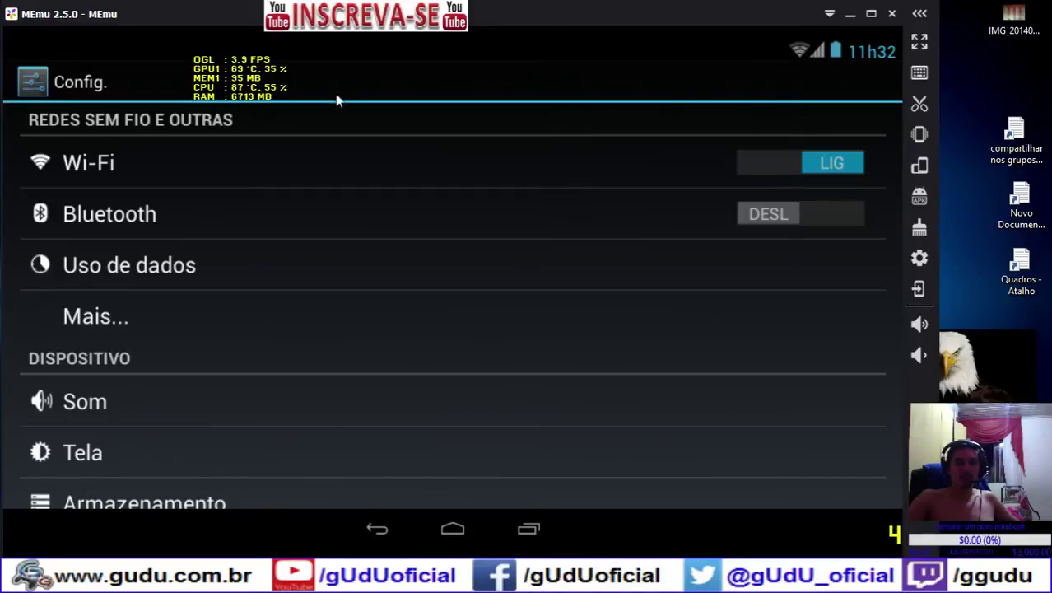
scroll(190, 352, "down", 10)
scroll(191, 353, "up", 10)
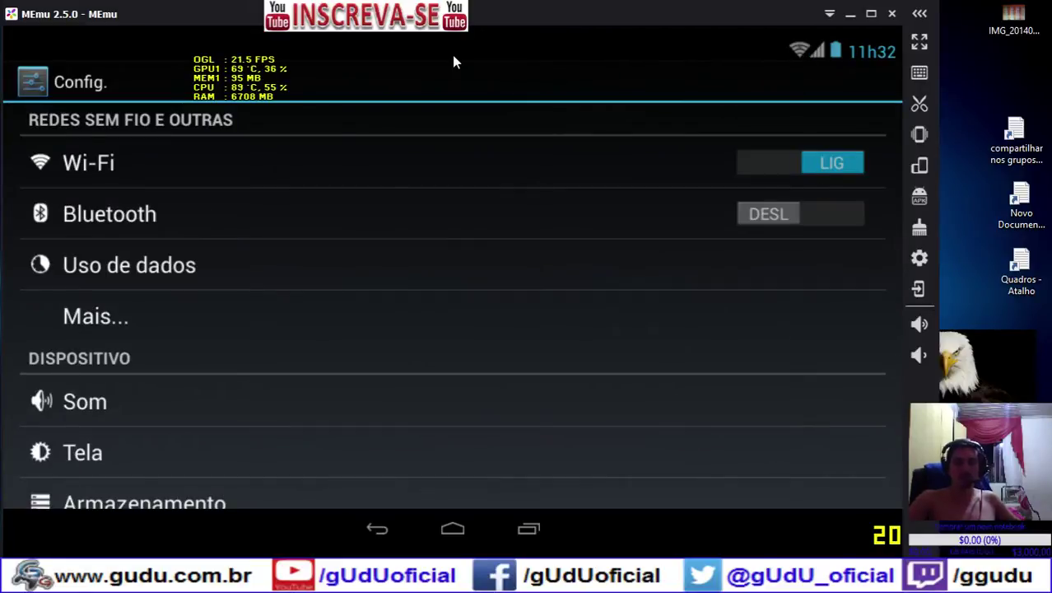
left_click(377, 529)
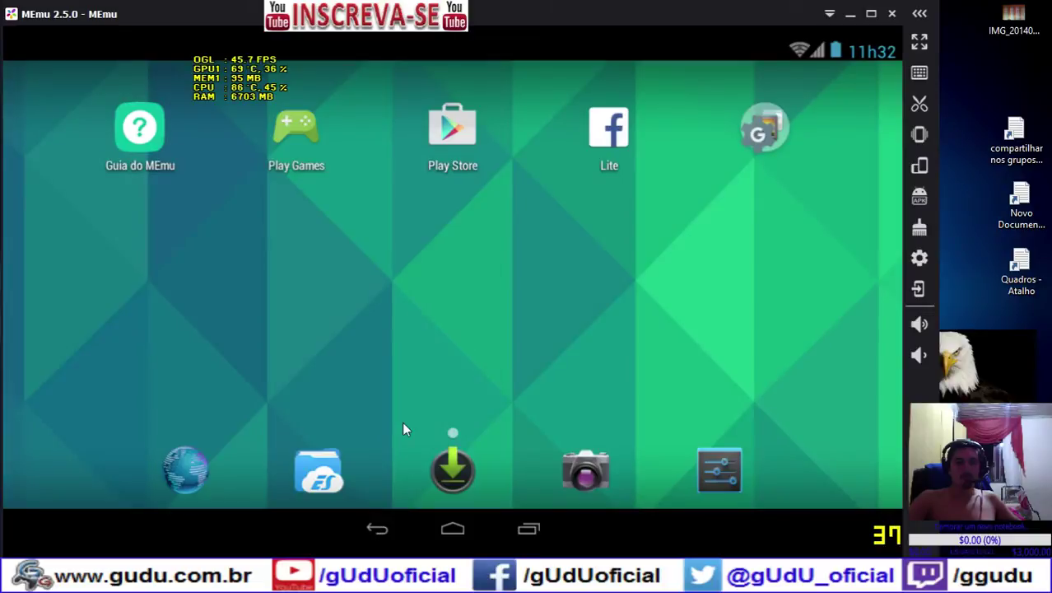
Check the Downloads app for any downloads, return to the home screen, and open the Play Store
left_click(454, 469)
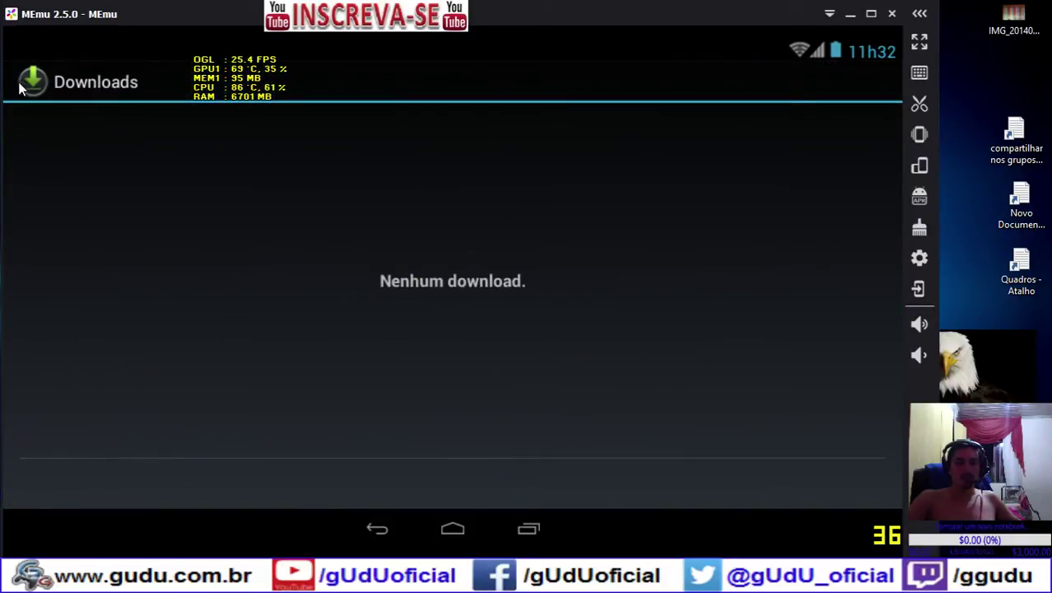
left_click(380, 532)
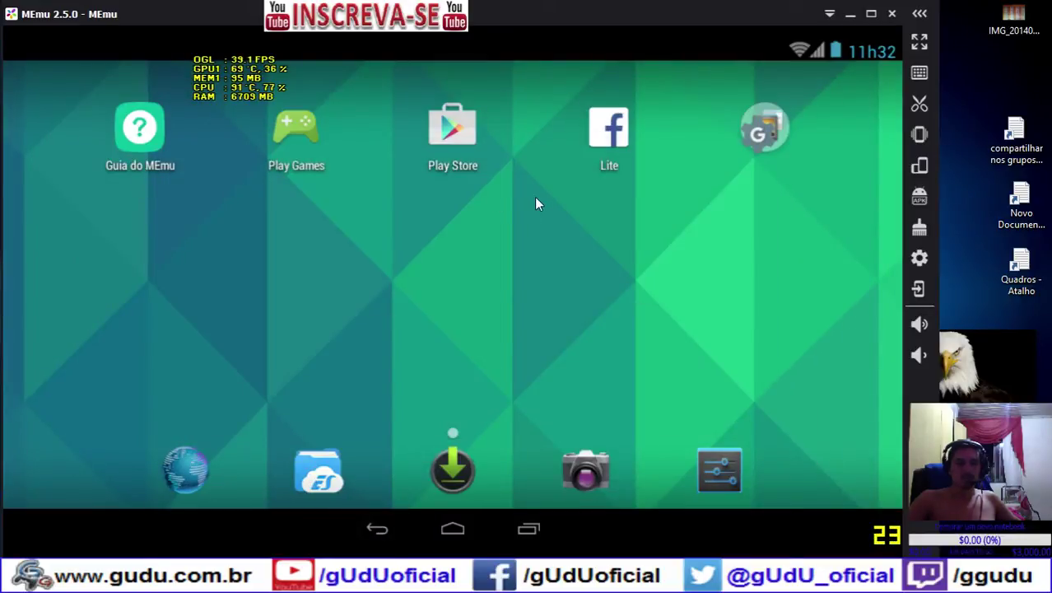
left_click(454, 134)
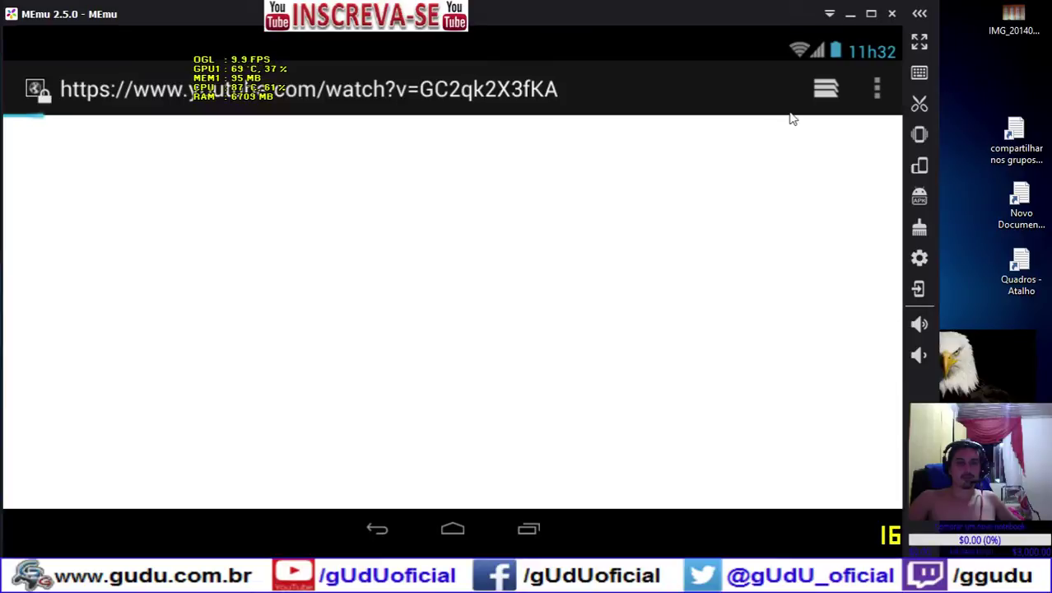
Switch through the recent apps to the Clash of Clans page in Play Games and open its Play Store listing for installation
left_click(512, 535)
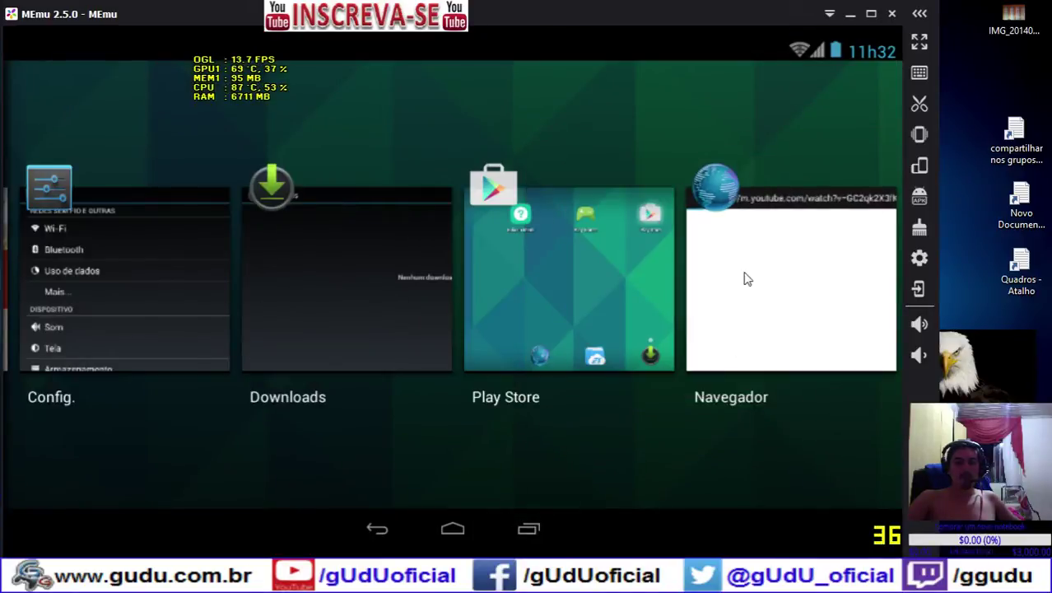
scroll(761, 290, "up", 2)
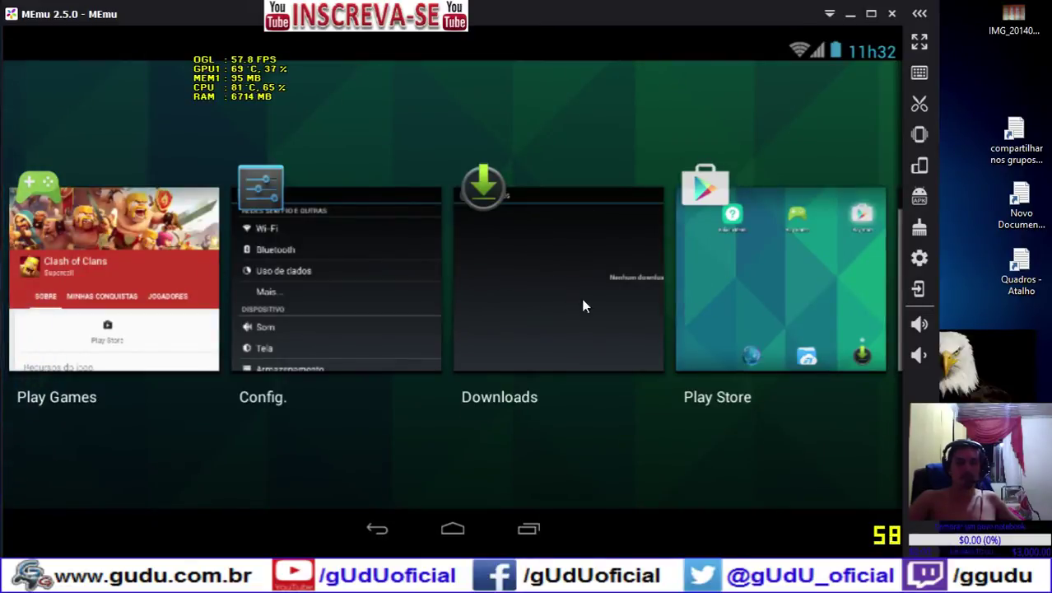
left_click_drag(560, 288, 701, 340)
left_click_drag(772, 330, 797, 306)
left_click(384, 263)
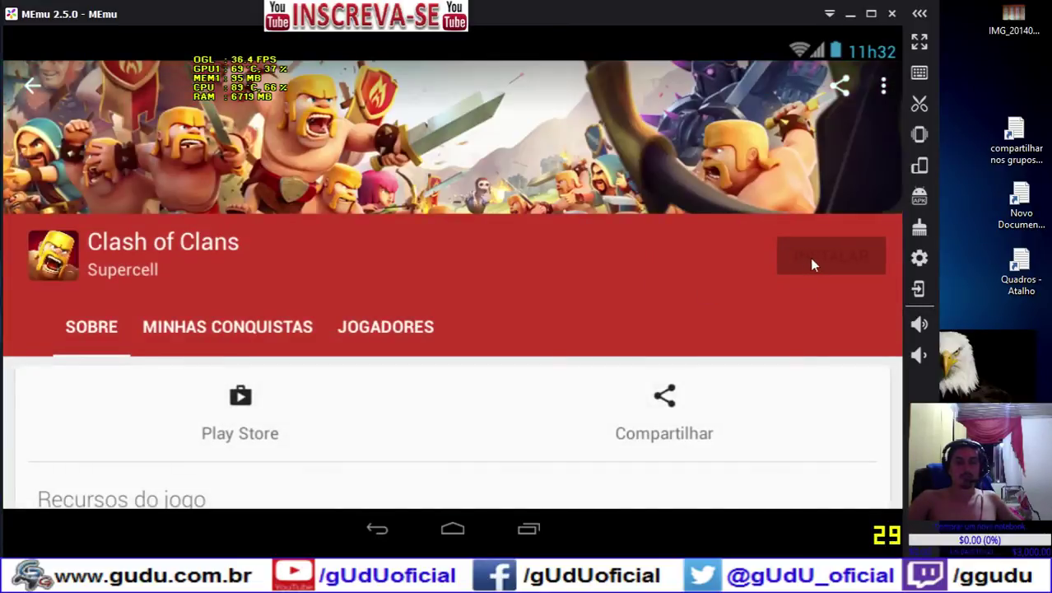
left_click(803, 256)
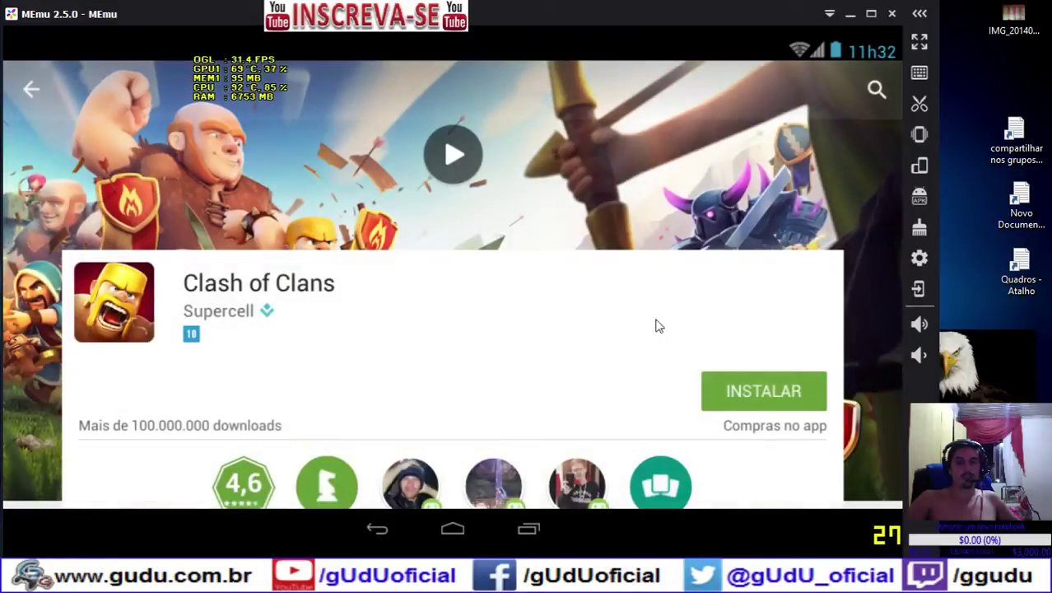
Try twice to install Clash of Clans from the Play Store, accepting the requested access permissions each time
left_click(781, 393)
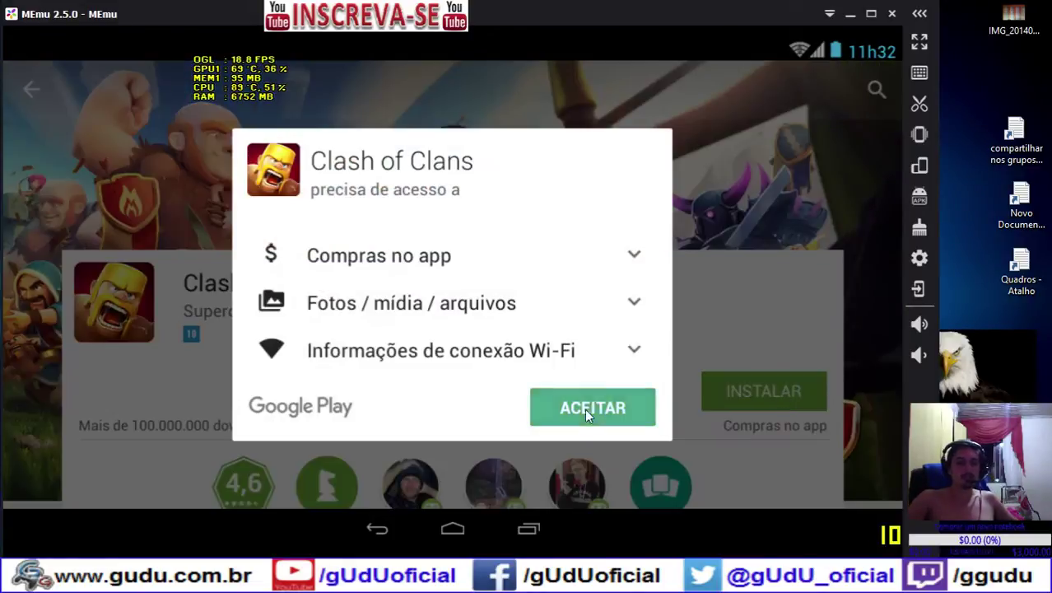
left_click(586, 410)
left_click(698, 355)
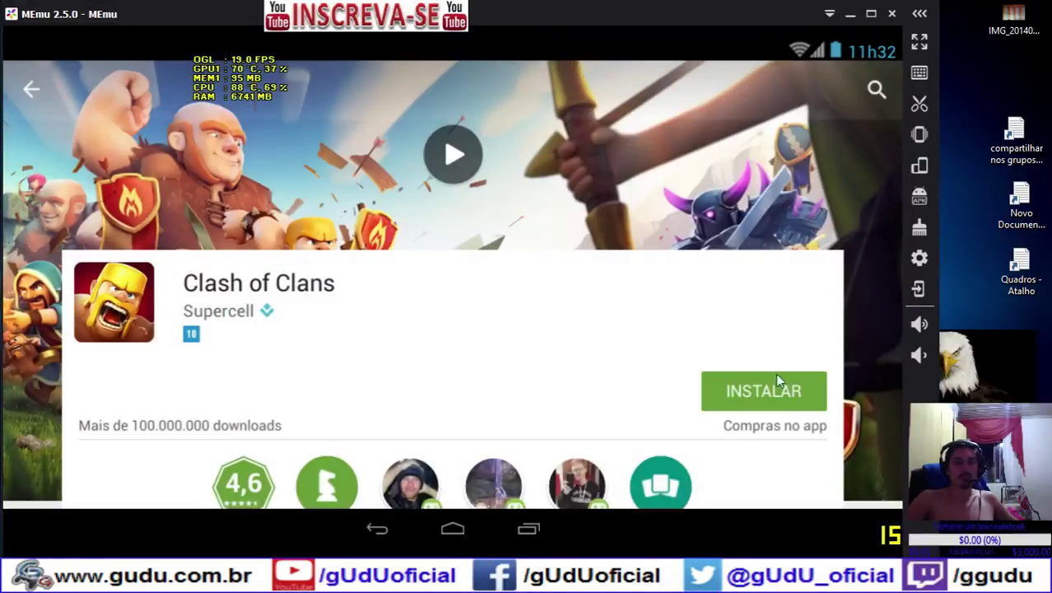
left_click(788, 388)
left_click(621, 392)
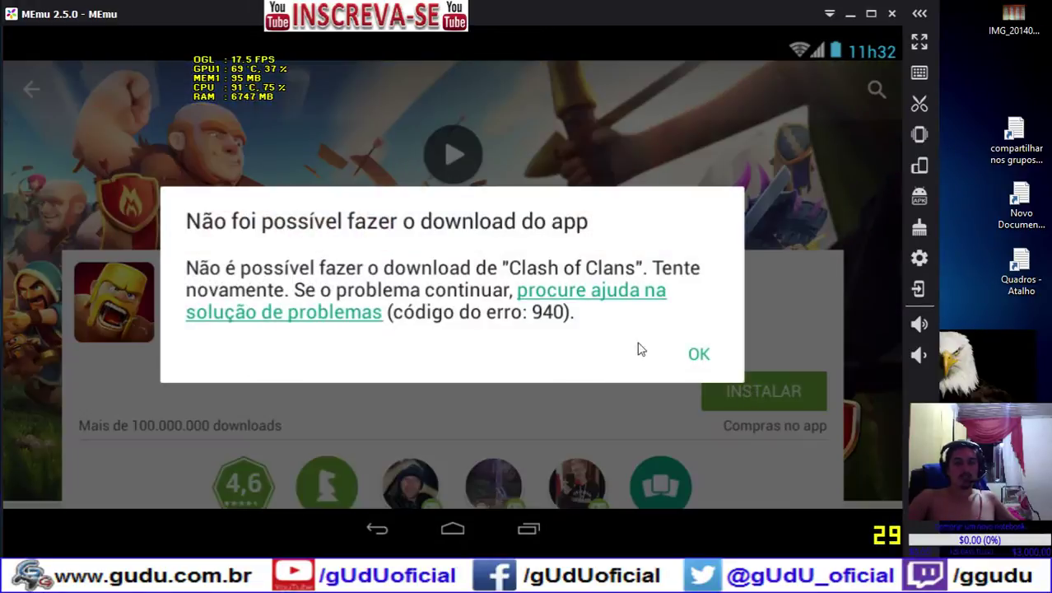
Open the troubleshooting help linked in the download error, read its instructions, and answer Não to whether restarting the device solved the problem
left_click(586, 295)
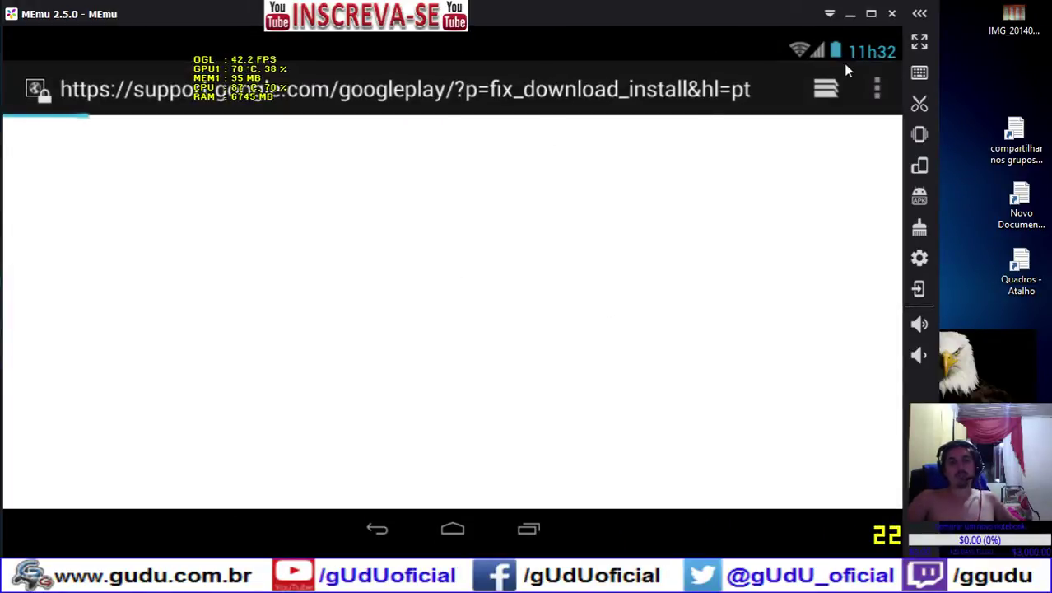
scroll(252, 401, "down", 2)
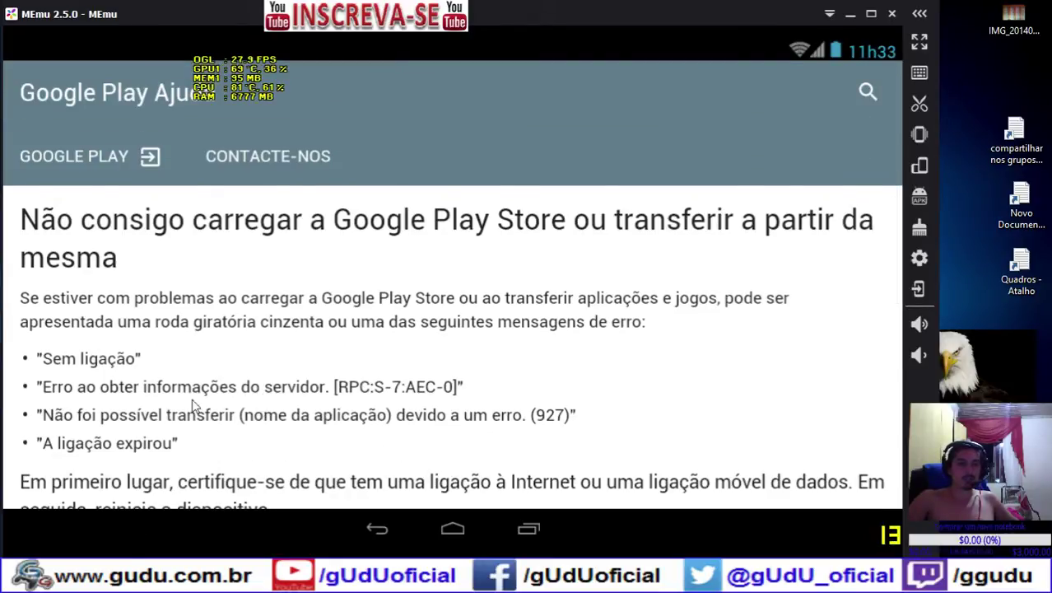
scroll(194, 404, "down", 2)
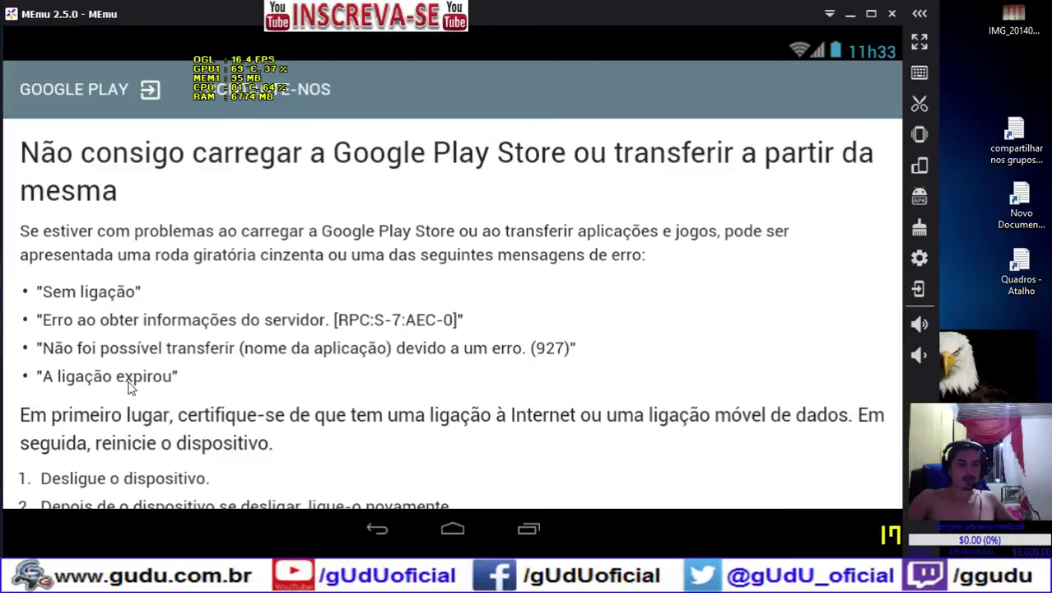
scroll(131, 383, "down", 2)
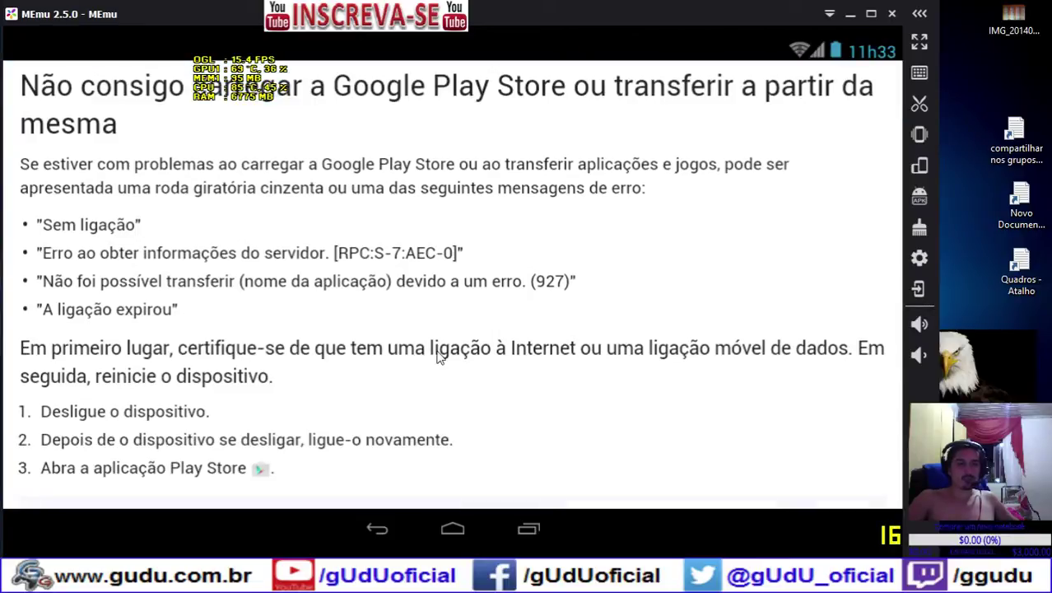
scroll(241, 388, "down", 2)
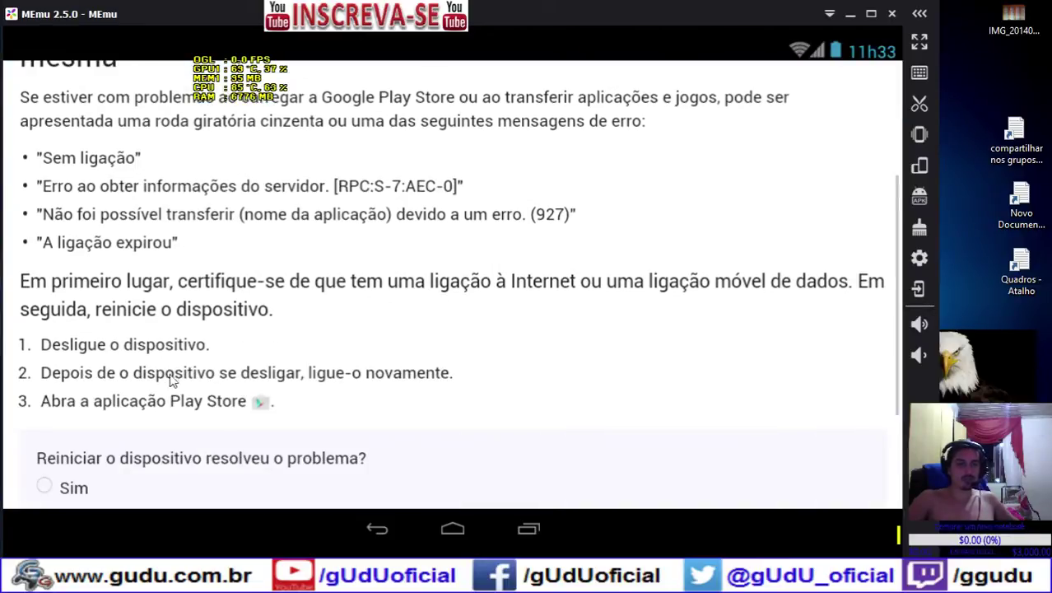
scroll(216, 371, "down", 2)
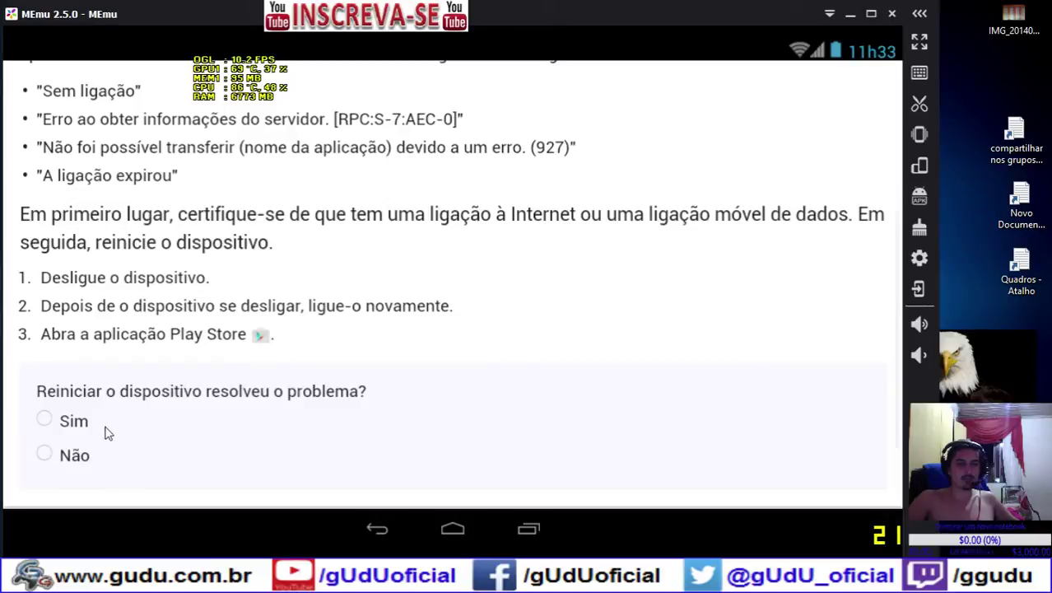
left_click(48, 454)
scroll(203, 401, "down", 1)
scroll(203, 401, "down", 2)
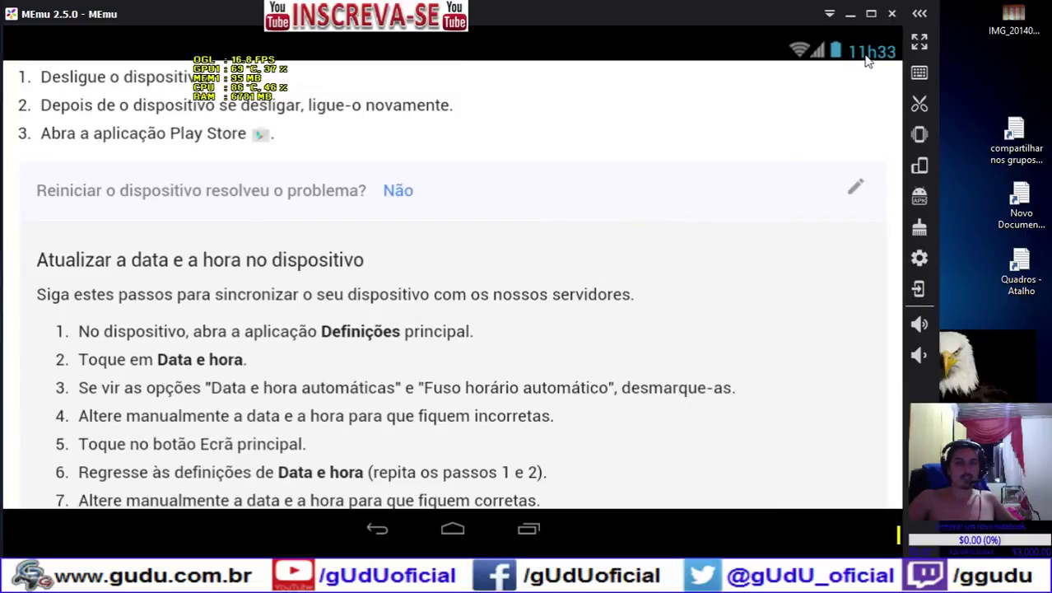
Review the general, advanced, sharing and GPS settings in the MEmu configuration window
left_click(920, 257)
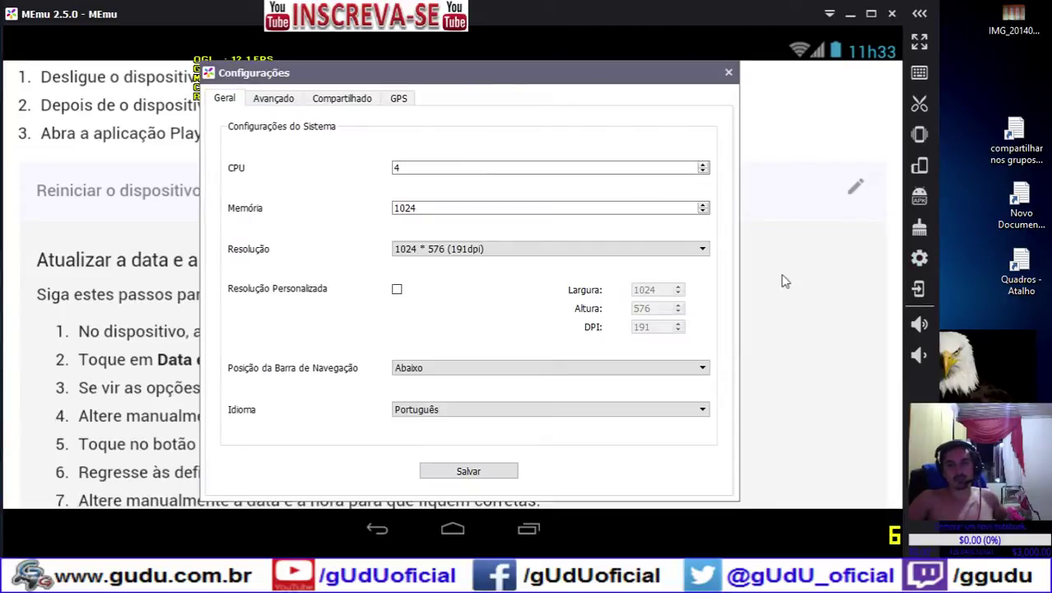
left_click(280, 100)
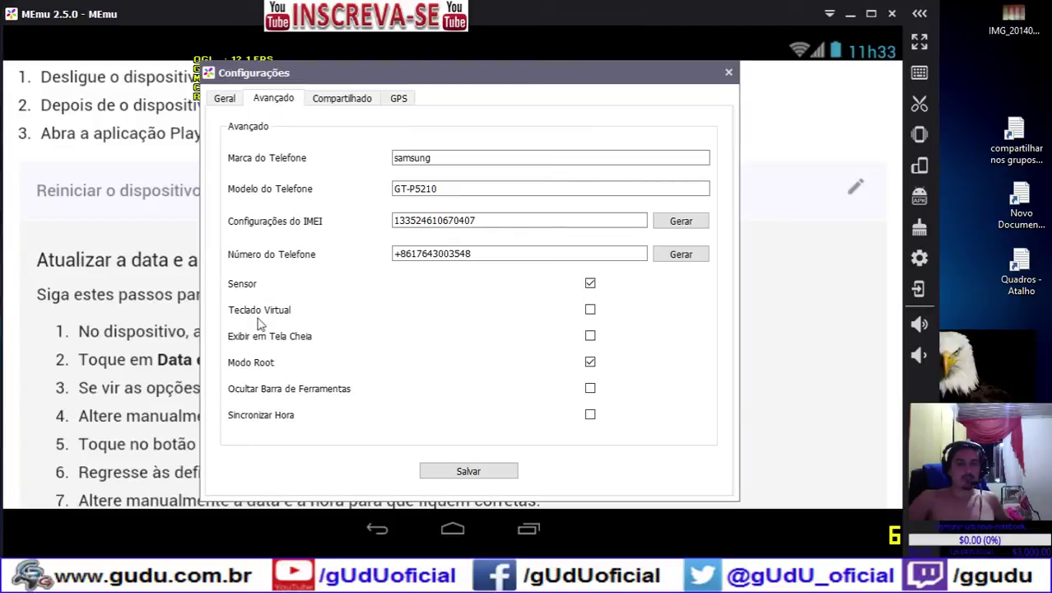
left_click(342, 99)
left_click(400, 99)
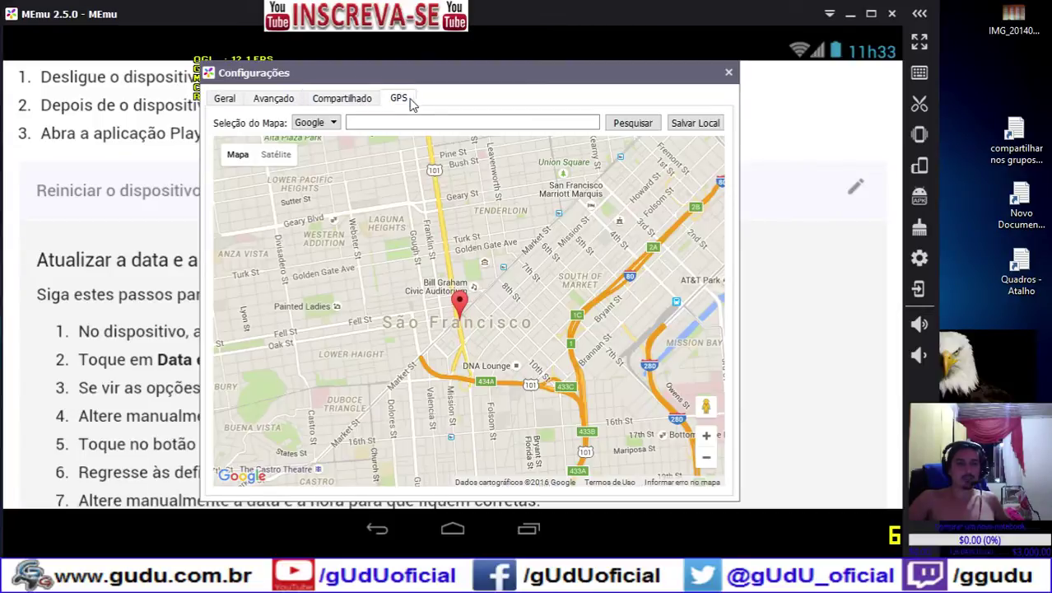
left_click(336, 102)
left_click(277, 102)
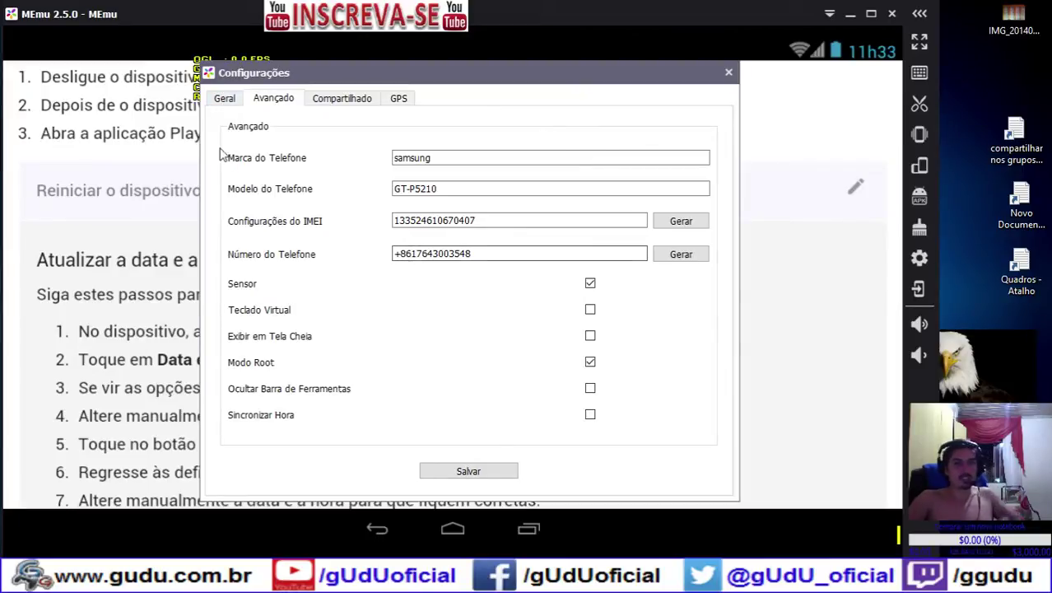
Save the MEmu configuration from the general settings and restart the emulator immediately
left_click(225, 98)
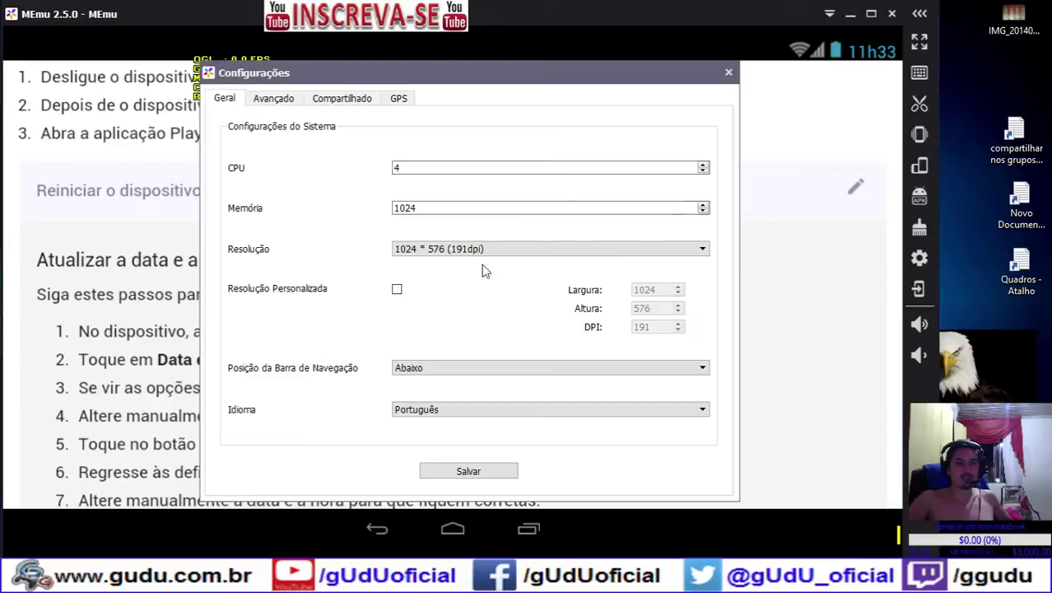
left_click(473, 469)
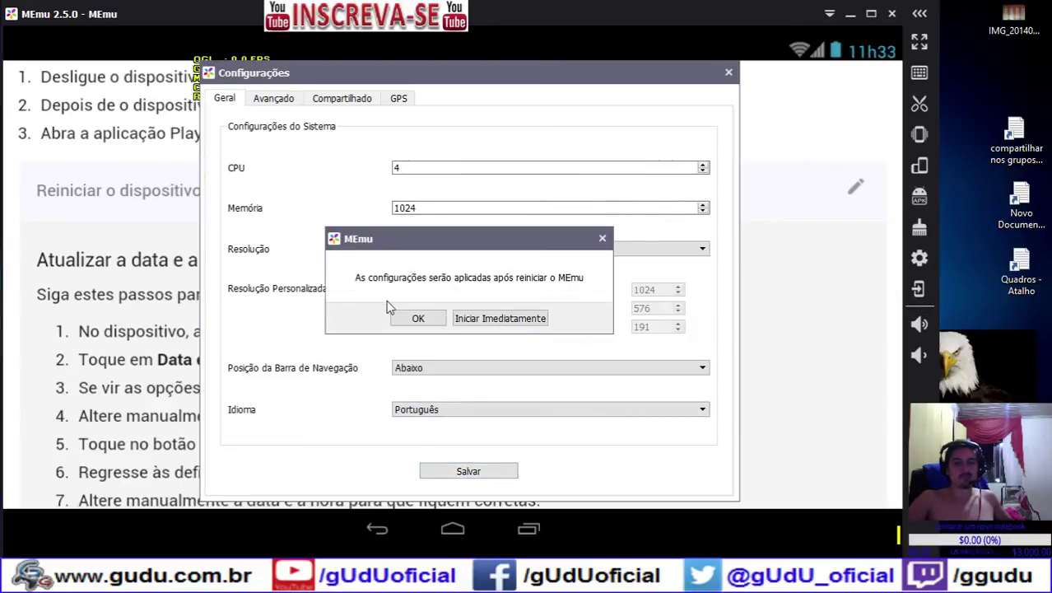
left_click(496, 321)
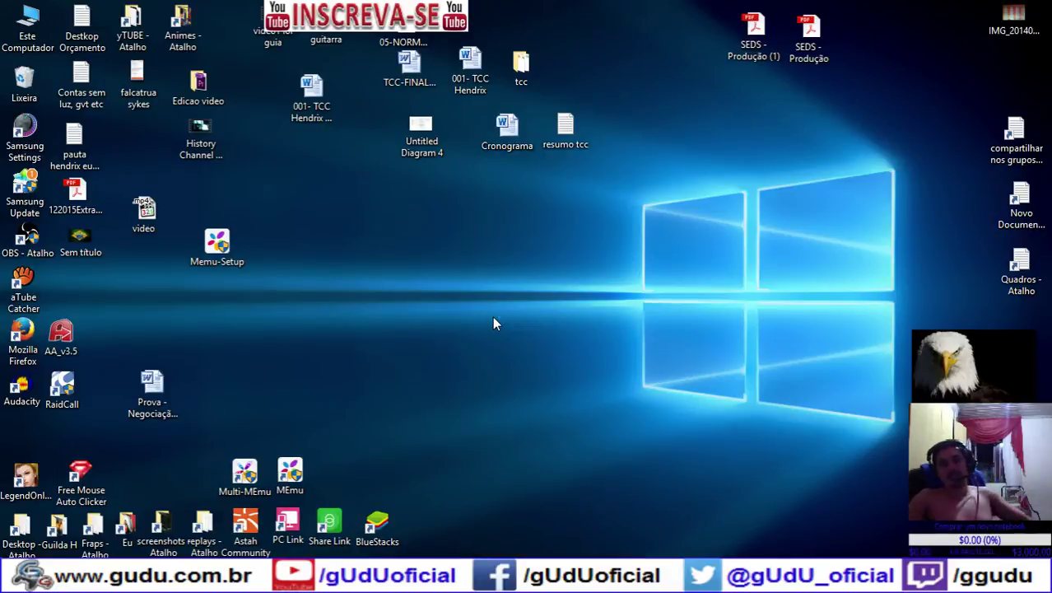
Switch to the Chrome browser and search Google for "memu nao baxa"
key("alt+Tab")
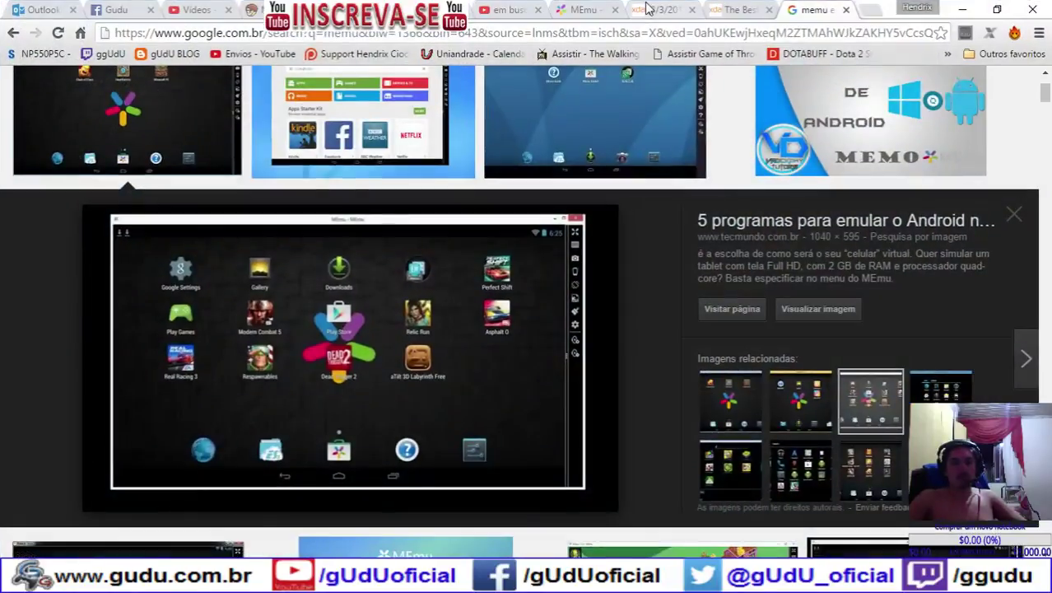
left_click(731, 34)
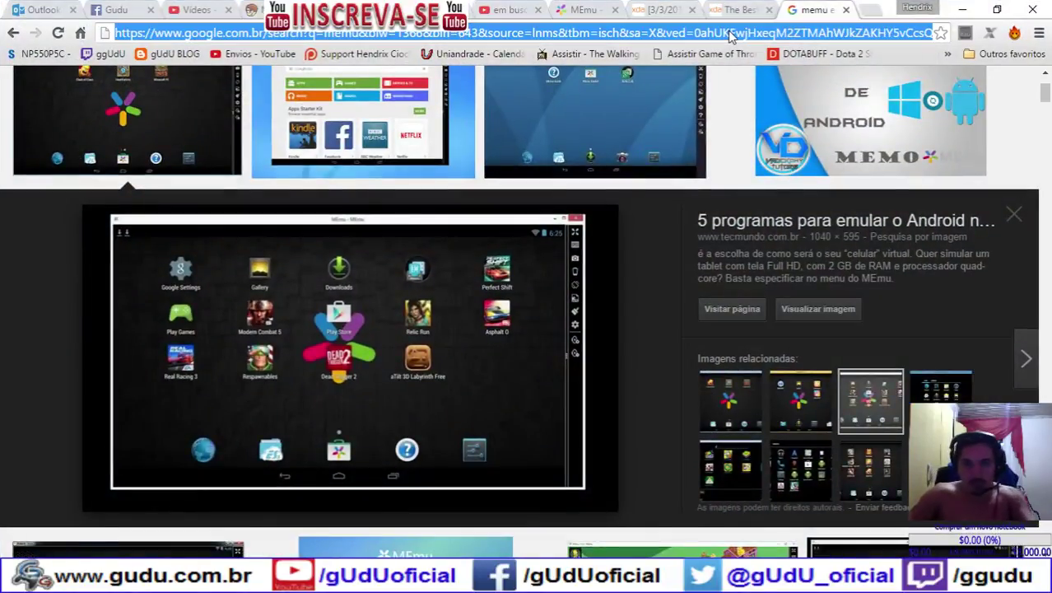
type("memu ")
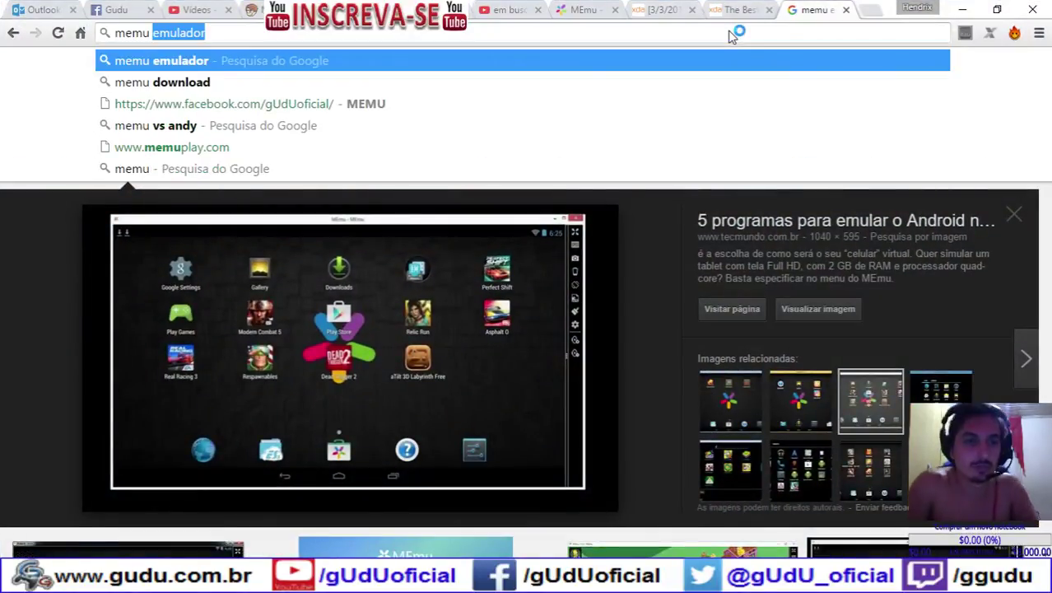
type("n")
key("BackSpace")
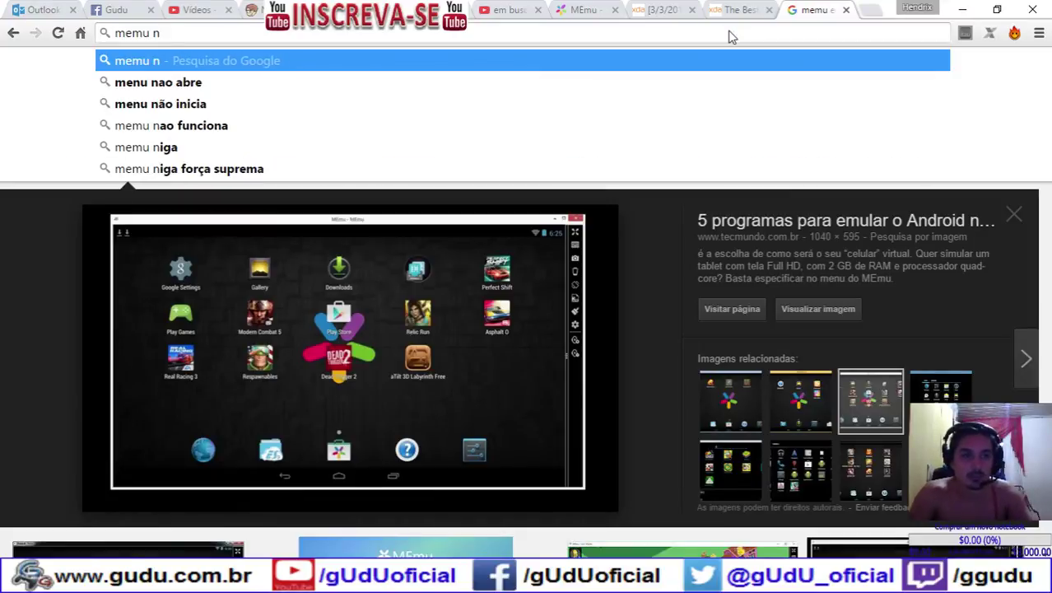
type("ao conecta")
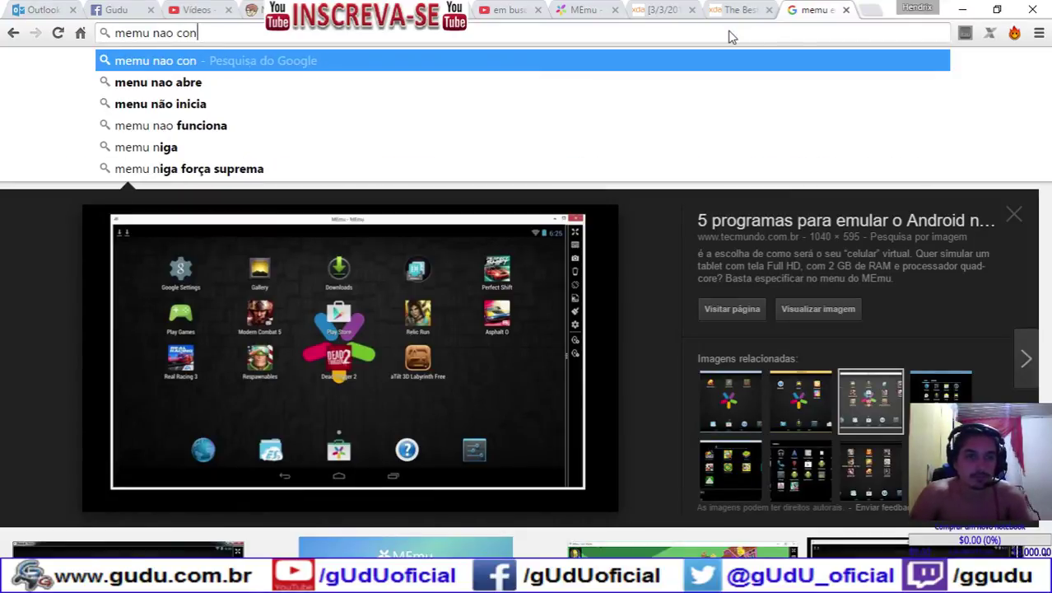
key("BackSpace")
key("BackSpace")
key("BackSpace")
key("BackSpace")
key("BackSpace")
key("BackSpace")
key("BackSpace")
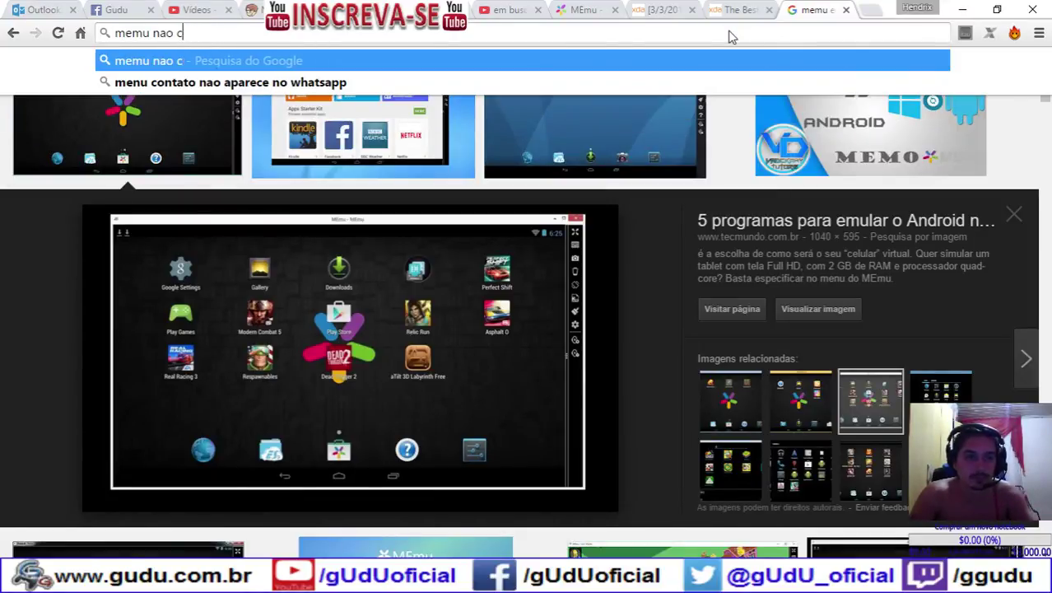
type("baxa")
key("Return")
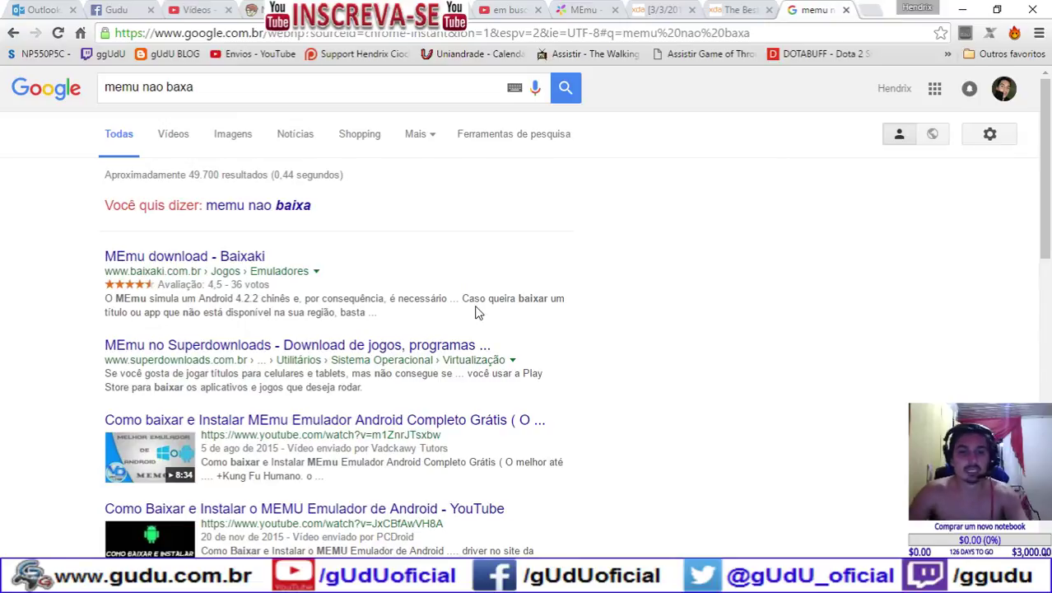
Search Google for "memu instalar app" and open the YouTube video "Como jogar jogos android no pc(App MEmu)"
scroll(158, 343, "down", 2)
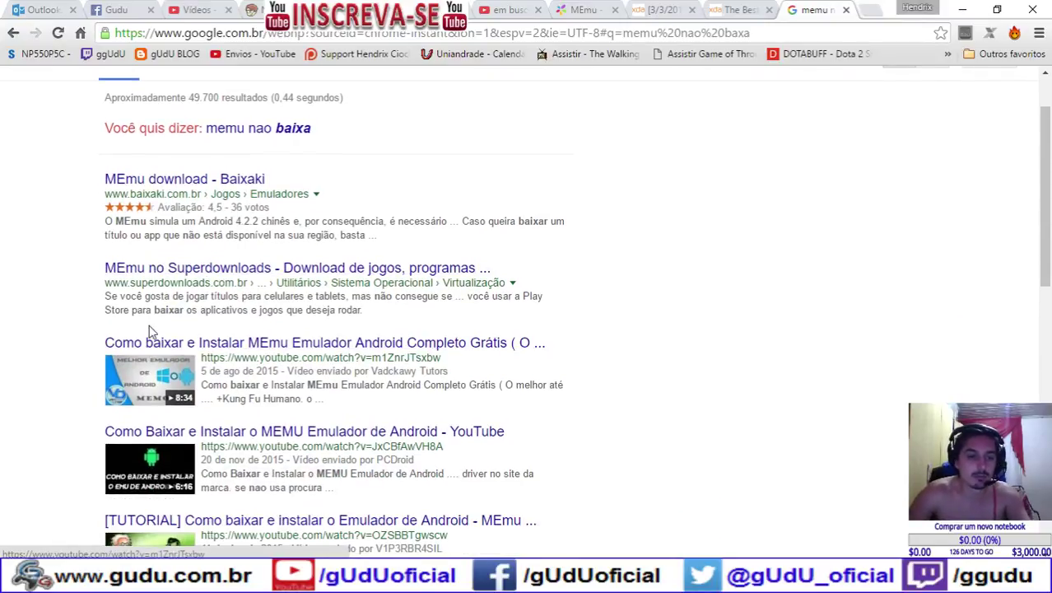
scroll(158, 338, "up", 2)
left_click_drag(211, 87, 140, 92)
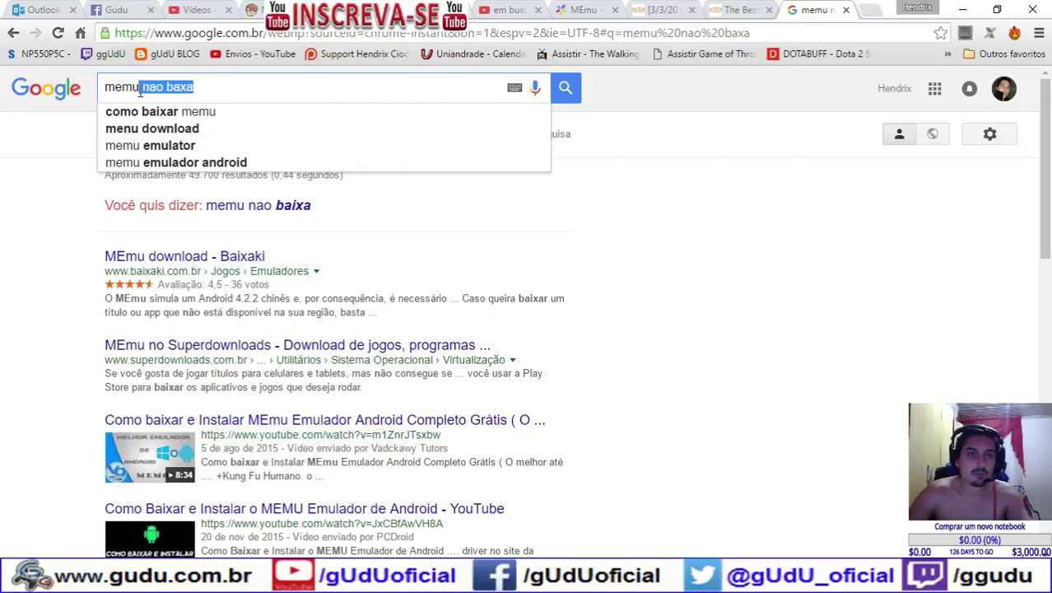
type("instalar app")
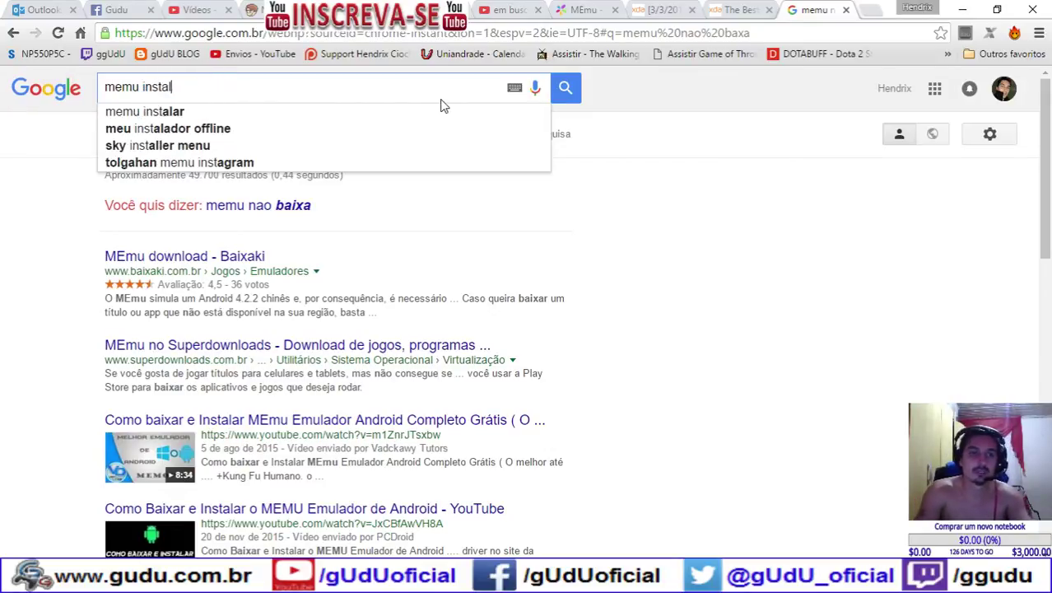
key("Return")
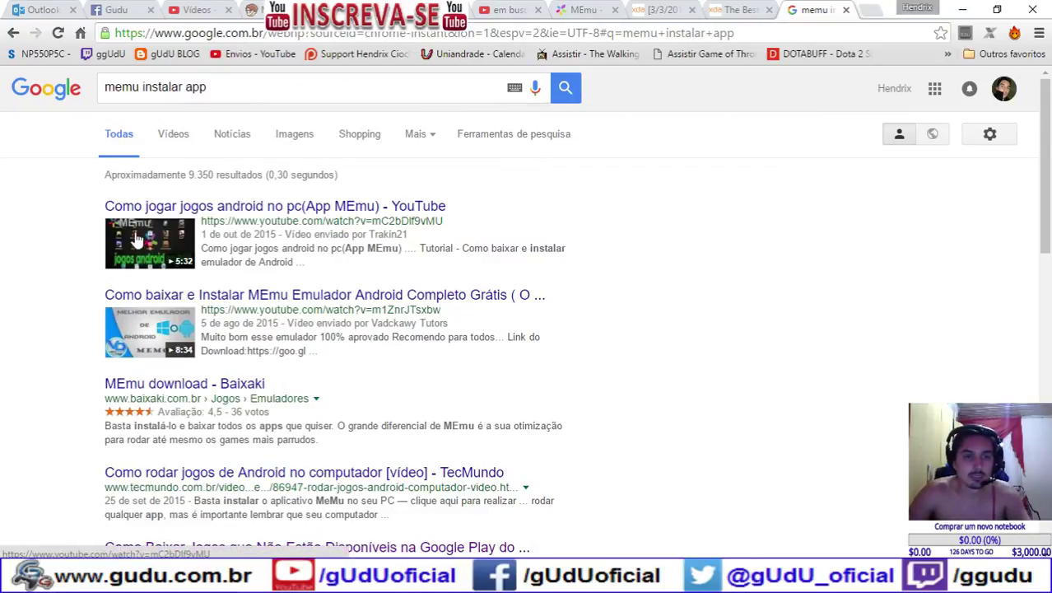
left_click(287, 216)
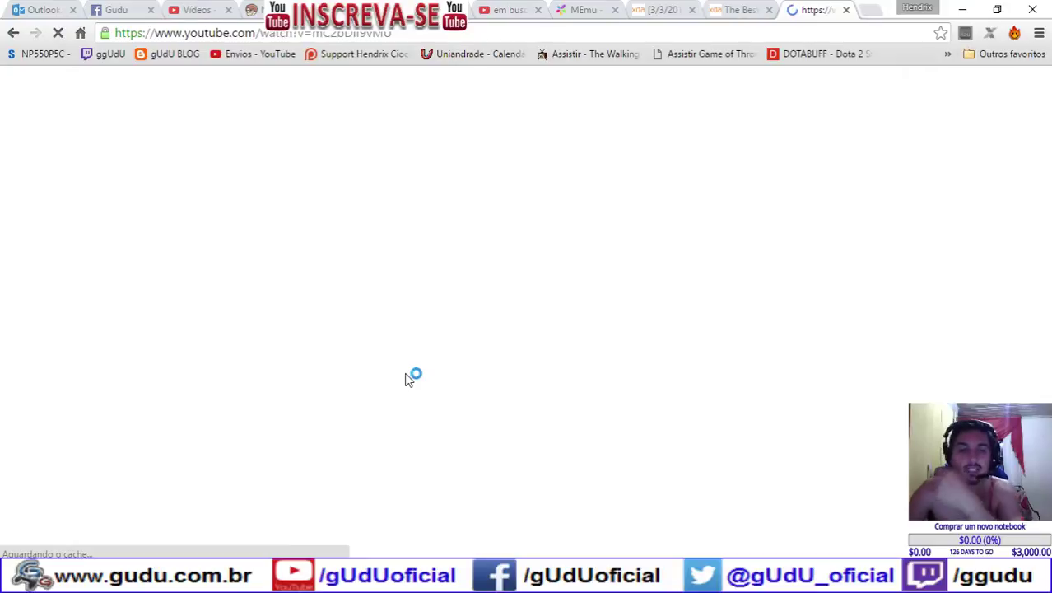
Skip the video's opening to about 0:50 and set its playback volume to a low level
left_click(339, 578)
left_click(237, 442)
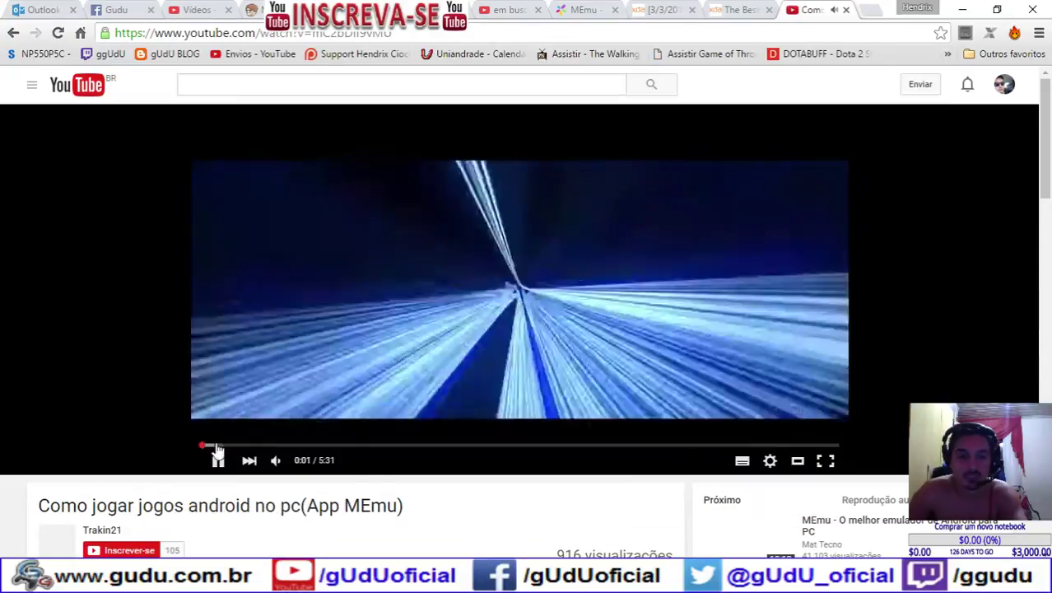
left_click(216, 458)
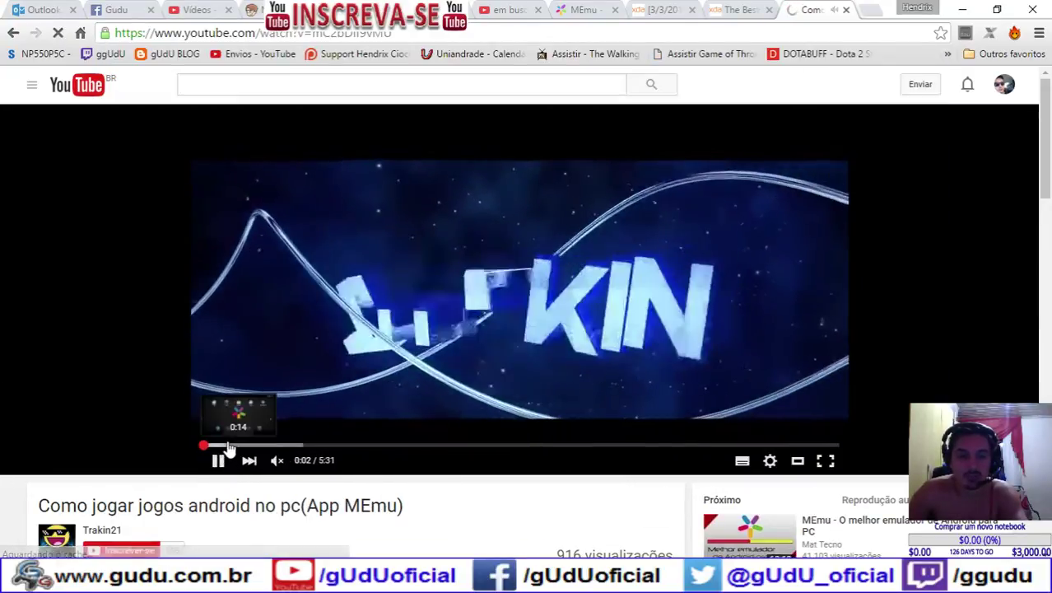
left_click(228, 445)
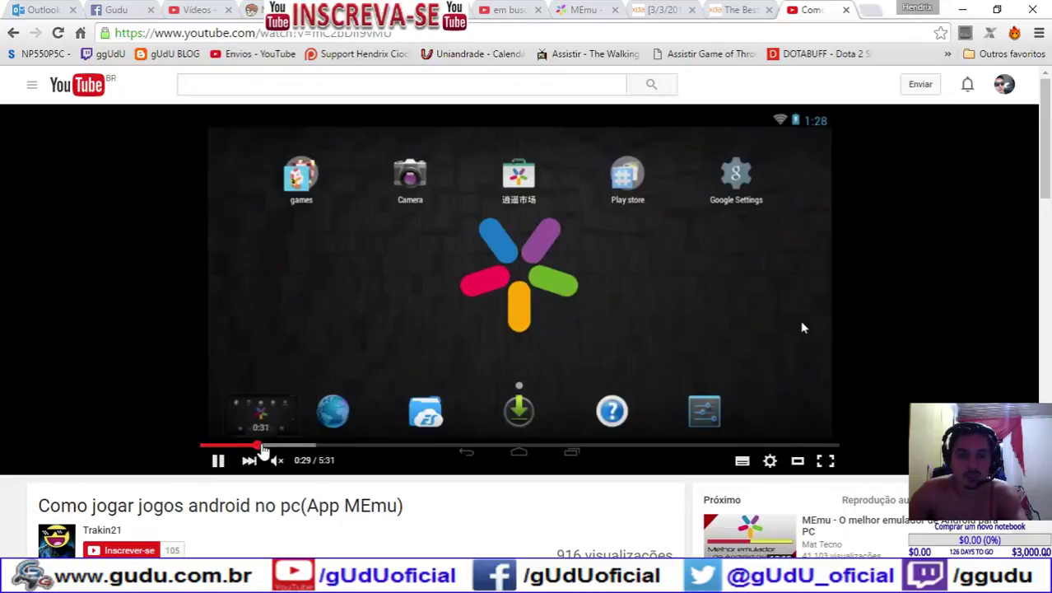
left_click(295, 445)
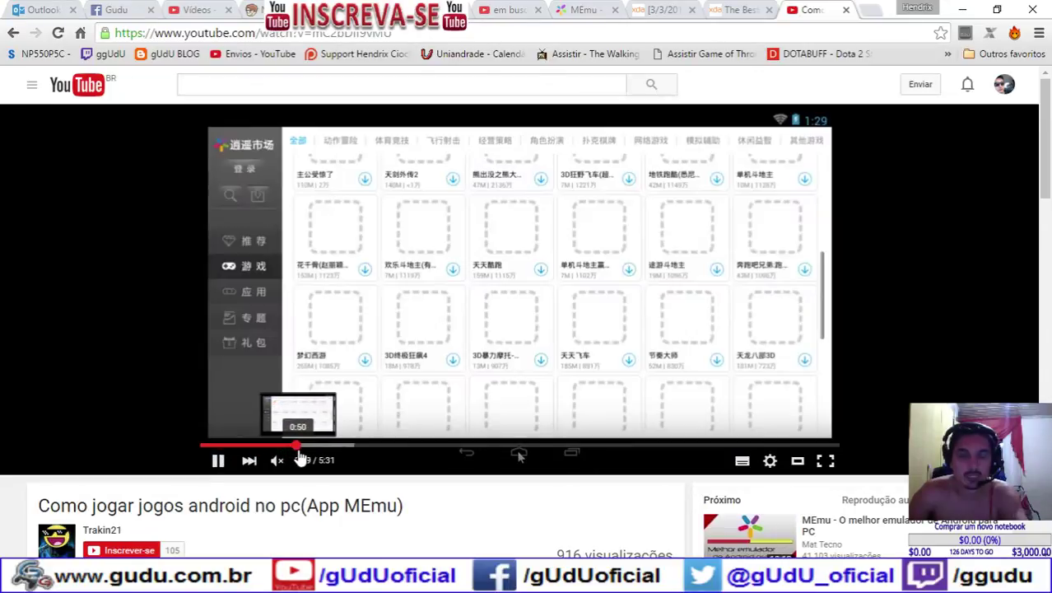
left_click_drag(292, 465, 297, 467)
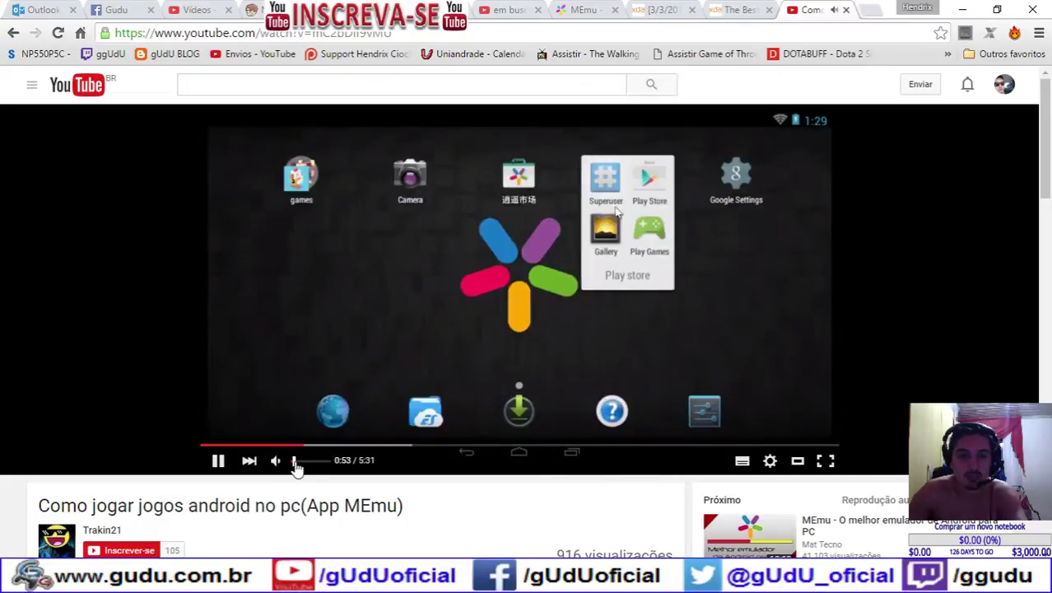
Skim the MEmu video in short jumps up to about 2:13 for how apps are installed, and pause it
left_click_drag(317, 447, 354, 452)
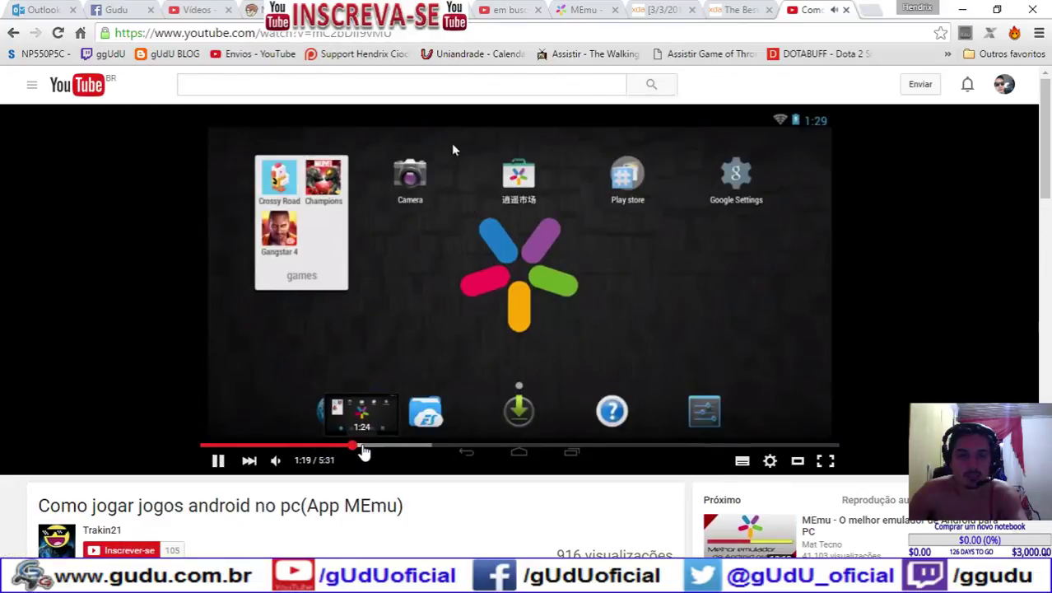
left_click(381, 451)
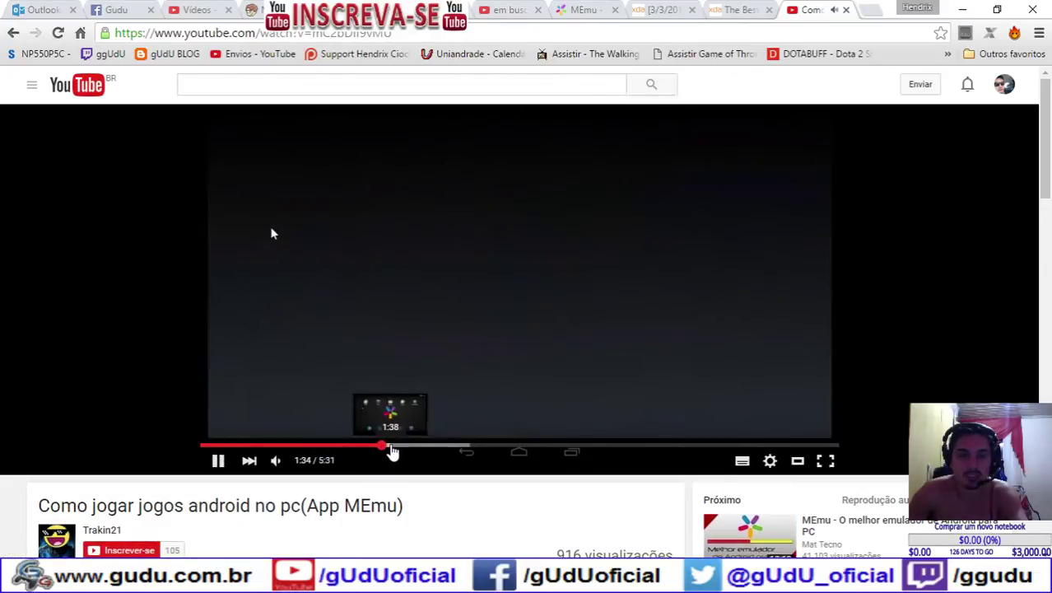
left_click(399, 450)
left_click(411, 451)
left_click(418, 452)
left_click(422, 454)
left_click_drag(432, 452, 454, 455)
left_click(461, 450)
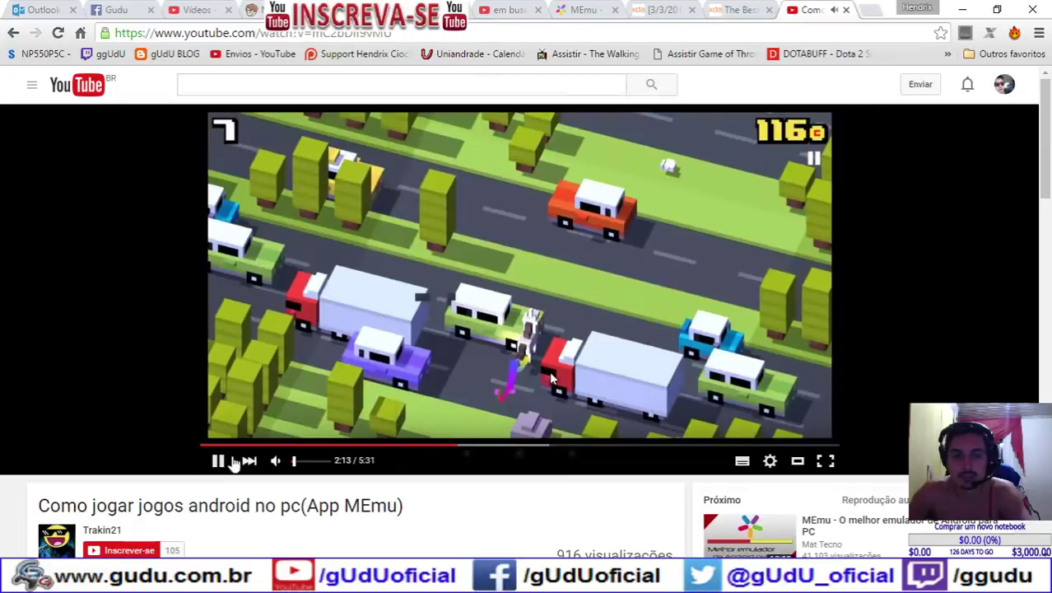
left_click(219, 460)
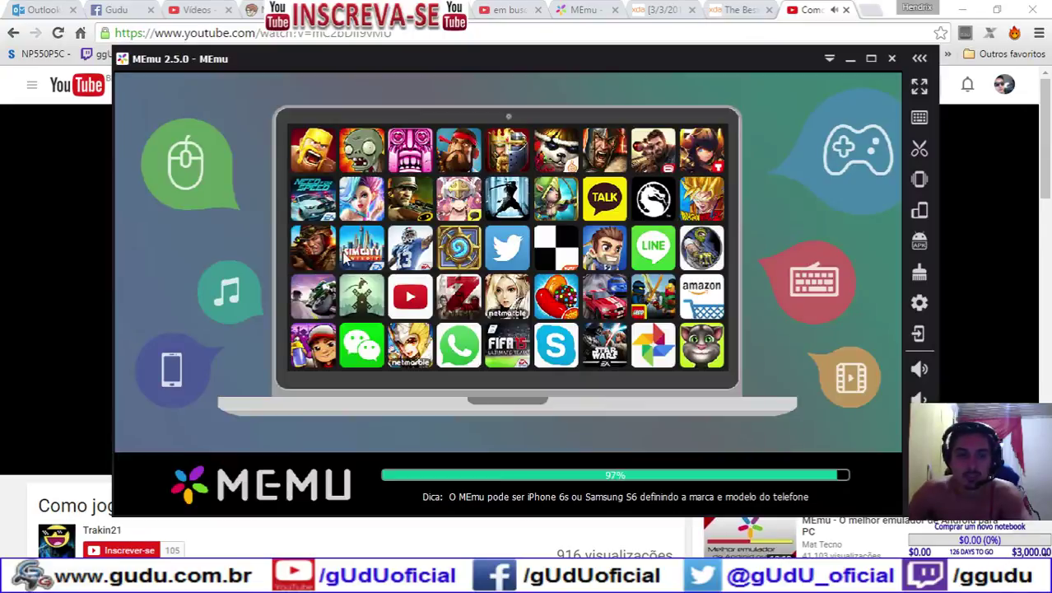